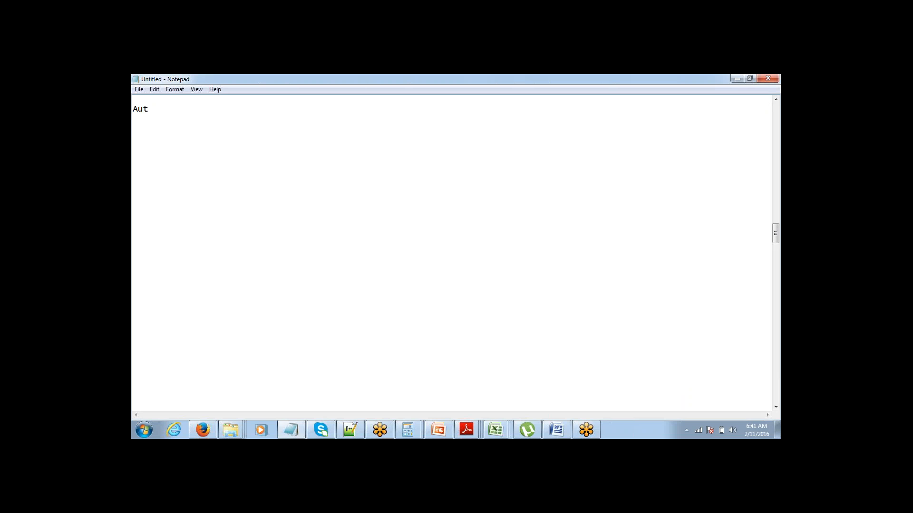
# Write the heading "Automation:" in the note, with "1> Formula:" as the first item beneath it.
pyautogui.write('omation:')
pyautogui.press('Return')
pyautogui.write('1> Formula')
# List "AMount:", "Price -" and "Discount -" as indented lines beneath the Formula item.
pyautogui.write('AMo')
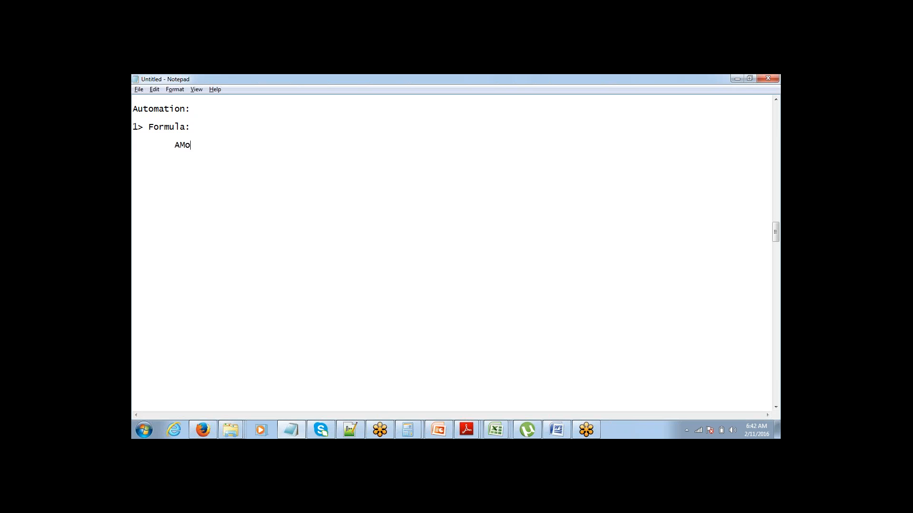
pyautogui.write('unt :')
pyautogui.press('BackSpace')
pyautogui.press('BackSpace')
pyautogui.press('BackSpace')
pyautogui.write('Price -')
pyautogui.press('Return')
pyautogui.press('Tab')
pyautogui.write('Discount -')
# Delete the indented amount, price and discount lines beneath the Formula item.
pyautogui.hotkey('shift', 'Left')
pyautogui.hotkey('shift', 'Left')
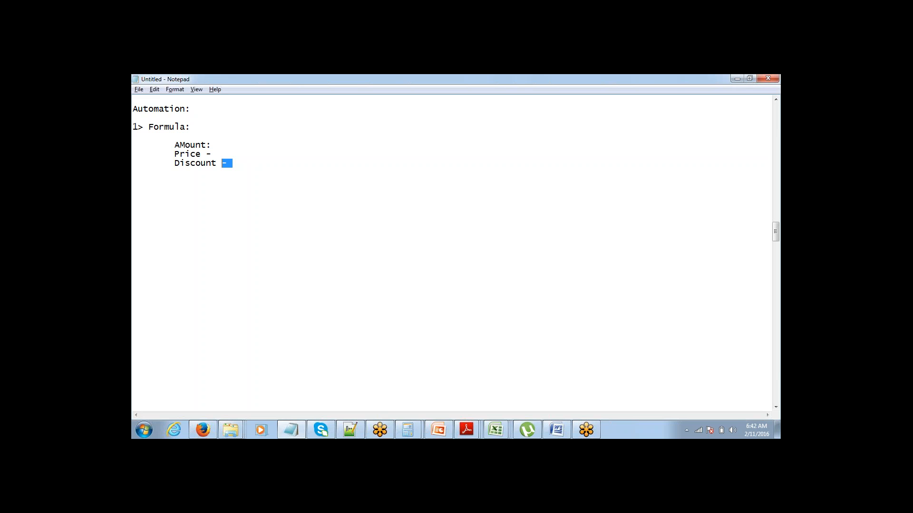
pyautogui.press('Right')
pyautogui.hotkey('shift', 'Left')
pyautogui.hotkey('shift', 'Left')
pyautogui.hotkey('ctrl', 'shift', 'Left')
pyautogui.press('Up')
pyautogui.press('Up')
pyautogui.press('Up')
pyautogui.hotkey('shift', 'Down')
pyautogui.hotkey('shift', 'Down')
pyautogui.hotkey('shift', 'Down')
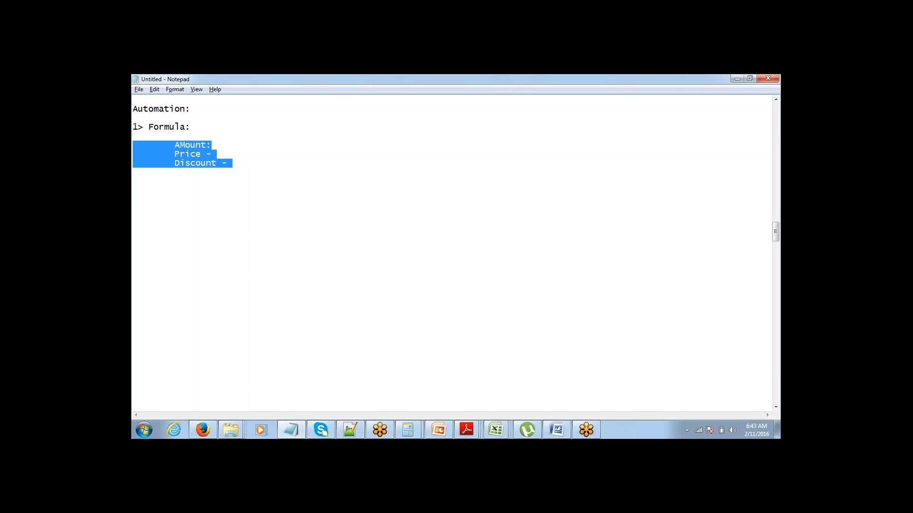
pyautogui.press('BackSpace')
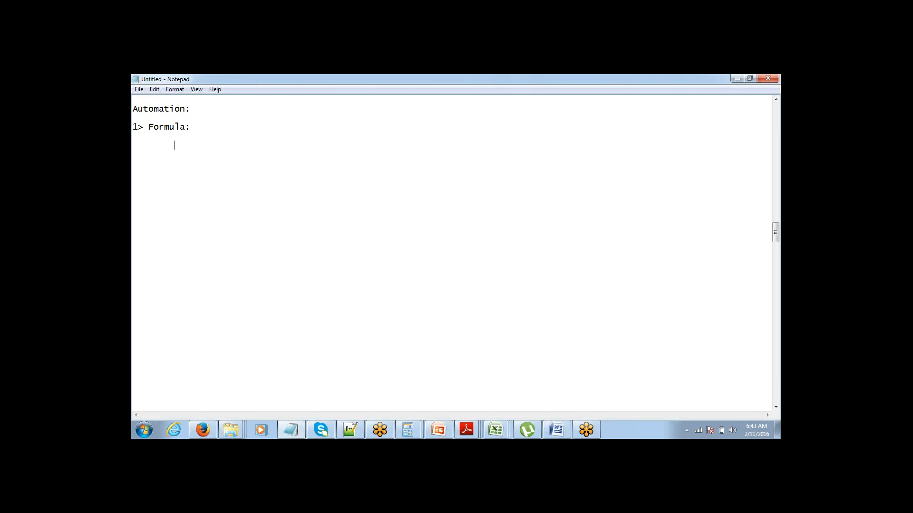
# Switch to Salesforce in Firefox, open the Edge Laptops Opportunity and examine the Amount in its details.
pyautogui.click(750, 232)
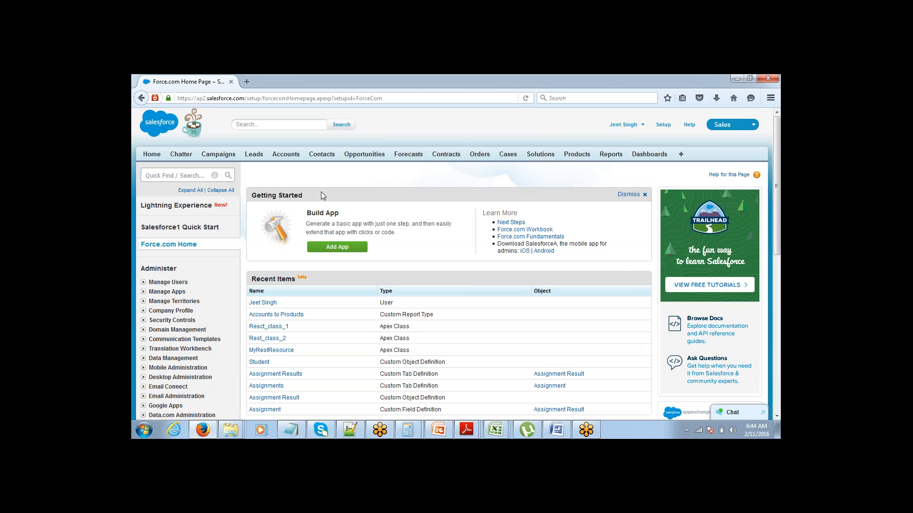
pyautogui.click(286, 157)
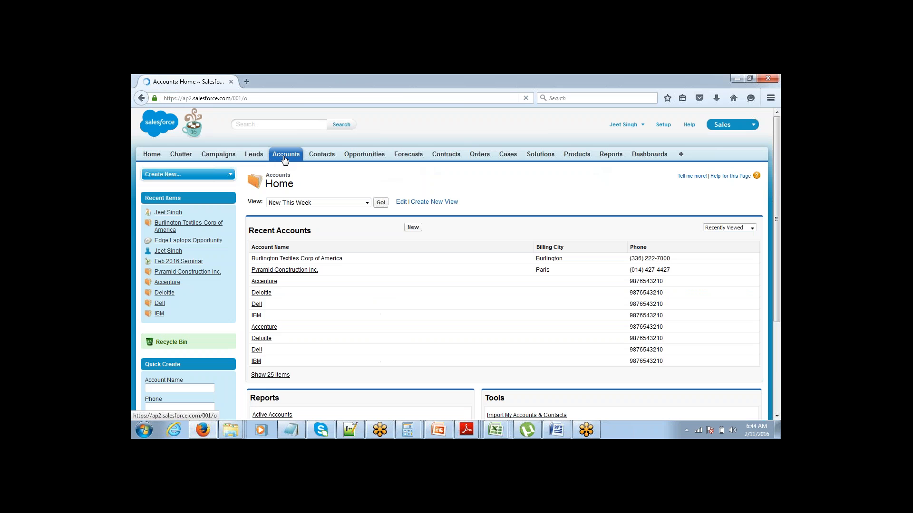
pyautogui.click(360, 156)
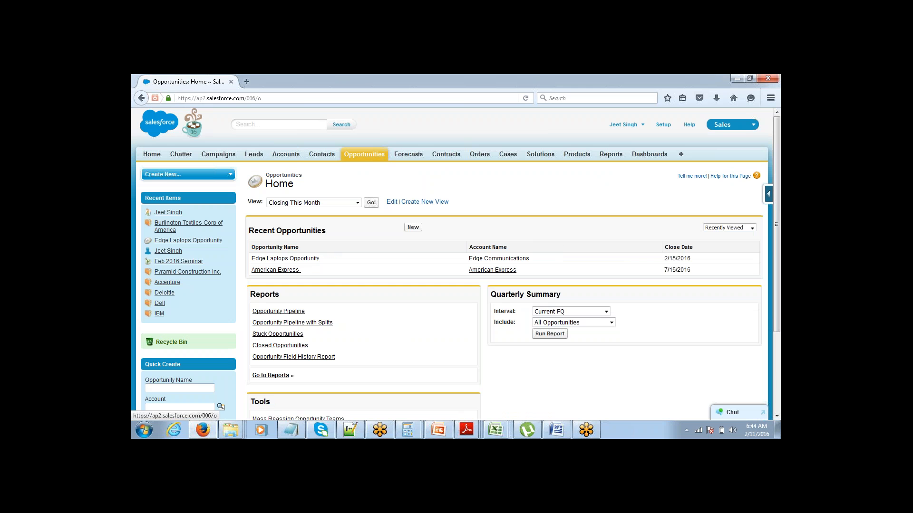
pyautogui.click(286, 259)
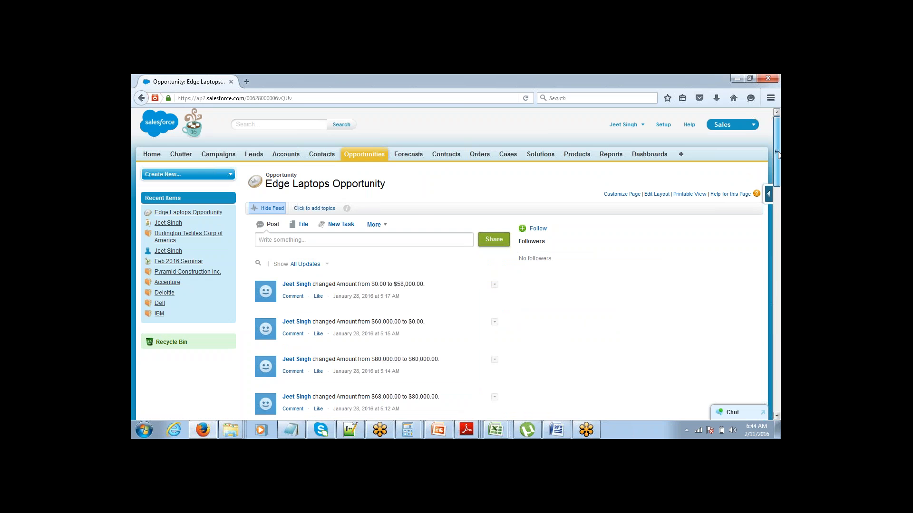
pyautogui.scroll(-8, 742, 251)
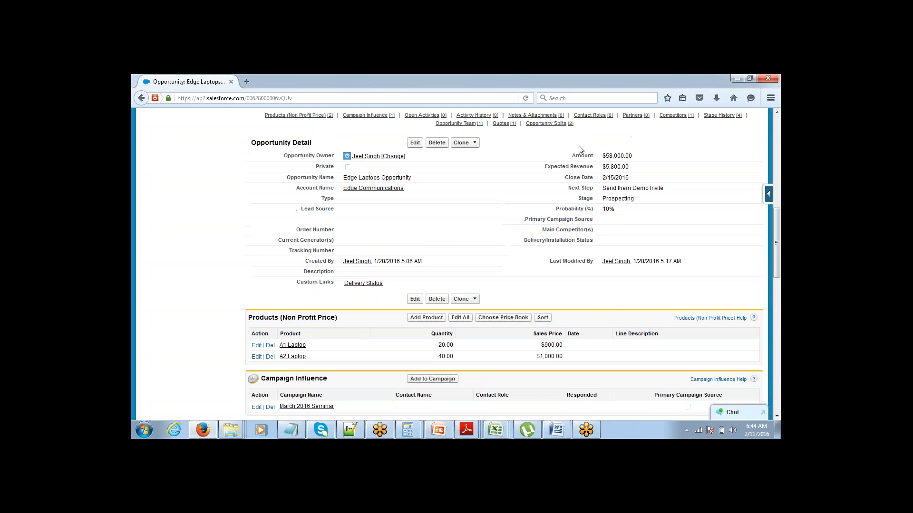
pyautogui.moveTo(602, 156); pyautogui.dragTo(637, 161)
pyautogui.click(638, 163)
pyautogui.scroll(10, 777, 117)
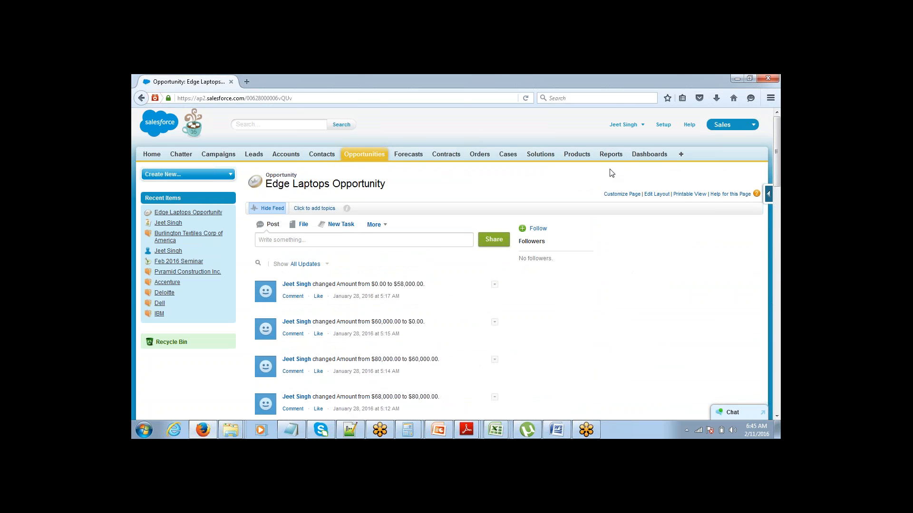
# Open the Opportunity fields page in the Salesforce customization setup.
pyautogui.click(664, 126)
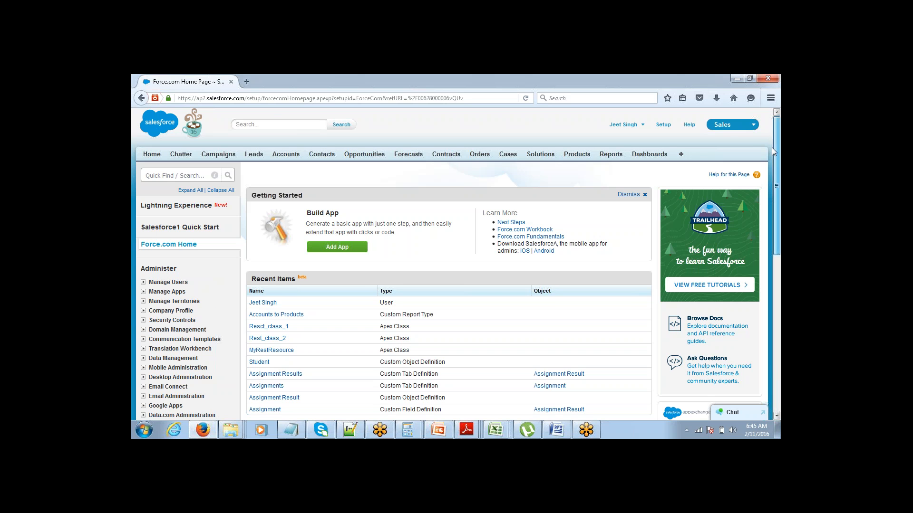
pyautogui.moveTo(778, 137); pyautogui.dragTo(778, 249)
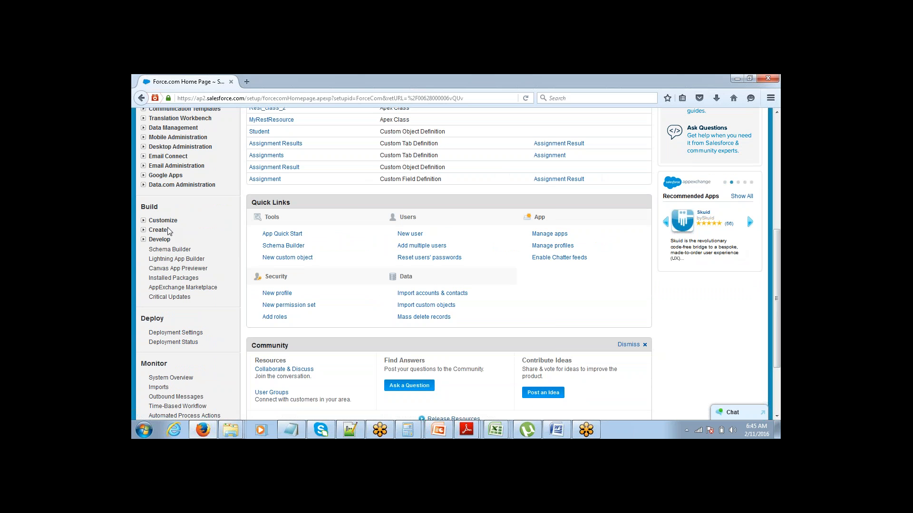
pyautogui.click(143, 221)
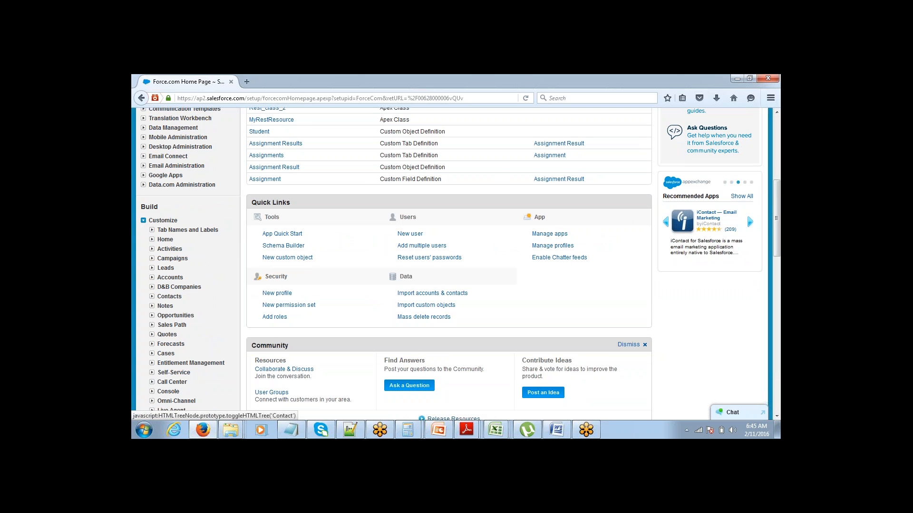
pyautogui.click(152, 316)
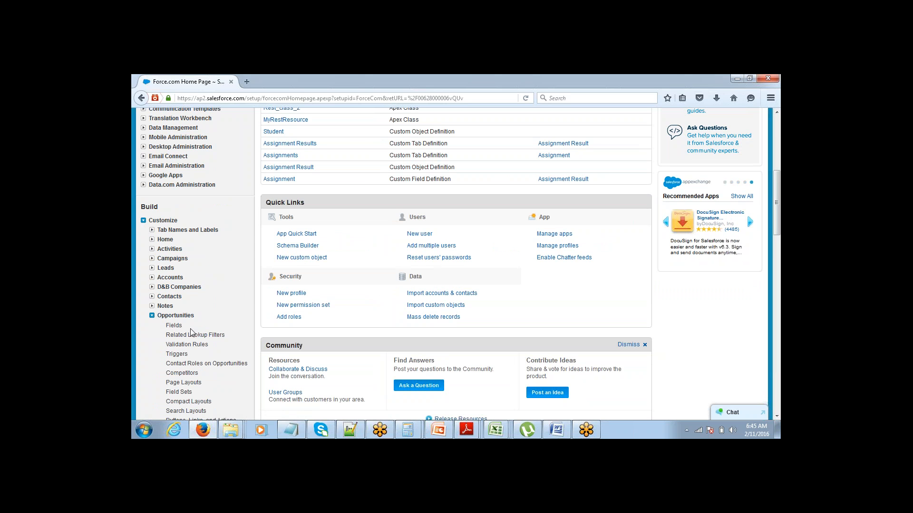
pyautogui.click(177, 327)
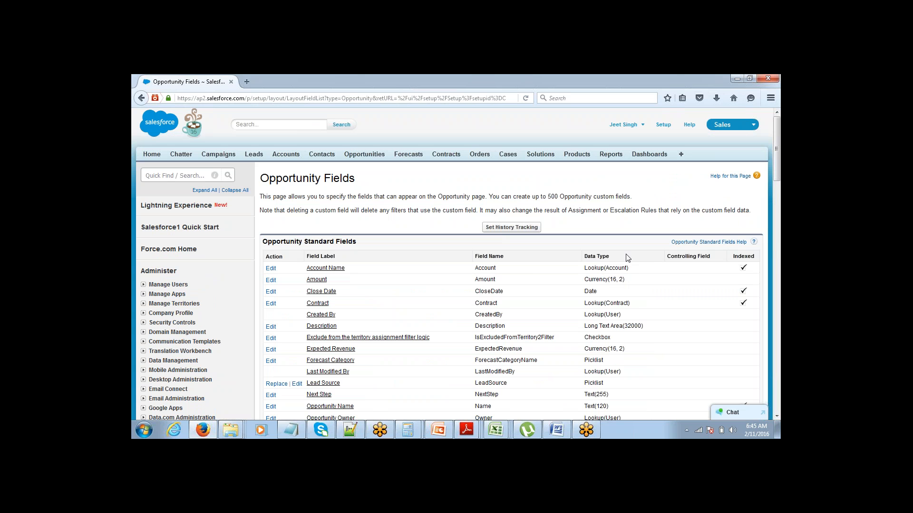
# Start a new custom field for Opportunity and choose Formula as its data type.
pyautogui.moveTo(775, 149); pyautogui.dragTo(751, 235)
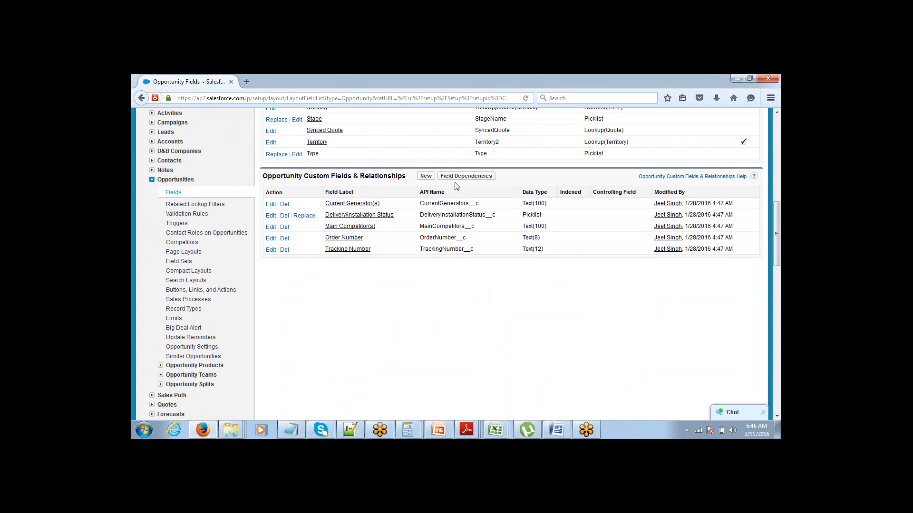
pyautogui.click(425, 178)
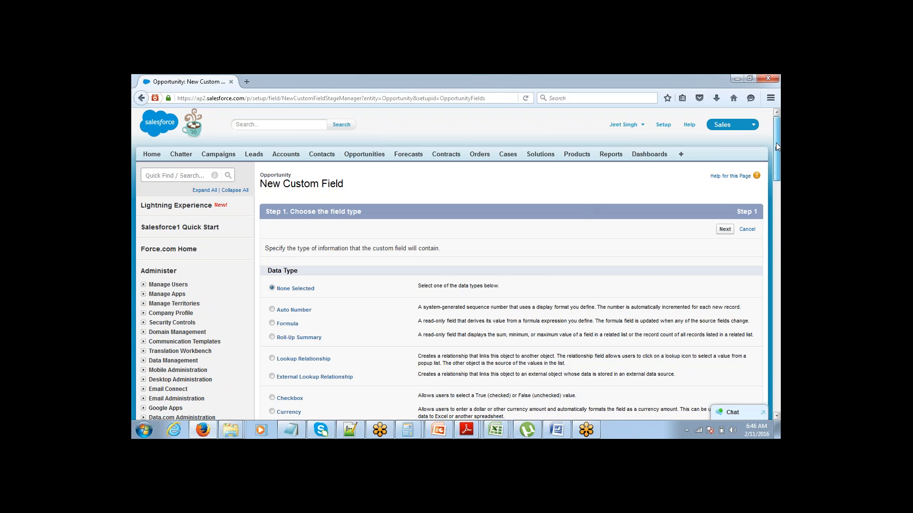
pyautogui.moveTo(776, 143); pyautogui.dragTo(756, 184)
pyautogui.scroll(-2, 755, 186)
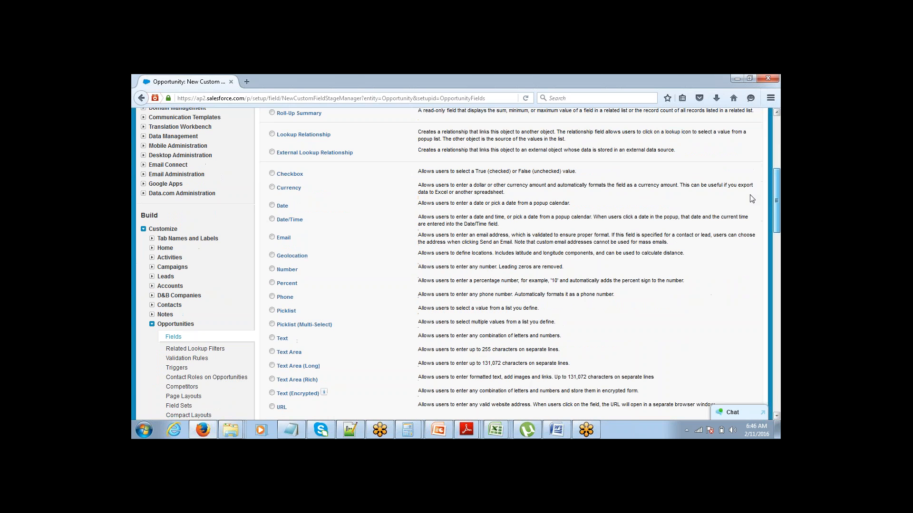
pyautogui.scroll(5, 751, 189)
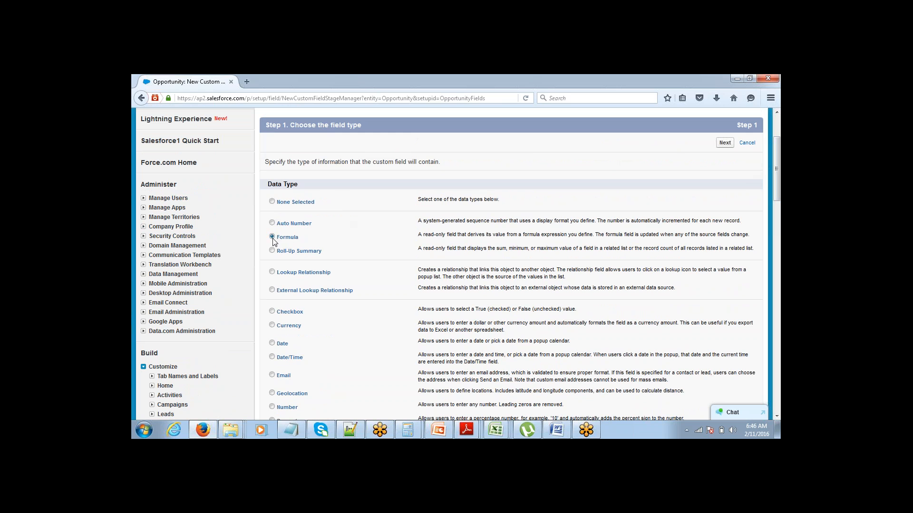
pyautogui.click(725, 142)
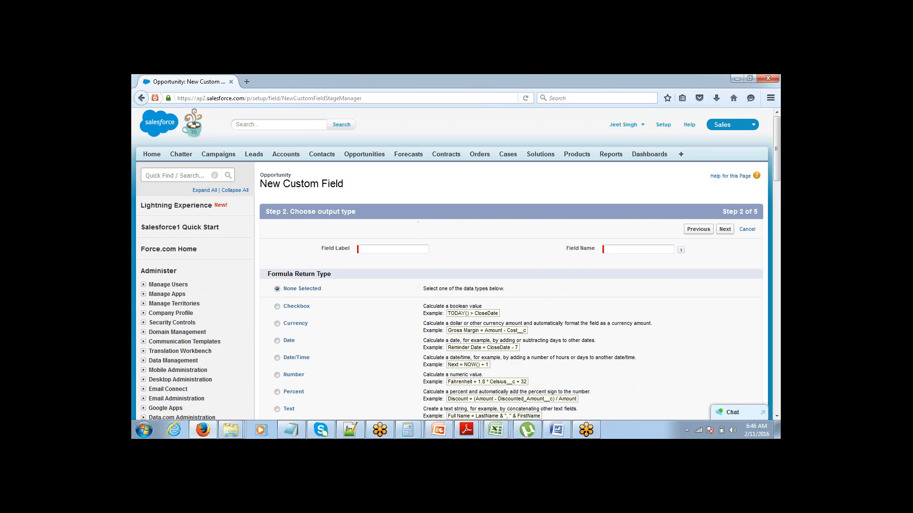
# Label the new formula field Discount and let the field name fill in to match.
pyautogui.click(401, 249)
pyautogui.write('Discount')
pyautogui.press('Tab')
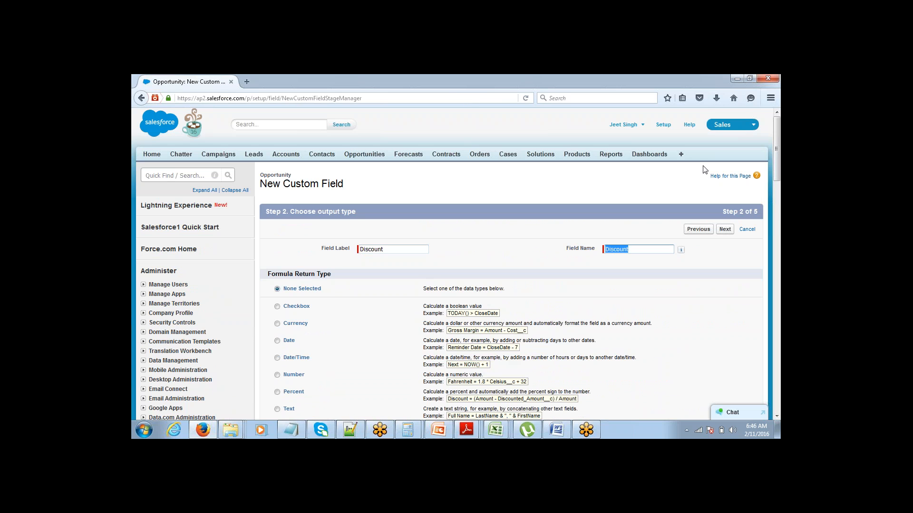
pyautogui.moveTo(773, 133); pyautogui.dragTo(765, 153)
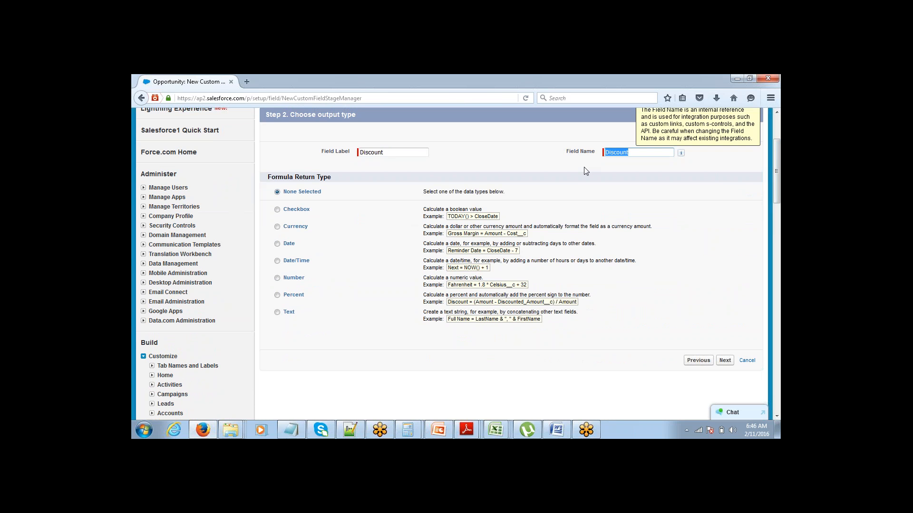
pyautogui.click(511, 164)
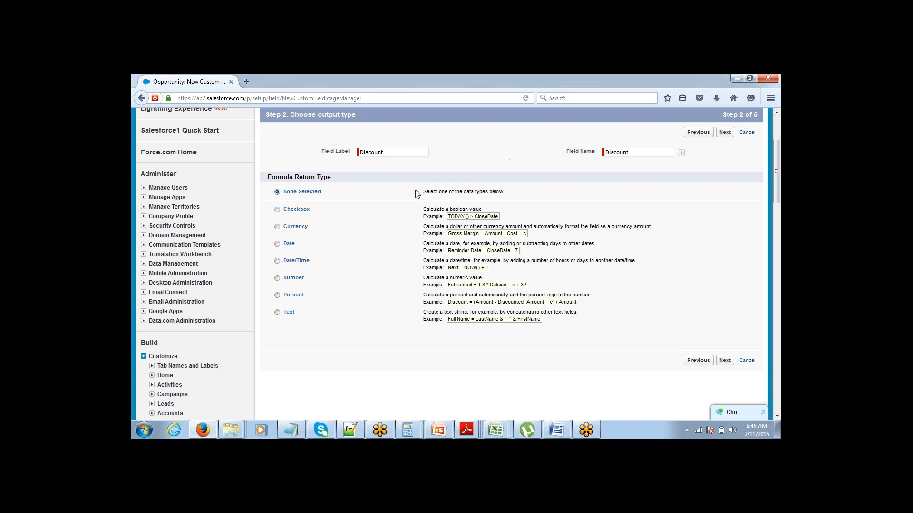
# Set the formula return type to Currency with 0 decimal places and continue to the formula entry.
pyautogui.click(278, 228)
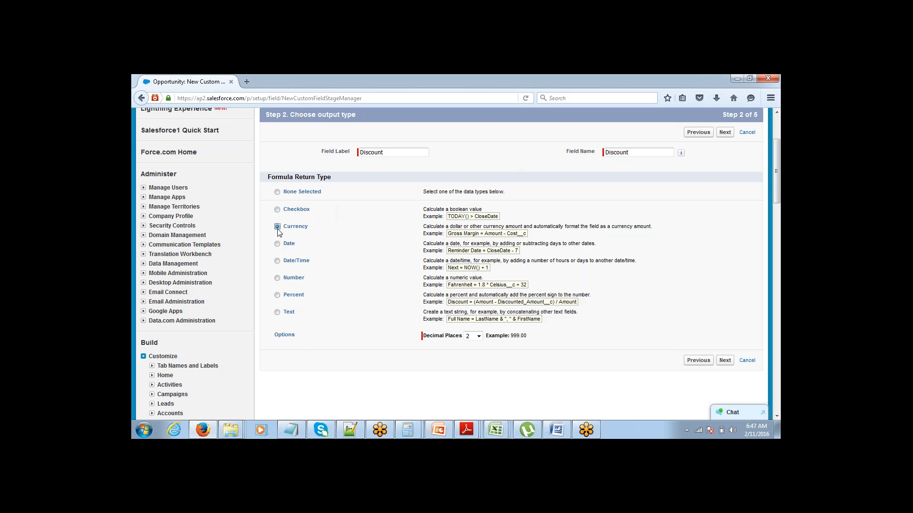
pyautogui.click(478, 337)
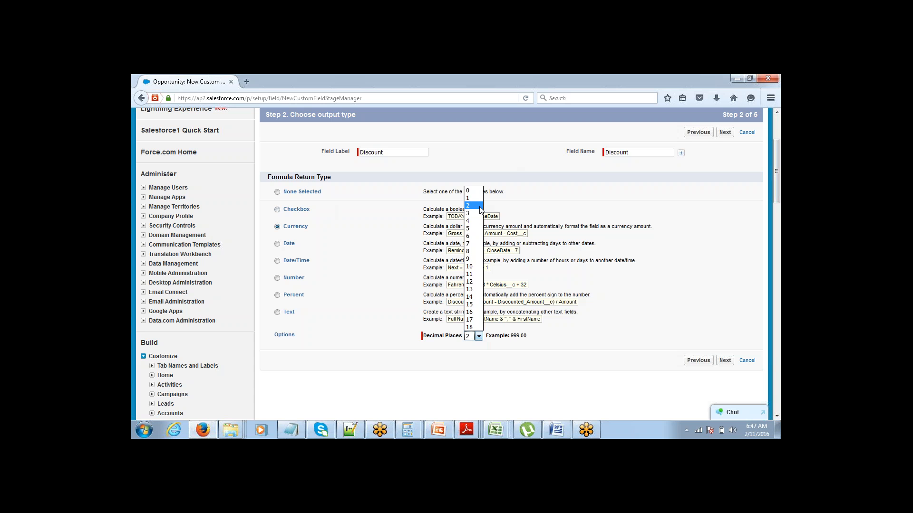
pyautogui.click(476, 190)
pyautogui.click(484, 168)
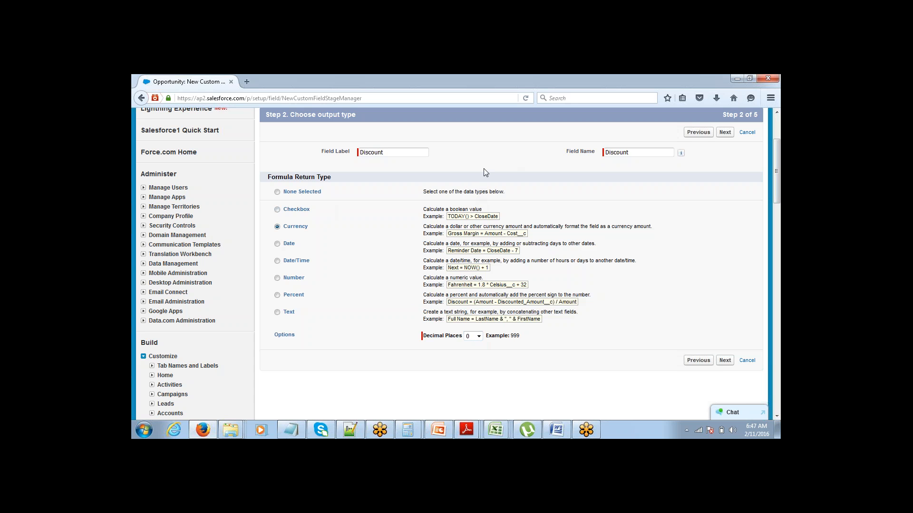
pyautogui.click(724, 361)
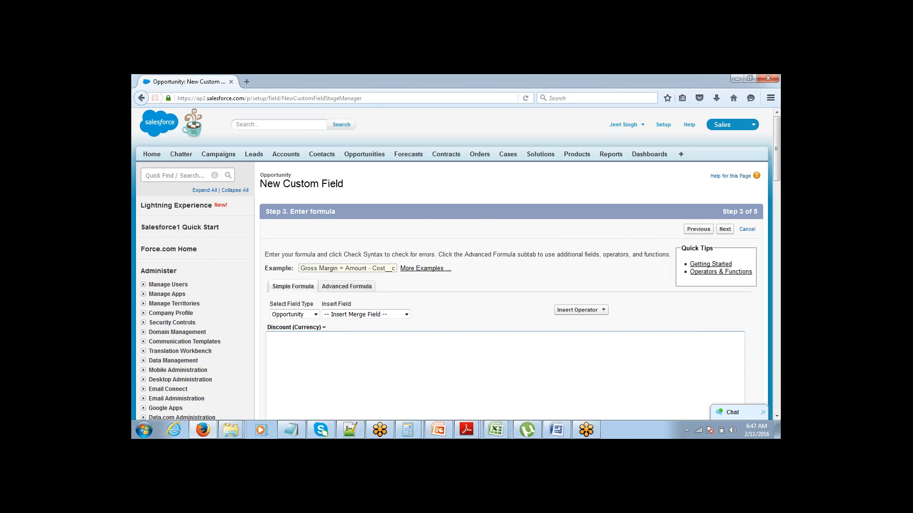
# Insert the Opportunity Amount field into the Discount formula using the advanced formula editor.
pyautogui.moveTo(773, 141); pyautogui.dragTo(773, 163)
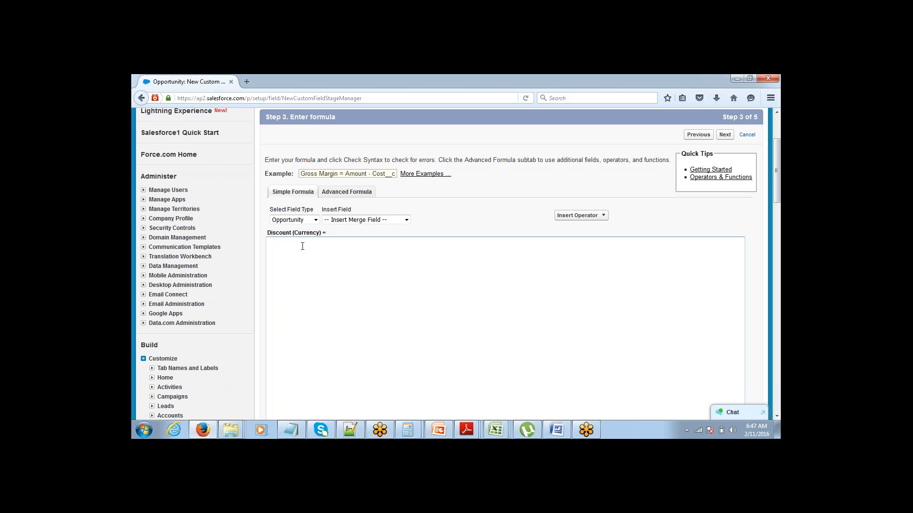
pyautogui.click(338, 193)
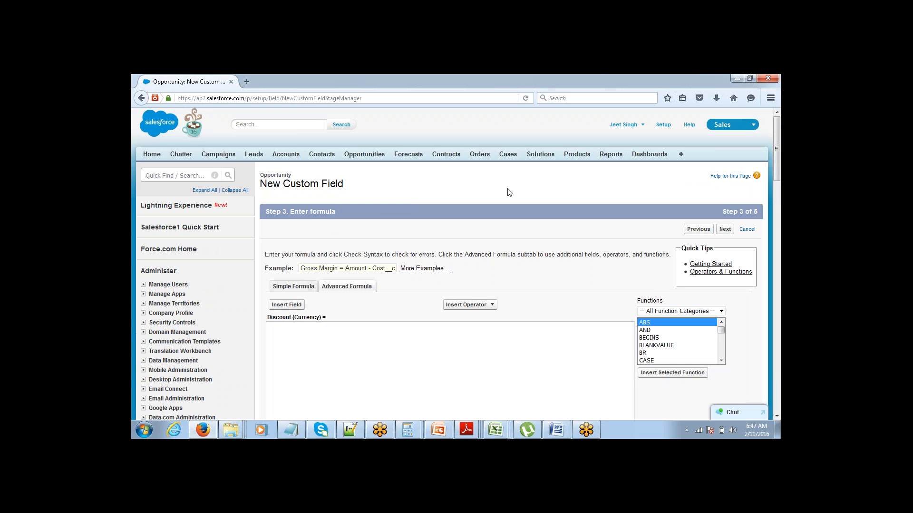
pyautogui.moveTo(778, 125); pyautogui.dragTo(777, 147)
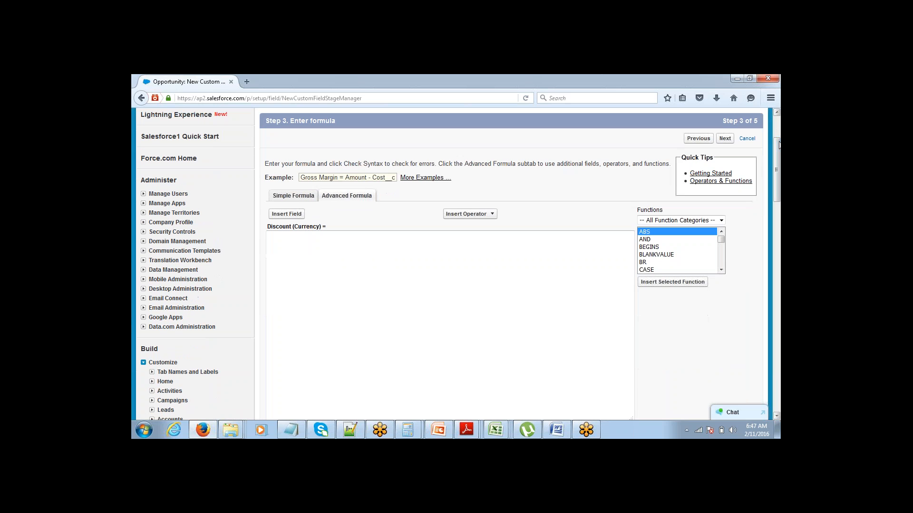
pyautogui.click(279, 215)
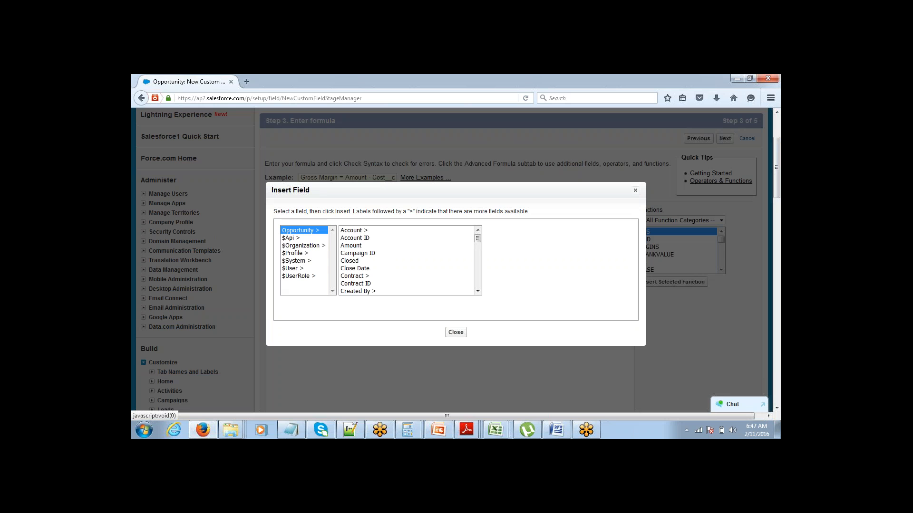
pyautogui.click(358, 246)
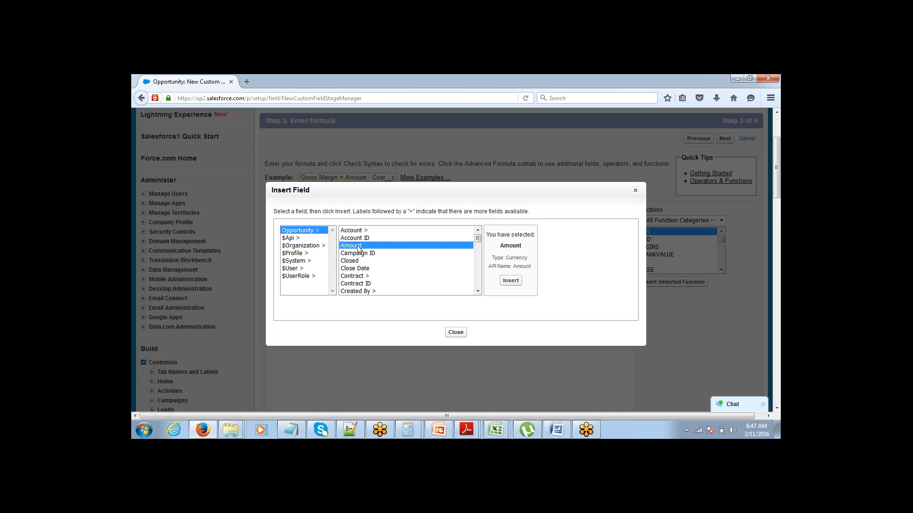
pyautogui.click(511, 281)
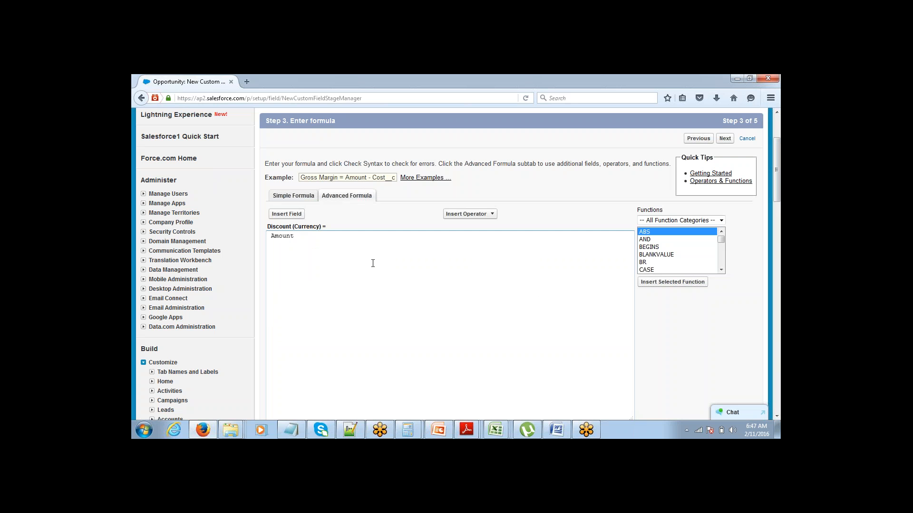
# Remove the leading space and complete the Discount formula as Amount * 0.1.
pyautogui.click(271, 237)
pyautogui.press('BackSpace')
pyautogui.doubleClick(271, 237)
pyautogui.press('End')
pyautogui.write('* 0.1')
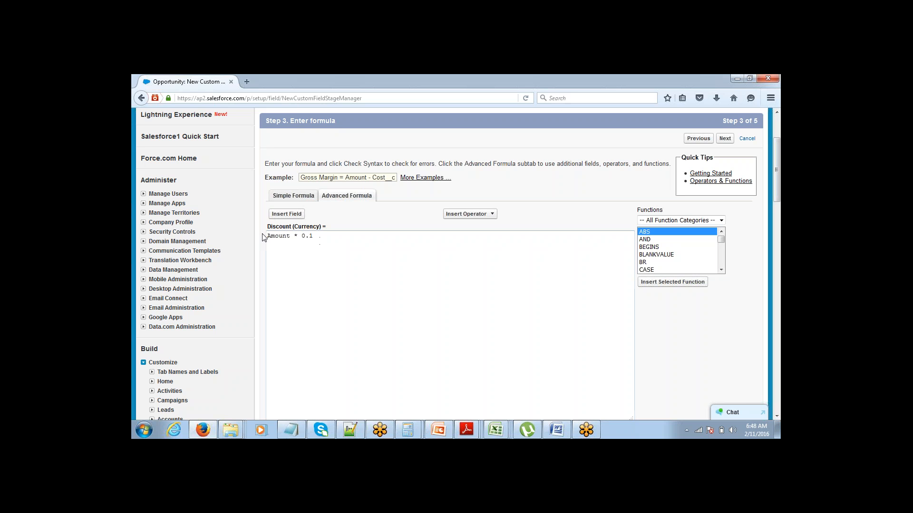
pyautogui.moveTo(269, 237); pyautogui.dragTo(342, 242)
pyautogui.moveTo(774, 154)
pyautogui.mouseDown()
pyautogui.moveTo(761, 189)
pyautogui.moveTo(763, 166)
pyautogui.mouseUp()
pyautogui.click(284, 171)
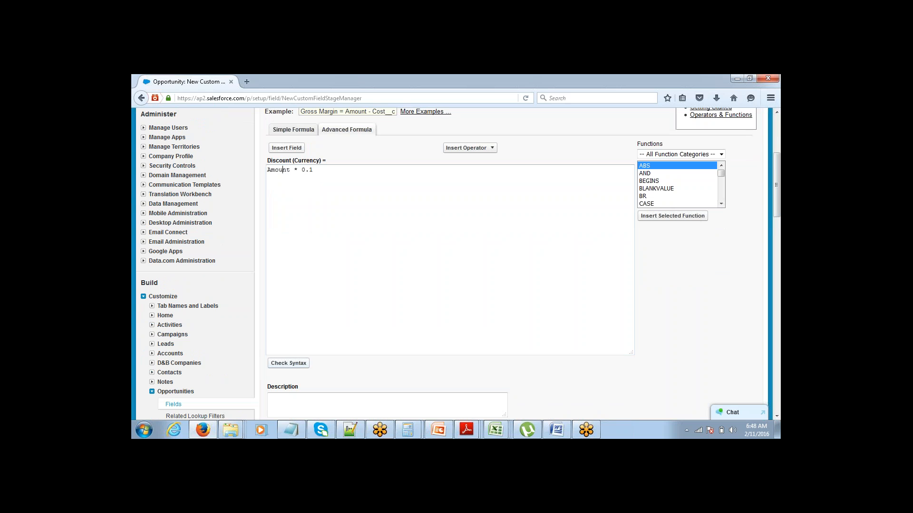
# Check the syntax of the Discount formula and continue to field-level security.
pyautogui.click(285, 364)
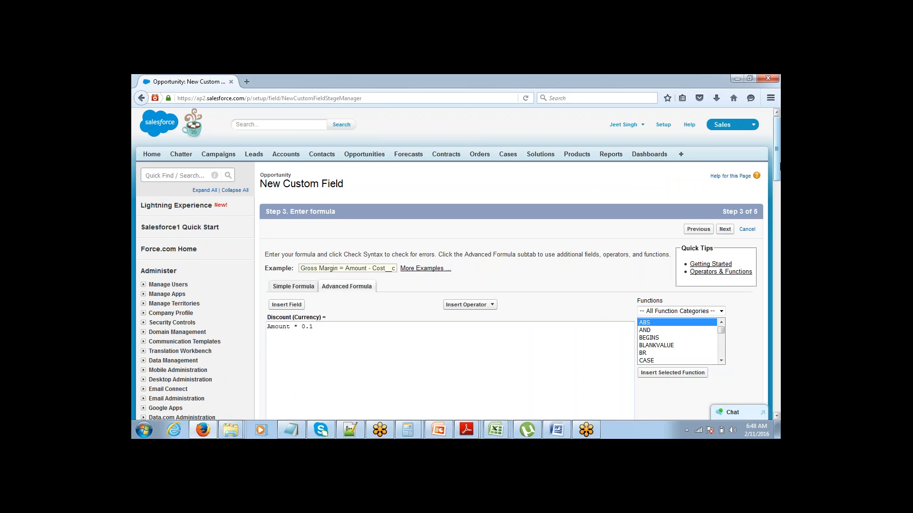
pyautogui.scroll(-5, 762, 172)
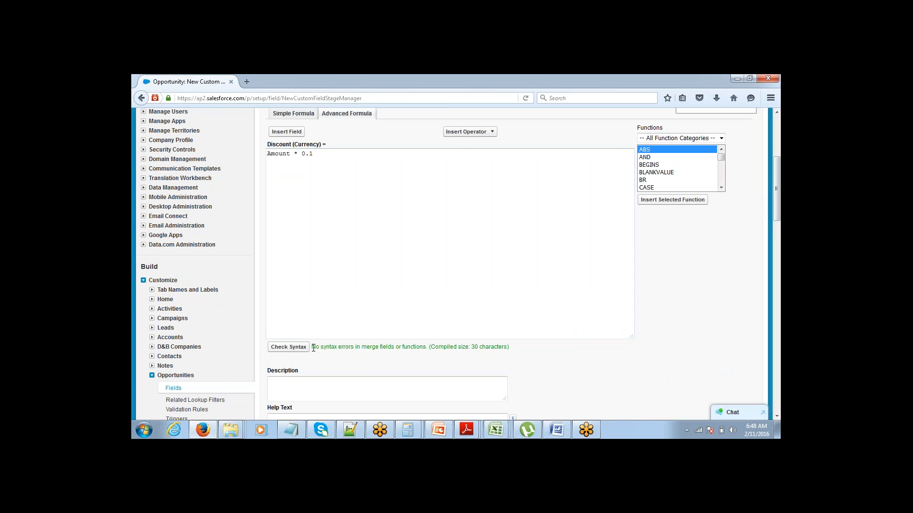
pyautogui.moveTo(313, 348); pyautogui.dragTo(406, 348)
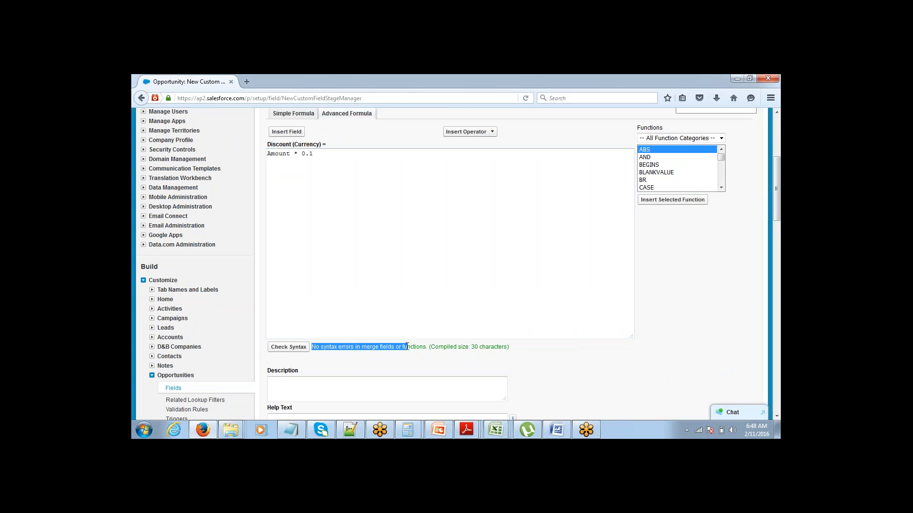
pyautogui.click(597, 296)
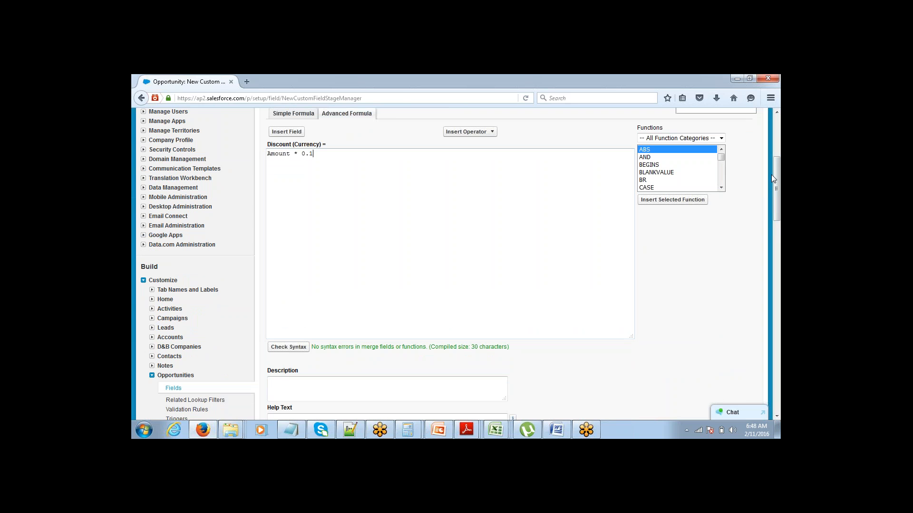
pyautogui.scroll(-6, 756, 210)
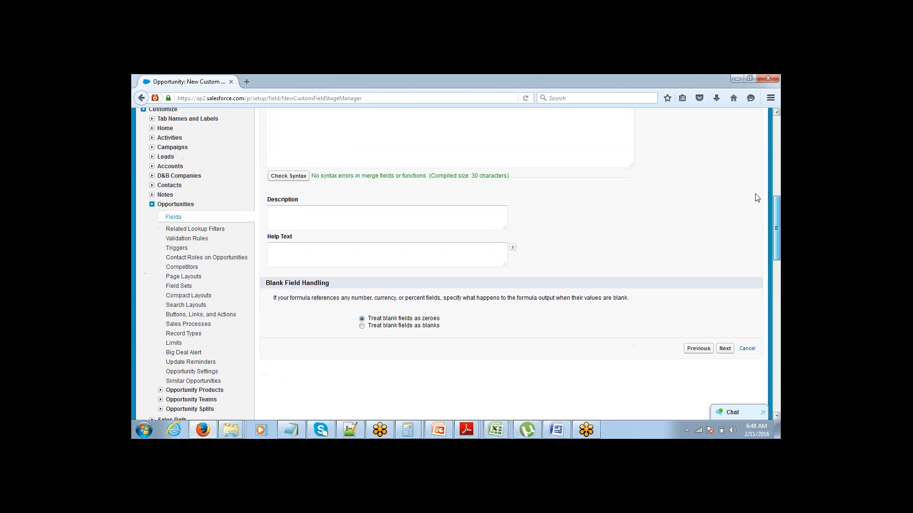
pyautogui.scroll(7, 759, 190)
pyautogui.scroll(-9, 739, 220)
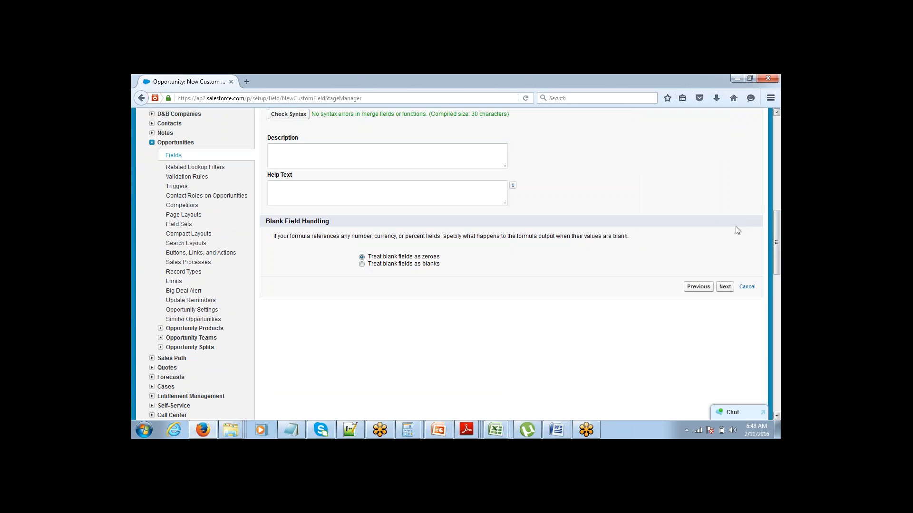
pyautogui.click(725, 288)
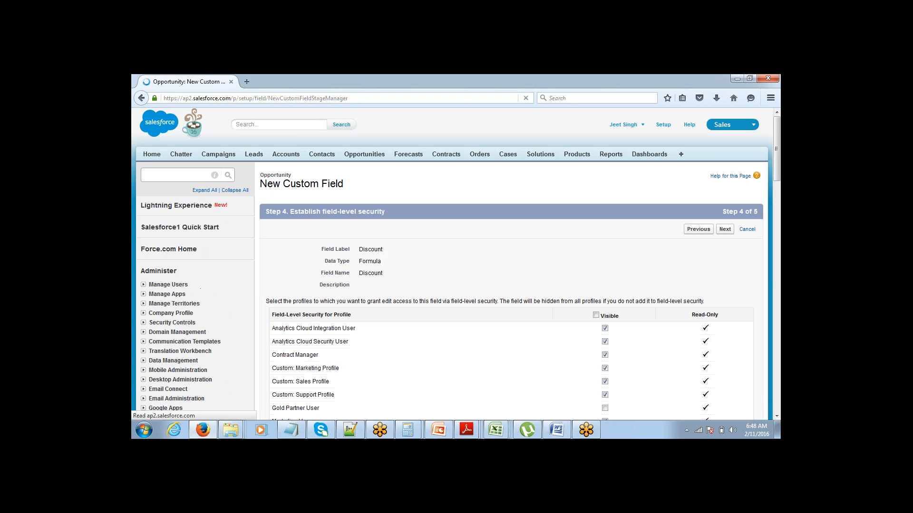
# Make the Discount field visible to all profiles and save it with all Opportunity page layouts included.
pyautogui.click(596, 316)
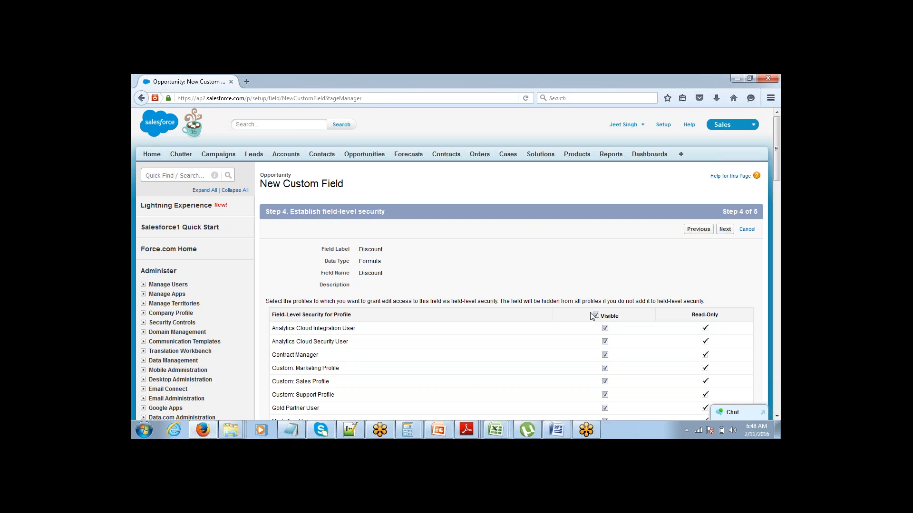
pyautogui.click(730, 230)
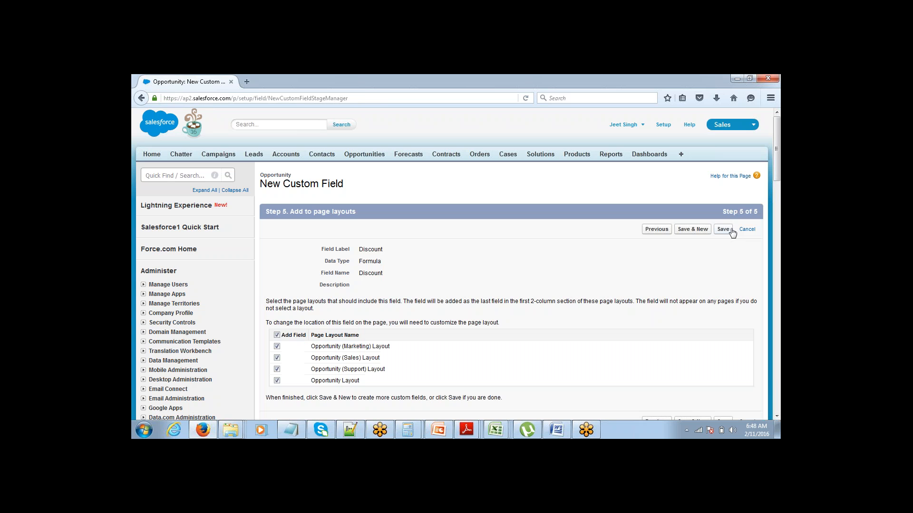
pyautogui.click(731, 230)
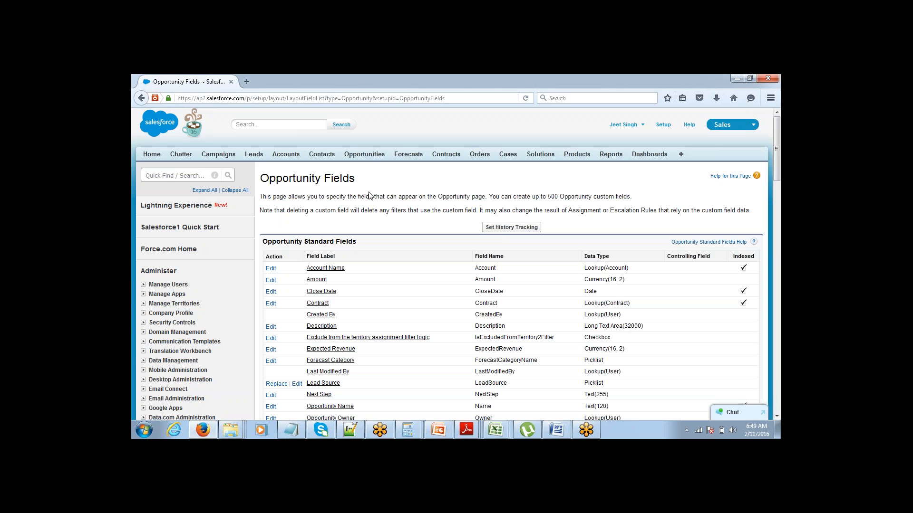
# Open Edge Laptops Opportunity and compare its Discount value with its Amount in the opportunity details.
pyautogui.click(365, 155)
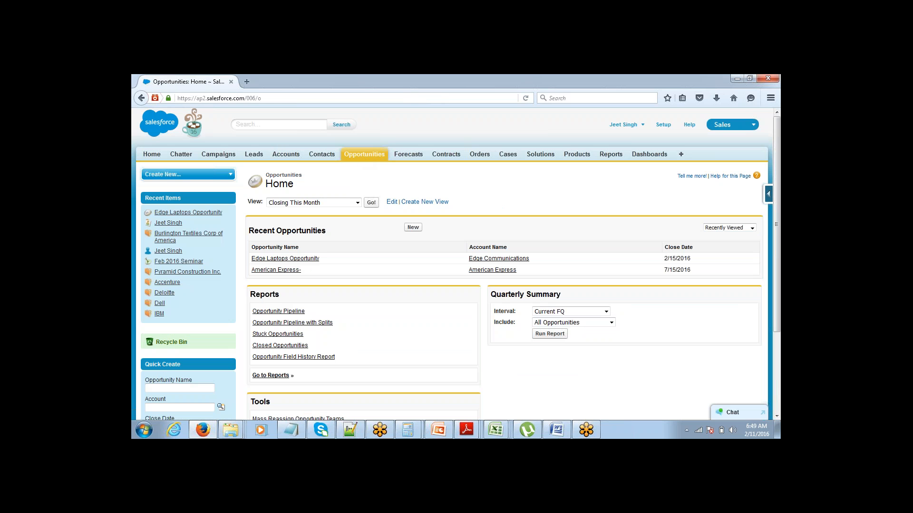
pyautogui.click(288, 259)
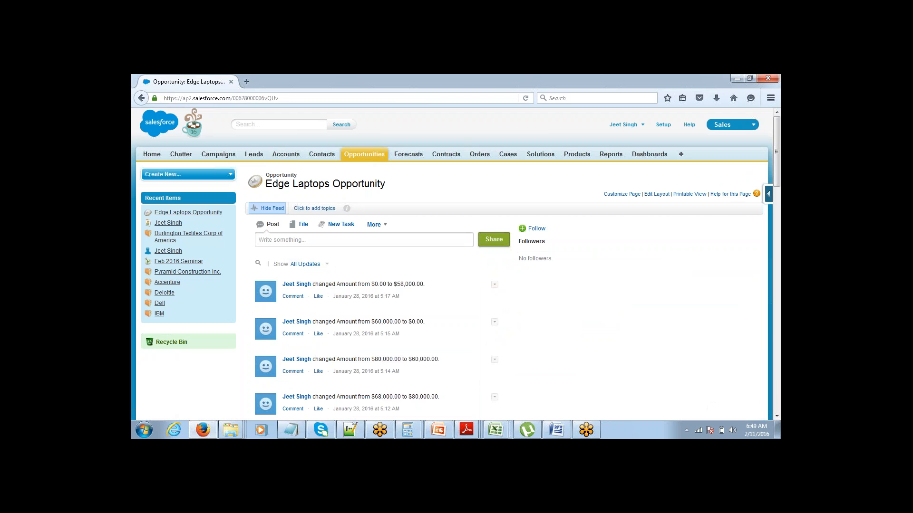
pyautogui.scroll(-4, 763, 192)
pyautogui.scroll(-3, 763, 193)
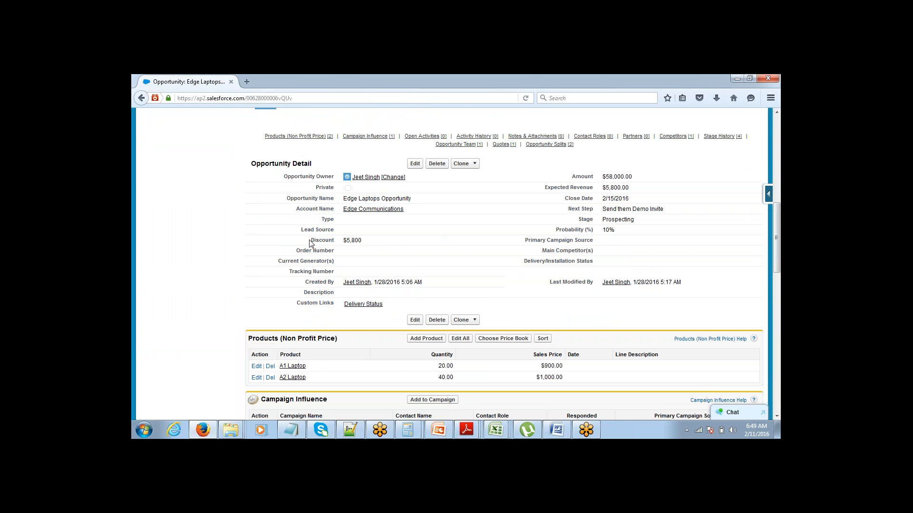
pyautogui.moveTo(309, 243); pyautogui.dragTo(367, 244)
pyautogui.moveTo(568, 181); pyautogui.dragTo(651, 179)
pyautogui.scroll(5, 778, 142)
pyautogui.scroll(8, 777, 142)
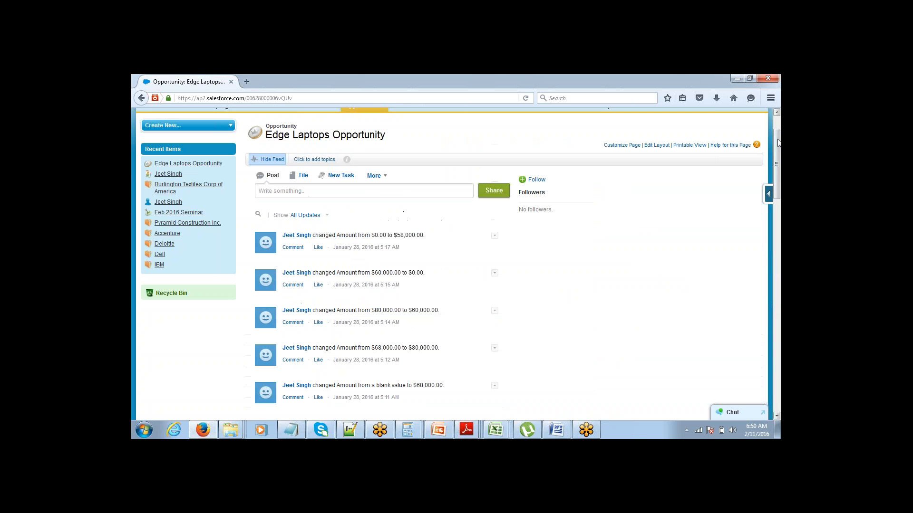
pyautogui.scroll(-3, 778, 142)
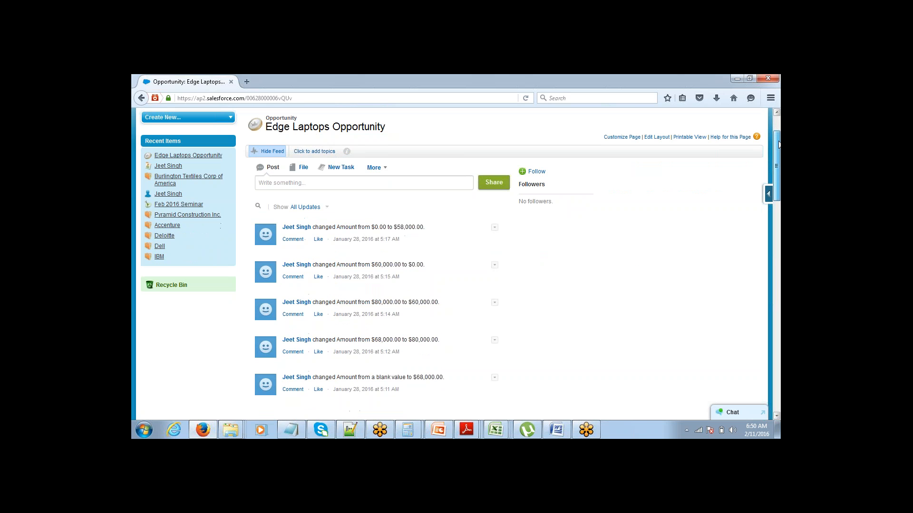
pyautogui.scroll(-10, 776, 161)
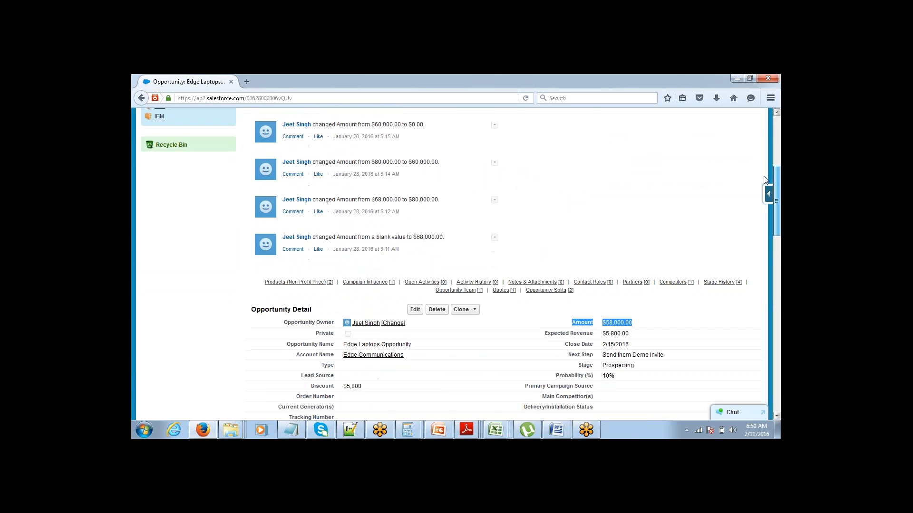
# Switch to Notepad and write the rule "If AMount > 50,000 - DIscount = 15%" beneath the Formula heading.
pyautogui.click(298, 428)
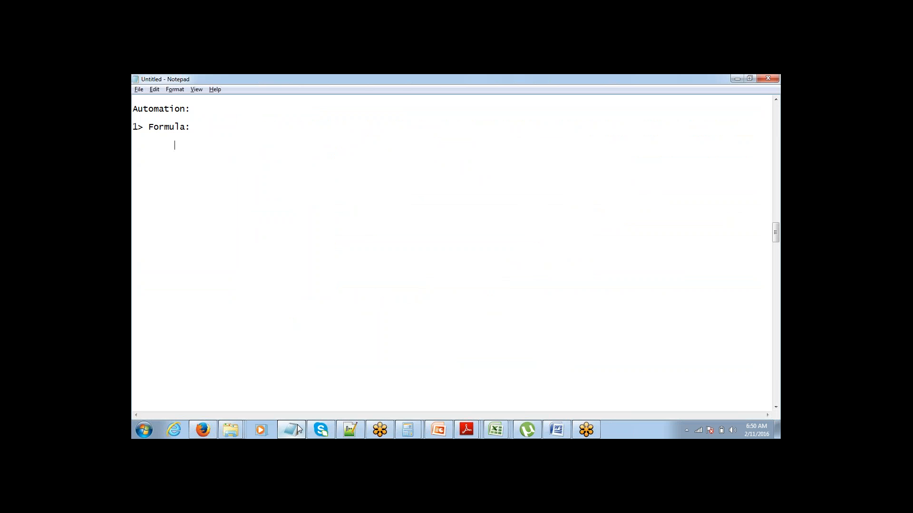
pyautogui.click(298, 429)
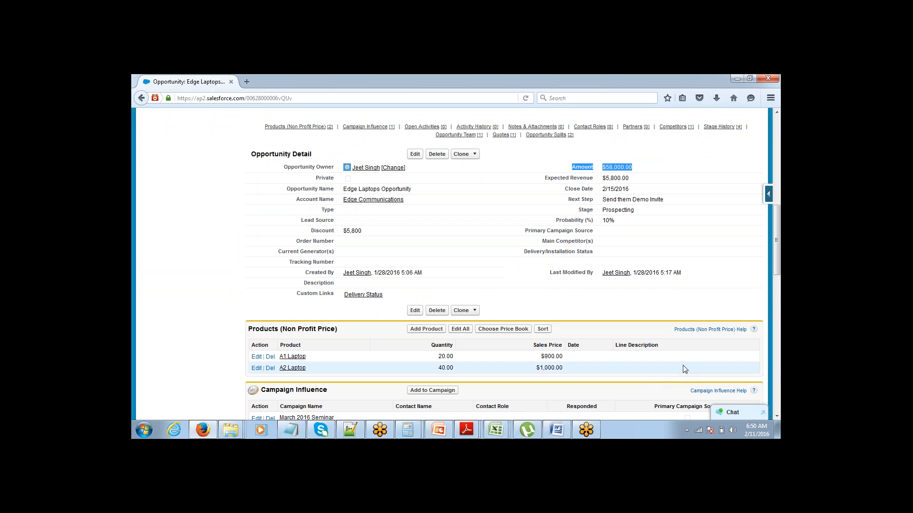
pyautogui.click(686, 174)
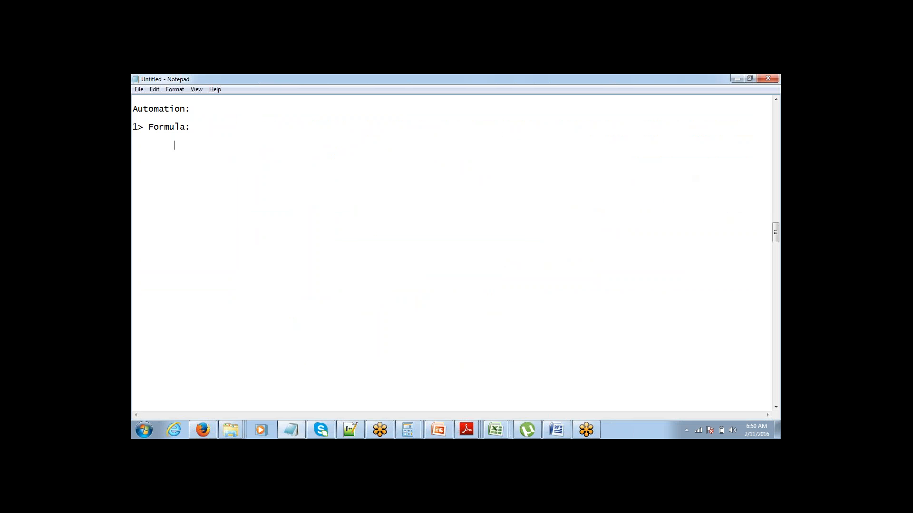
pyautogui.write('If Priice')
pyautogui.press('BackSpace')
pyautogui.press('BackSpace')
pyautogui.press('BackSpace')
pyautogui.press('BackSpace')
pyautogui.press('BackSpace')
pyautogui.press('BackSpace')
pyautogui.write('AMount > 50,000 - DIscount ')
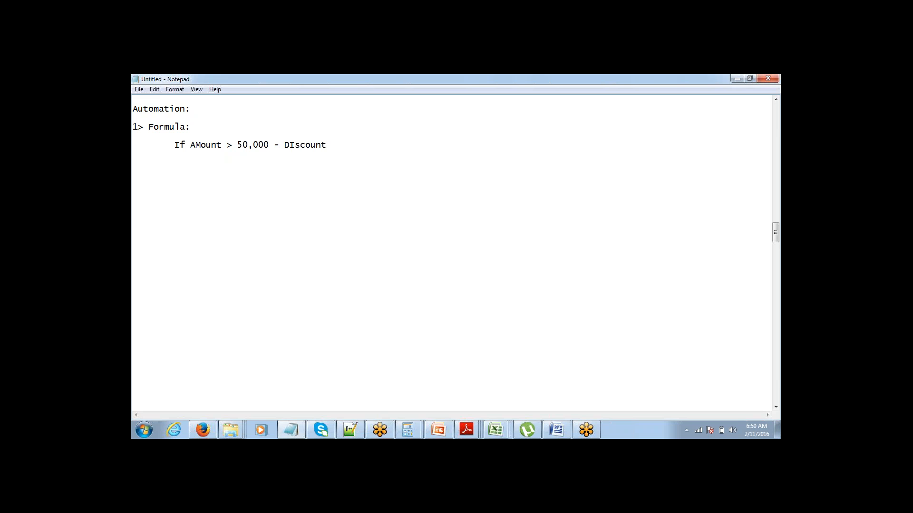
pyautogui.write('= 15%')
# Add the rule "If Amount > 100000 - Discount = 20%" on an indented line below the 15% rule.
pyautogui.press('Return')
pyautogui.press('Tab')
pyautogui.write('If Amount > 100000')
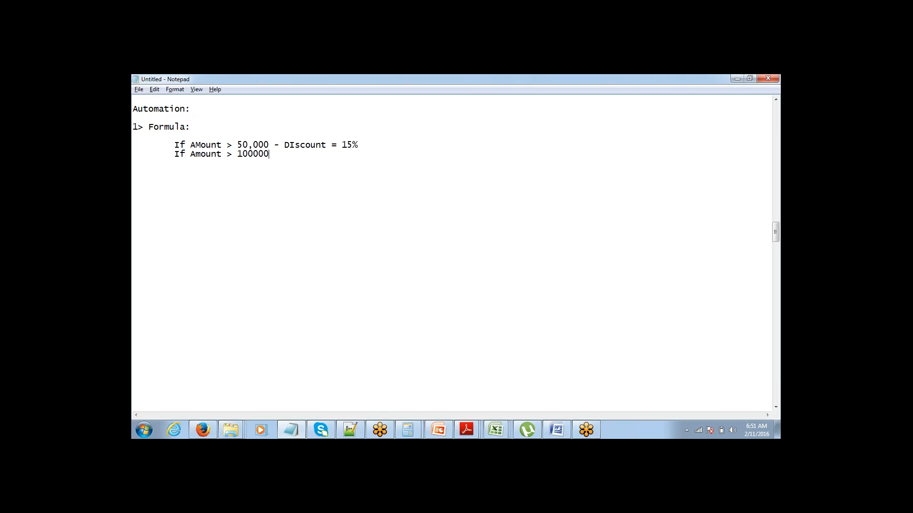
pyautogui.write(' - Discount = 20%')
# Insert the rule "If Amount < 50,000 - Discount = 10%" above the other two discount rules.
pyautogui.press('Return')
pyautogui.press('Up')
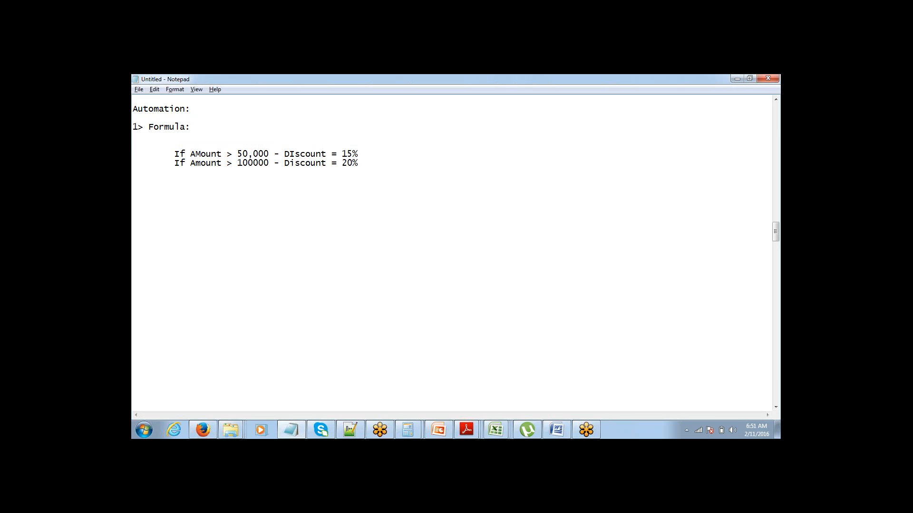
pyautogui.write('If Amount < 50')
pyautogui.write('000')
pyautogui.press('Left')
pyautogui.press('Left')
pyautogui.press('Left')
pyautogui.write(',')
pyautogui.press('BackSpace')
pyautogui.write('Discoun')
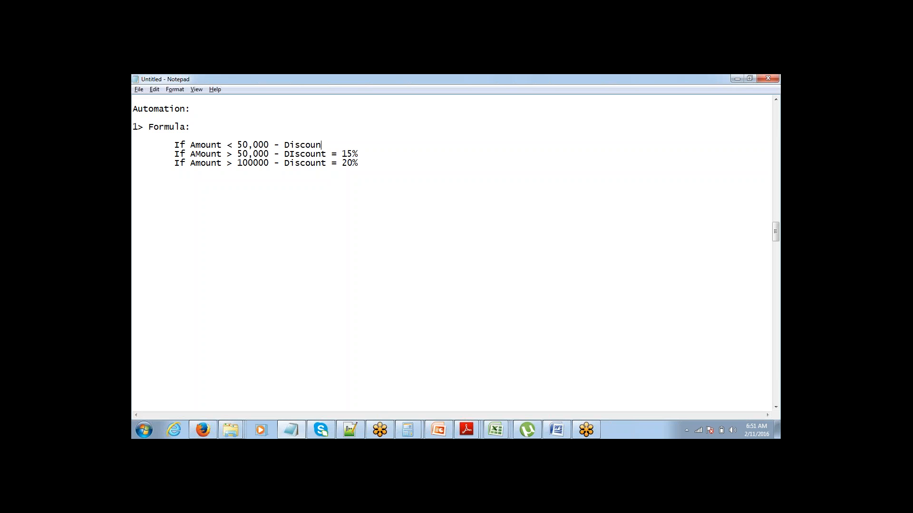
pyautogui.write('t = 10')
pyautogui.write('%')
# Switch back to Salesforce in Firefox and open the Opportunity fields list in Setup.
pyautogui.moveTo(204, 421)
pyautogui.click(194, 369)
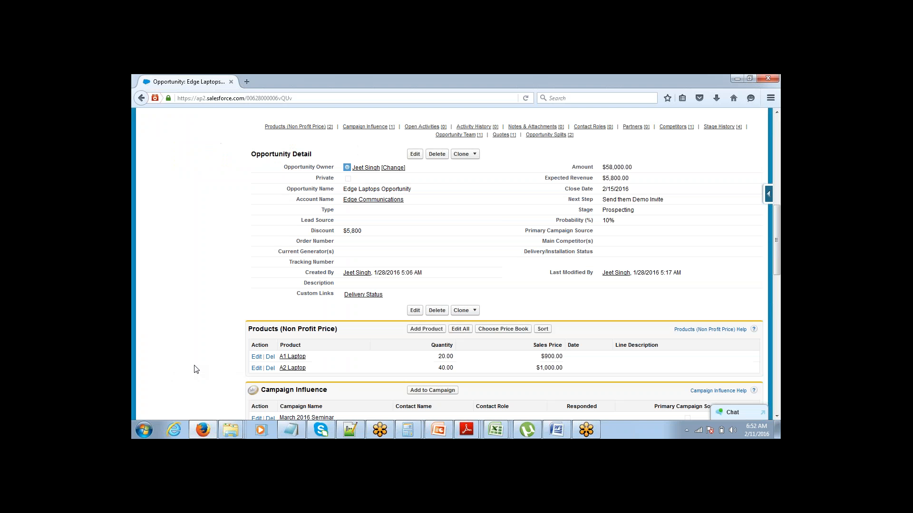
pyautogui.click(779, 113)
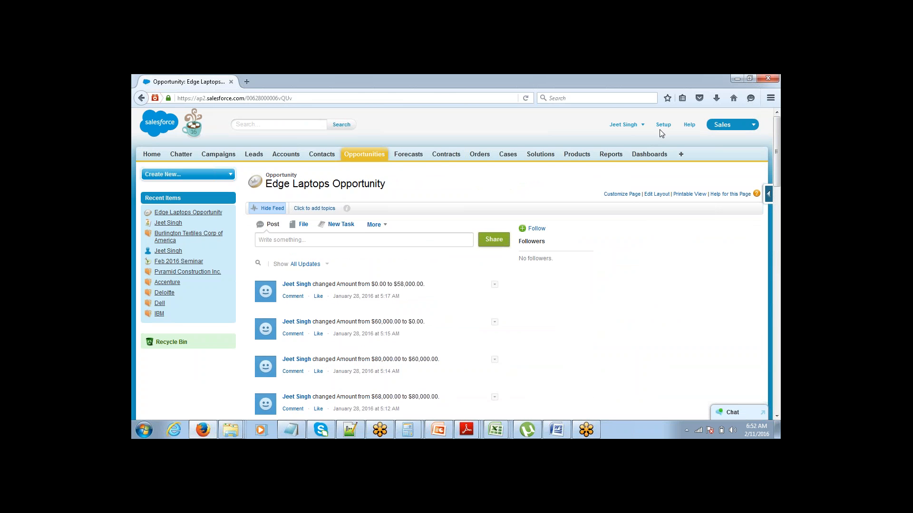
pyautogui.click(664, 128)
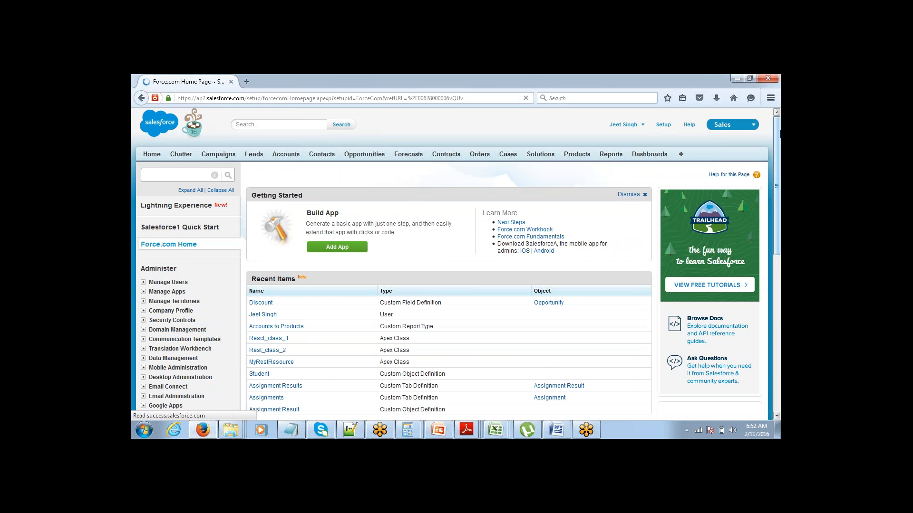
pyautogui.scroll(-6, 776, 153)
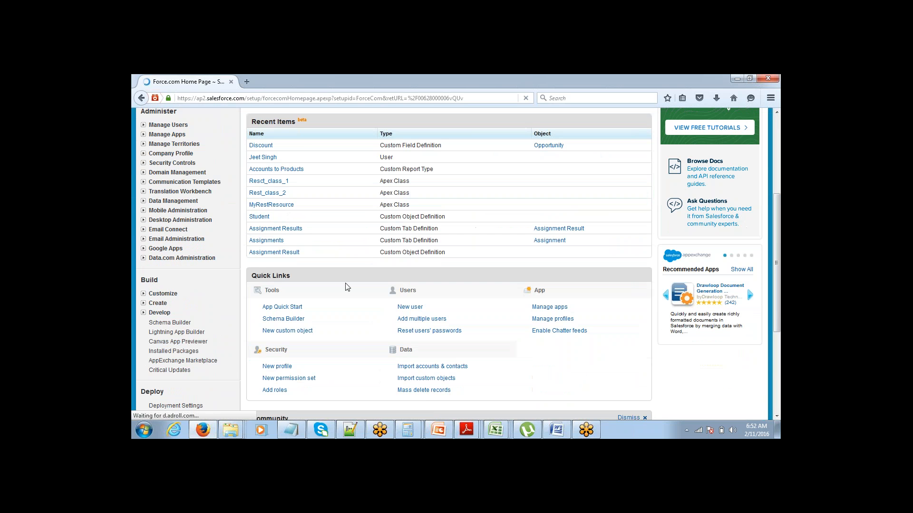
pyautogui.click(143, 294)
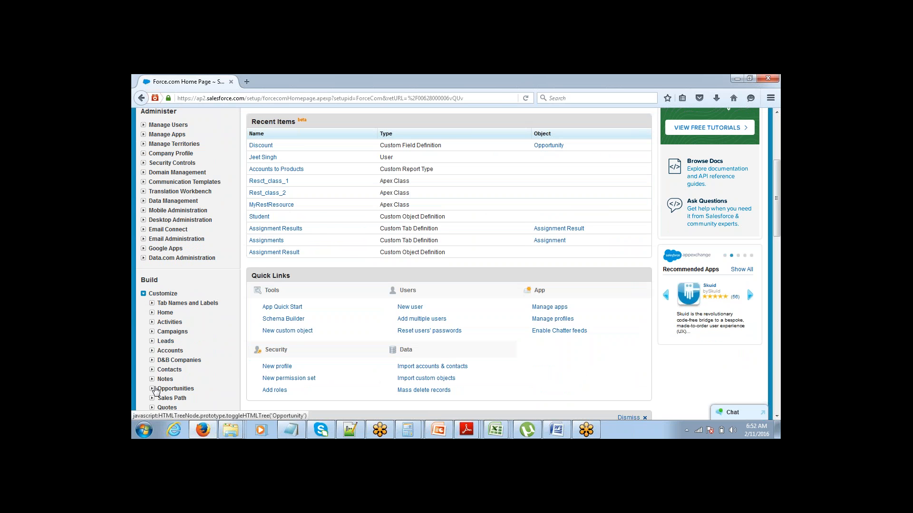
pyautogui.click(152, 389)
pyautogui.click(177, 399)
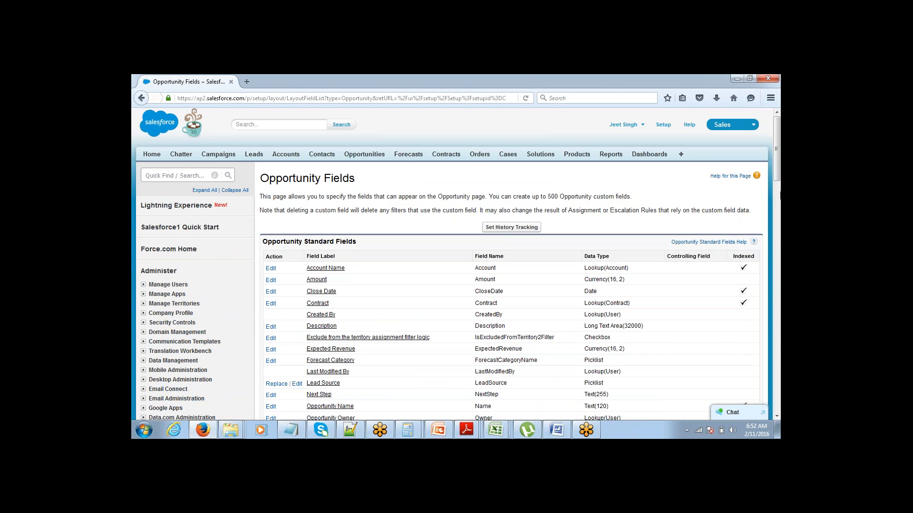
# Open the Discount custom field of the Opportunity object for editing.
pyautogui.scroll(-10, 742, 288)
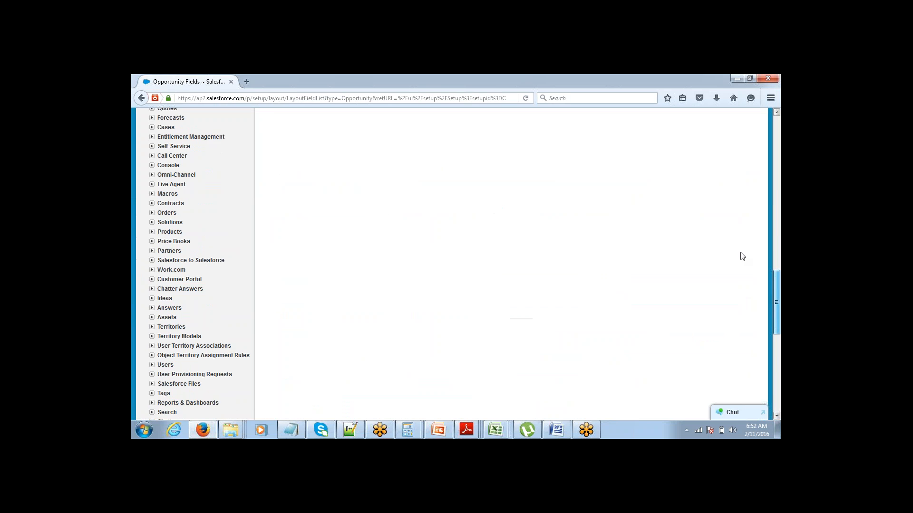
pyautogui.scroll(10, 739, 255)
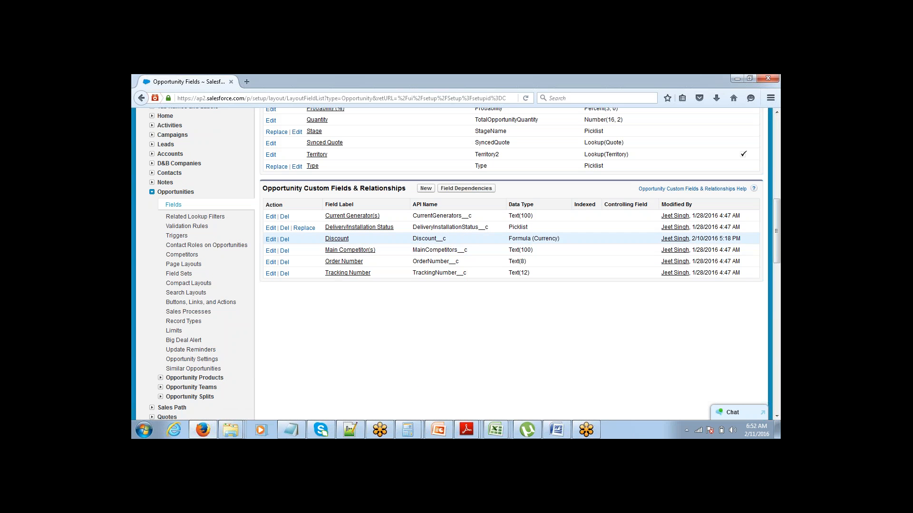
pyautogui.click(270, 240)
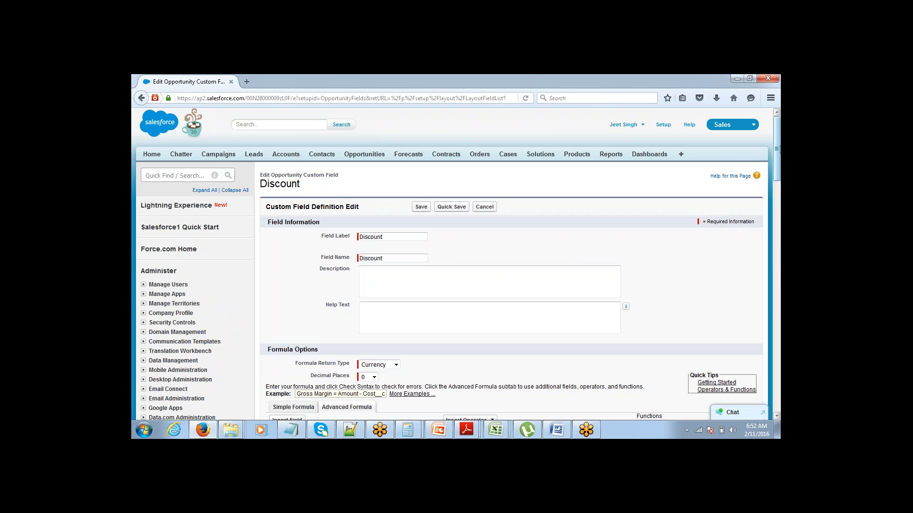
# Delete the whole existing formula of the Discount field.
pyautogui.moveTo(776, 154); pyautogui.dragTo(757, 211)
pyautogui.scroll(-1, 757, 211)
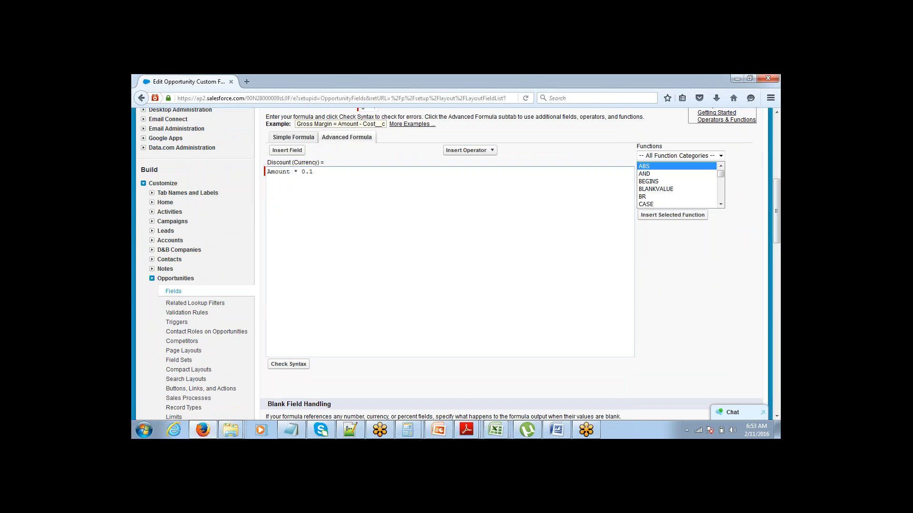
pyautogui.moveTo(324, 173); pyautogui.dragTo(208, 182)
pyautogui.press('Delete')
# Browse the formula functions offered in the Date & Time, Text and Math categories.
pyautogui.click(274, 172)
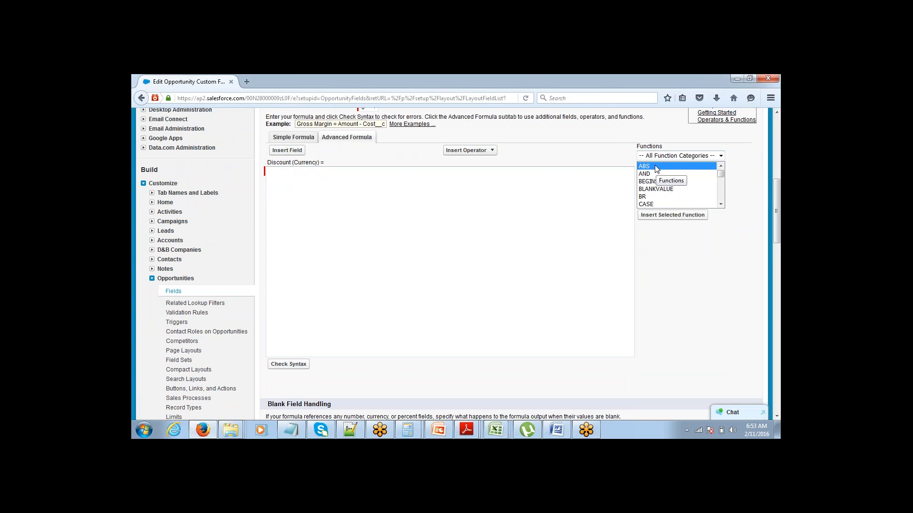
pyautogui.click(703, 157)
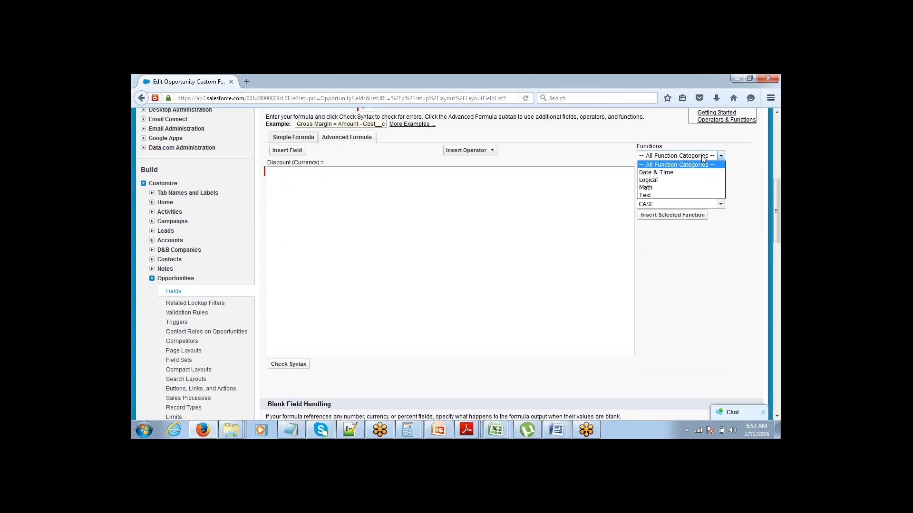
pyautogui.click(697, 171)
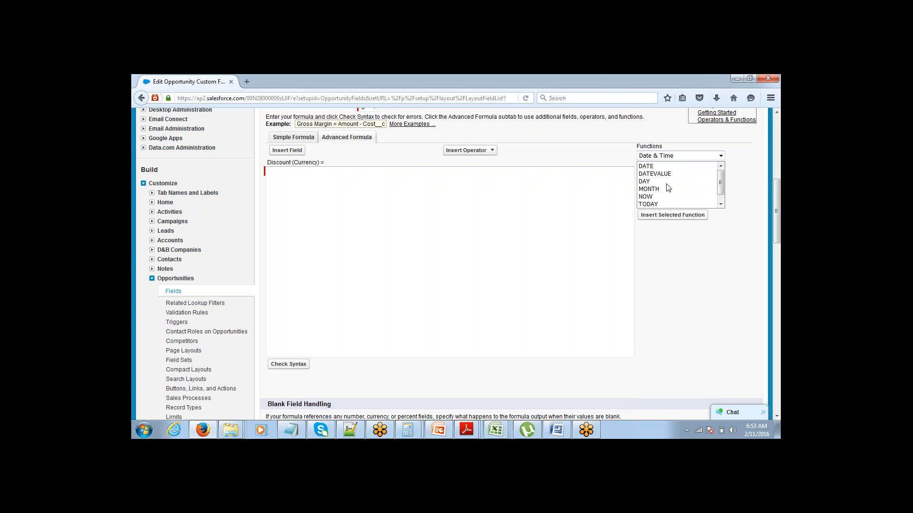
pyautogui.click(722, 186)
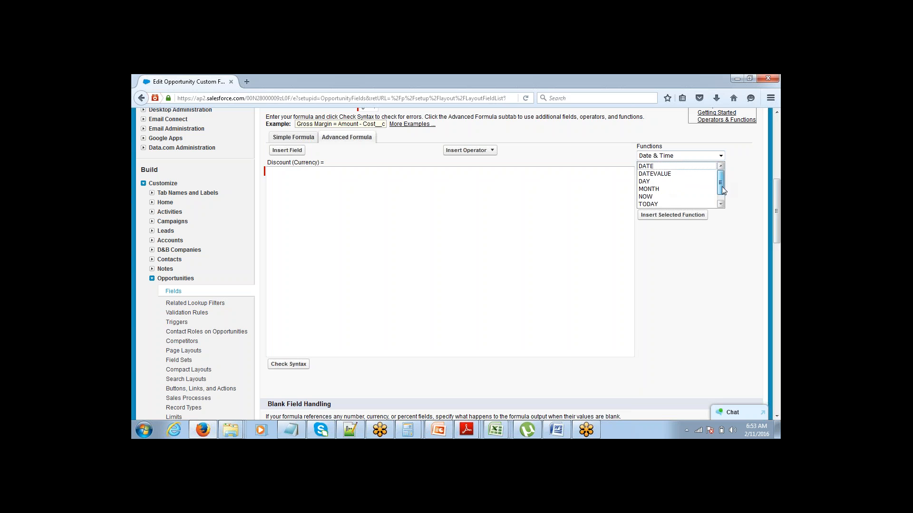
pyautogui.click(704, 158)
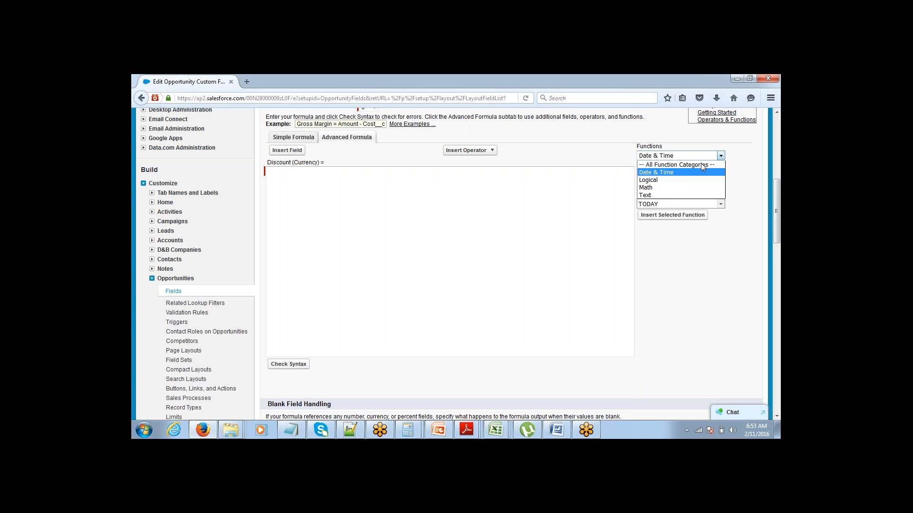
pyautogui.click(691, 195)
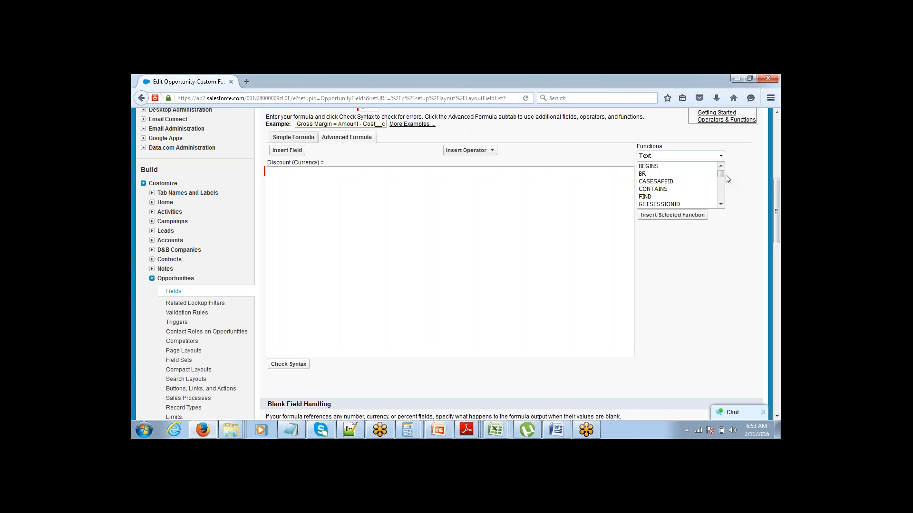
pyautogui.moveTo(720, 176); pyautogui.dragTo(721, 192)
pyautogui.scroll(-1, 720, 187)
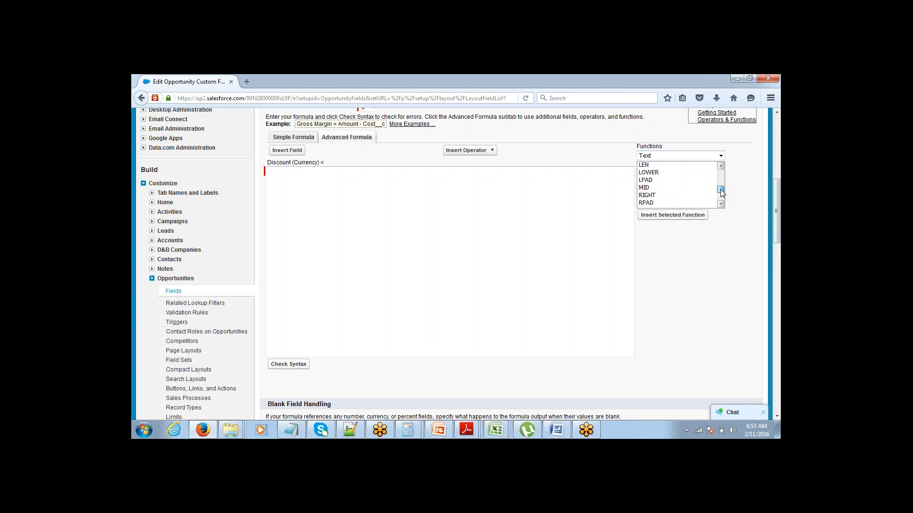
pyautogui.click(704, 157)
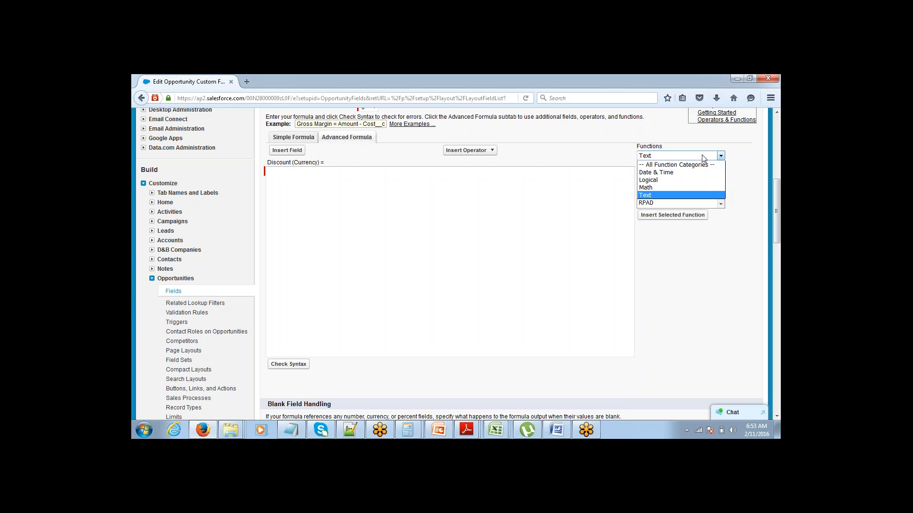
pyautogui.click(698, 188)
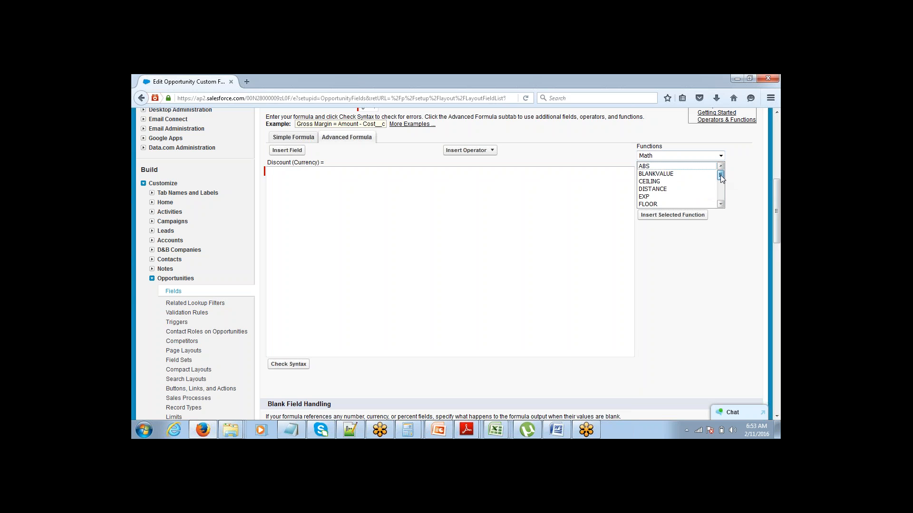
pyautogui.moveTo(721, 175)
pyautogui.mouseDown()
pyautogui.moveTo(721, 196)
pyautogui.moveTo(721, 176)
pyautogui.mouseUp()
# Insert the IF function from the Logical category into the empty Discount formula and remove its leading space.
pyautogui.click(712, 157)
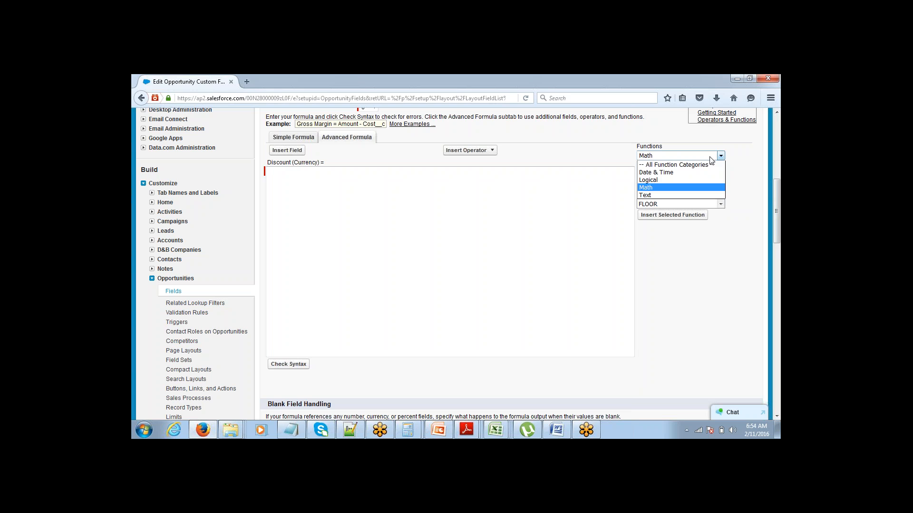
pyautogui.click(701, 181)
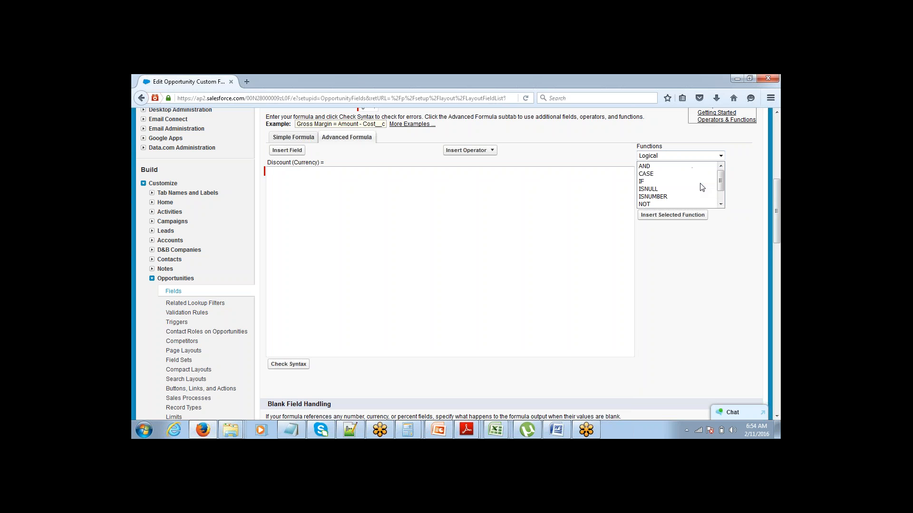
pyautogui.moveTo(720, 176)
pyautogui.mouseDown()
pyautogui.moveTo(718, 195)
pyautogui.moveTo(720, 174)
pyautogui.mouseUp()
pyautogui.click(686, 182)
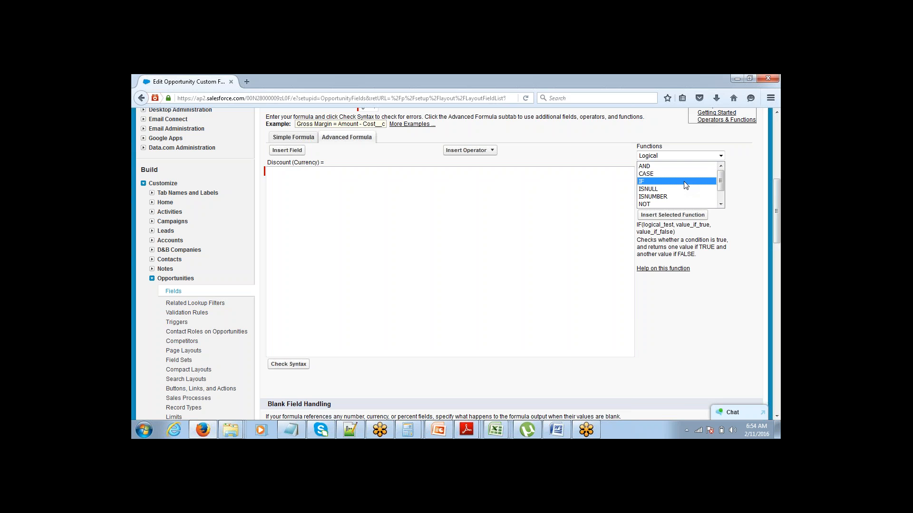
pyautogui.click(657, 216)
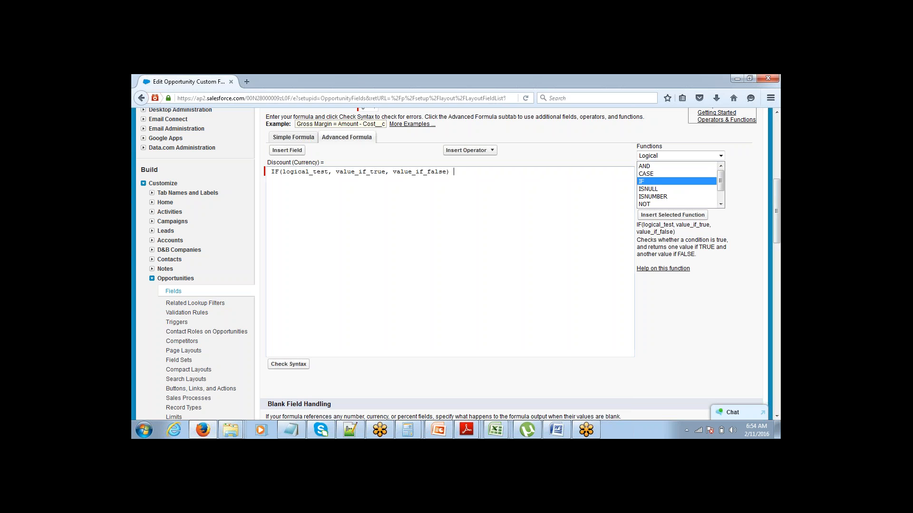
pyautogui.press('BackSpace')
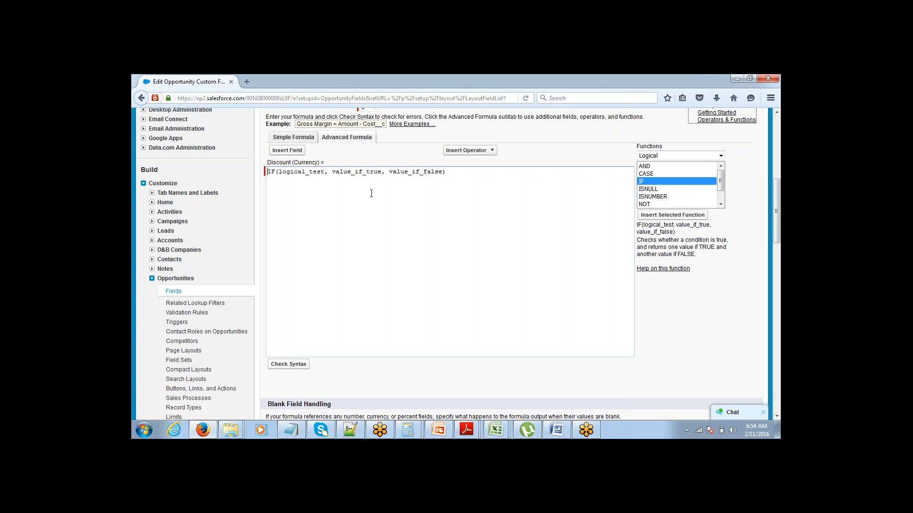
# Examine the IF function's arguments in the formula: logical_test, value_if_true and value_if_false.
pyautogui.click(372, 194)
pyautogui.press('Right')
pyautogui.press('Right')
pyautogui.press('Right')
pyautogui.hotkey('shift', 'Right')
pyautogui.hotkey('shift', 'Right')
pyautogui.hotkey('shift', 'Right')
pyautogui.hotkey('shift', 'Right')
pyautogui.hotkey('shift', 'Right')
pyautogui.hotkey('shift', 'Right')
pyautogui.hotkey('shift', 'Right')
pyautogui.hotkey('shift', 'Right')
pyautogui.hotkey('shift', 'Right')
pyautogui.hotkey('shift', 'Right')
pyautogui.hotkey('shift', 'Right')
pyautogui.hotkey('shift', 'Right')
pyautogui.hotkey('shift', 'Right')
pyautogui.hotkey('shift', 'Right')
pyautogui.hotkey('shift', 'Right')
pyautogui.hotkey('shift', 'Right')
pyautogui.hotkey('shift', 'Left')
pyautogui.hotkey('shift', 'Left')
pyautogui.hotkey('shift', 'Left')
pyautogui.hotkey('shift', 'Left')
pyautogui.press('Right')
pyautogui.hotkey('shift', 'Right')
pyautogui.hotkey('shift', 'Right')
pyautogui.hotkey('shift', 'Right')
pyautogui.hotkey('shift', 'Right')
pyautogui.hotkey('shift', 'Right')
pyautogui.hotkey('shift', 'Right')
pyautogui.hotkey('shift', 'Right')
pyautogui.hotkey('shift', 'Right')
pyautogui.hotkey('shift', 'Right')
pyautogui.hotkey('shift', 'Right')
pyautogui.hotkey('shift', 'Right')
pyautogui.hotkey('shift', 'Right')
pyautogui.hotkey('shift', 'Right')
pyautogui.press('Right')
pyautogui.hotkey('shift', 'Right')
pyautogui.hotkey('shift', 'Right')
pyautogui.hotkey('shift', 'Right')
pyautogui.hotkey('shift', 'Right')
pyautogui.hotkey('shift', 'Right')
pyautogui.hotkey('shift', 'Right')
pyautogui.hotkey('shift', 'Right')
pyautogui.hotkey('shift', 'Right')
pyautogui.hotkey('shift', 'Right')
pyautogui.hotkey('shift', 'Right')
pyautogui.hotkey('shift', 'Right')
pyautogui.hotkey('shift', 'Right')
pyautogui.hotkey('shift', 'Right')
pyautogui.hotkey('shift', 'Right')
pyautogui.press('Left')
# Replace the logical_test placeholder of the IF function with the condition Amount > 100000.
pyautogui.hotkey('shift', 'Right')
pyautogui.hotkey('shift', 'Right')
pyautogui.hotkey('shift', 'Right')
pyautogui.hotkey('shift', 'Right')
pyautogui.hotkey('shift', 'Right')
pyautogui.hotkey('shift', 'Right')
pyautogui.hotkey('shift', 'Right')
pyautogui.hotkey('shift', 'Right')
pyautogui.hotkey('shift', 'Right')
pyautogui.hotkey('shift', 'Right')
pyautogui.hotkey('shift', 'Right')
pyautogui.hotkey('shift', 'Right')
pyautogui.hotkey('shift', 'Right')
pyautogui.hotkey('shift', 'Right')
pyautogui.hotkey('shift', 'Left')
pyautogui.hotkey('shift', 'Left')
pyautogui.write('AMount >')
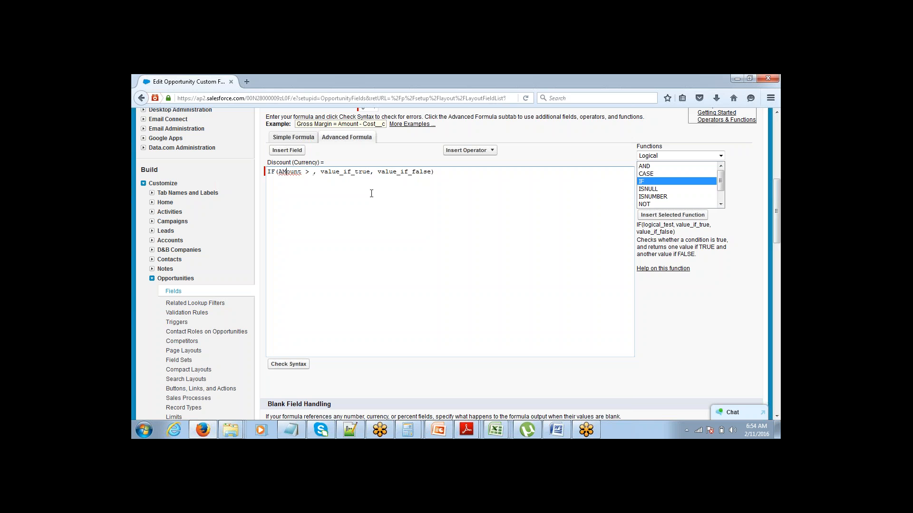
pyautogui.hotkey('shift', 'Left')
pyautogui.write('m')
pyautogui.press('Right')
pyautogui.press('Right')
pyautogui.write('100')
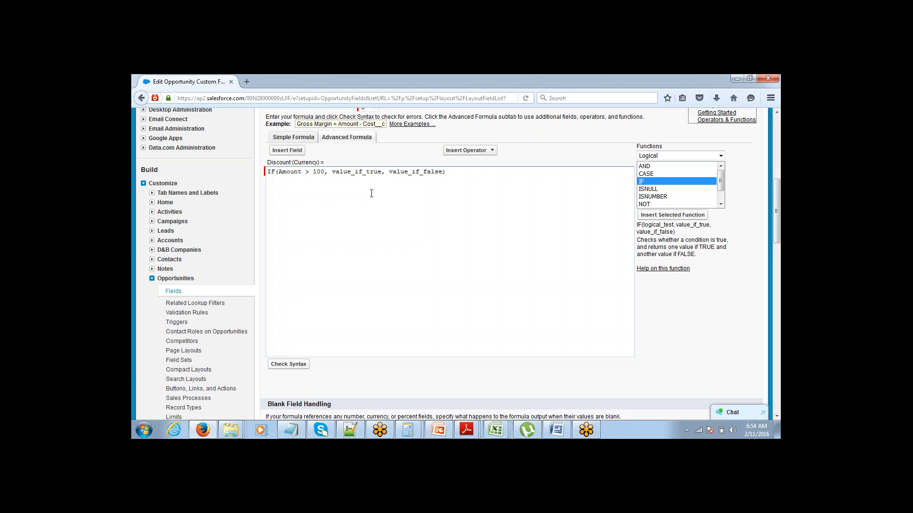
pyautogui.write('000')
pyautogui.press('Right')
pyautogui.hotkey('shift', 'Left')
pyautogui.hotkey('shift', 'Left')
pyautogui.hotkey('shift', 'Left')
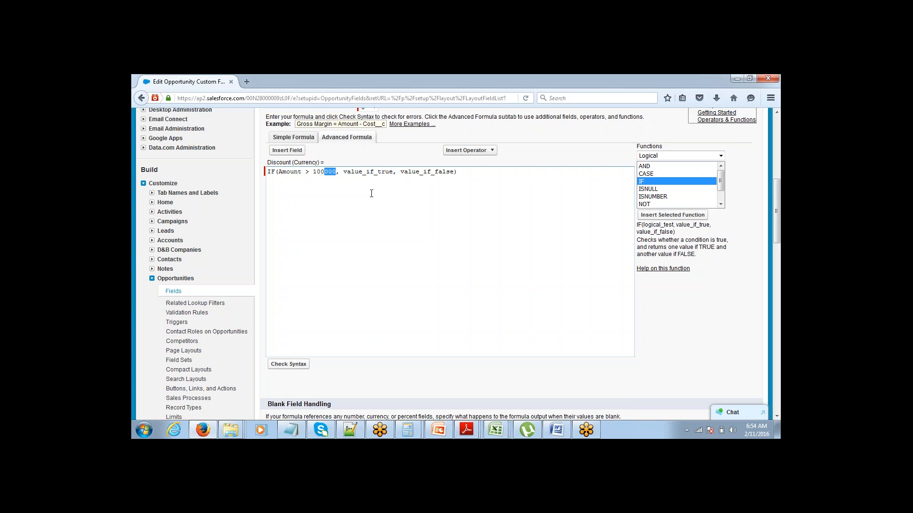
# Replace the value_if_true placeholder of the IF function with AMount * 0.2.
pyautogui.press('Right')
pyautogui.press('Right')
pyautogui.hotkey('shift', 'Right')
pyautogui.hotkey('shift', 'Right')
pyautogui.hotkey('shift', 'Right')
pyautogui.hotkey('shift', 'Right')
pyautogui.hotkey('shift', 'Right')
pyautogui.hotkey('shift', 'Right')
pyautogui.hotkey('shift', 'Right')
pyautogui.hotkey('shift', 'Right')
pyautogui.hotkey('shift', 'Right')
pyautogui.hotkey('shift', 'Right')
pyautogui.hotkey('shift', 'Right')
pyautogui.hotkey('shift', 'Right')
pyautogui.hotkey('shift', 'Right')
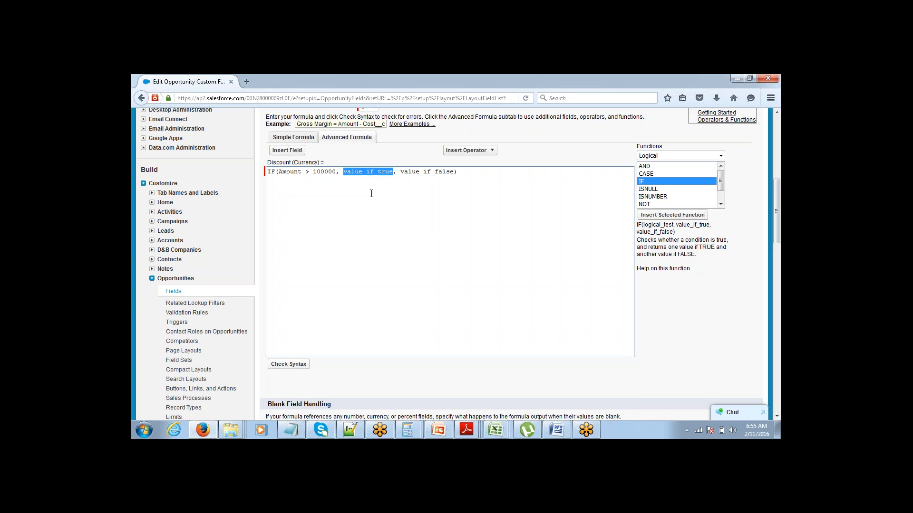
pyautogui.write('AMount ')
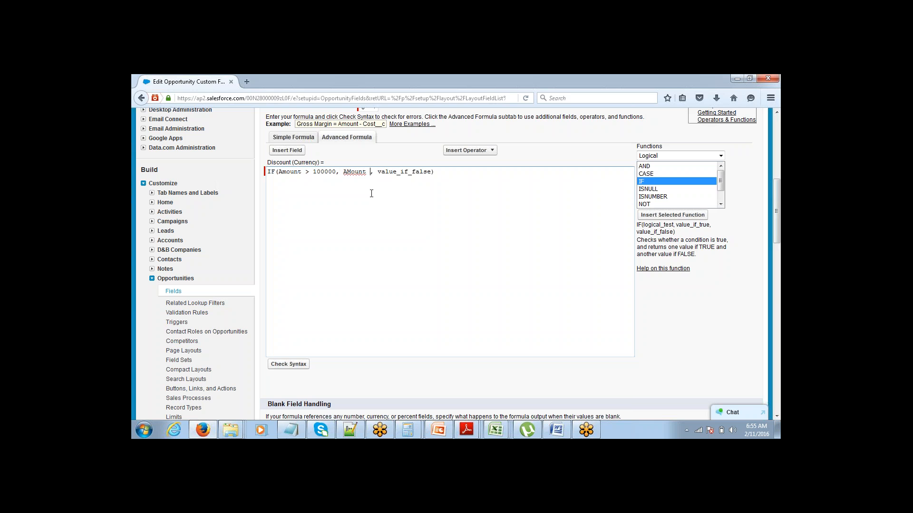
pyautogui.write('* 0.2')
# Replace the value_if_false placeholder of the IF function with AMount*0.1.
pyautogui.hotkey('ctrl', 'shift', 'Right')
pyautogui.hotkey('shift', 'Right')
pyautogui.hotkey('shift', 'Right')
pyautogui.hotkey('shift', 'Right')
pyautogui.hotkey('shift', 'Right')
pyautogui.hotkey('shift', 'Right')
pyautogui.hotkey('shift', 'Right')
pyautogui.hotkey('shift', 'Right')
pyautogui.hotkey('shift', 'Right')
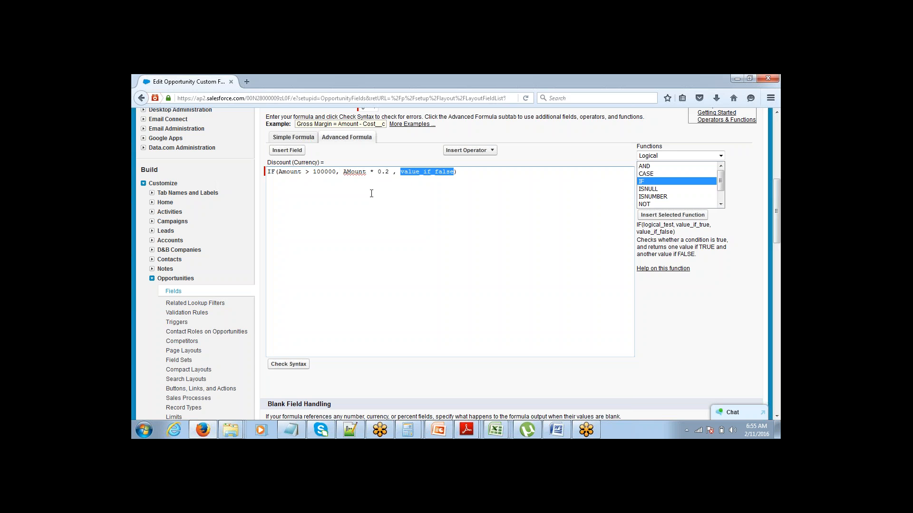
pyautogui.write('AMount*0.1')
# Examine the IF formula part by part: the condition Amount > 100000, the true value AMount * 0.2 and the false value AMount*0.1.
pyautogui.hotkey('ctrl', 'shift', 'Right')
pyautogui.hotkey('shift', 'Left')
pyautogui.press('Right')
pyautogui.hotkey('ctrl', 'shift', 'Right')
pyautogui.hotkey('ctrl', 'shift', 'Right')
pyautogui.hotkey('ctrl', 'shift', 'Right')
pyautogui.hotkey('shift', 'Left')
pyautogui.hotkey('shift', 'Left')
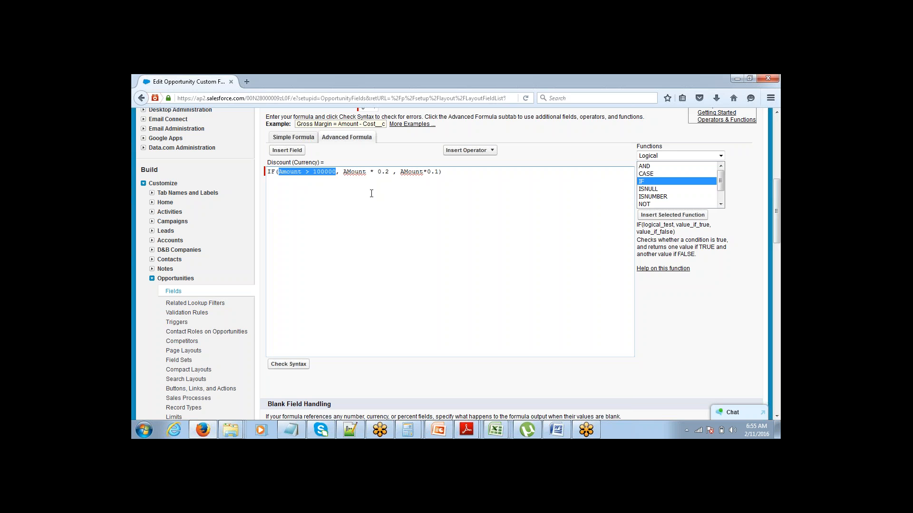
pyautogui.press('Right')
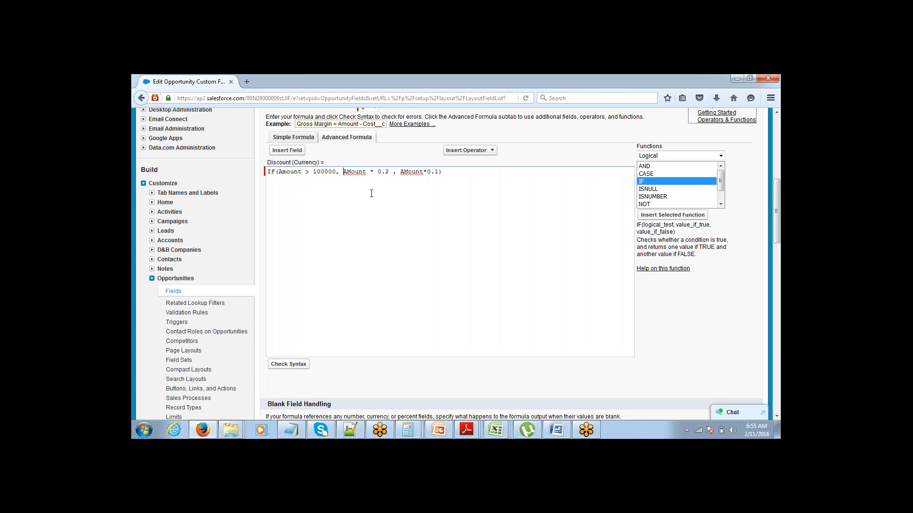
pyautogui.hotkey('ctrl', 'shift', 'Right')
pyautogui.hotkey('ctrl', 'shift', 'Right')
pyautogui.hotkey('shift', 'Right')
pyautogui.hotkey('shift', 'Right')
pyautogui.hotkey('shift', 'Right')
pyautogui.press('Left')
pyautogui.hotkey('ctrl', 'shift', 'Left')
pyautogui.hotkey('ctrl', 'shift', 'Left')
pyautogui.hotkey('ctrl', 'shift', 'Left')
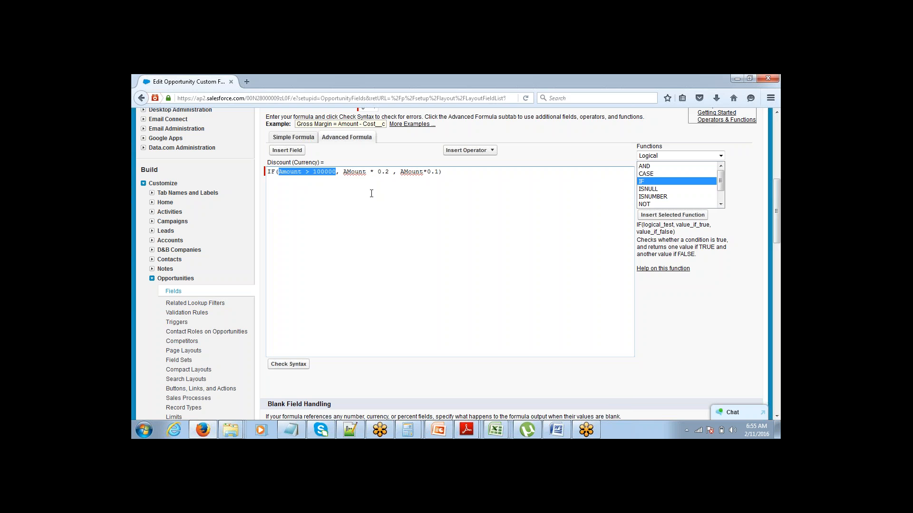
pyautogui.press('Right')
pyautogui.hotkey('ctrl', 'shift', 'Right')
pyautogui.hotkey('shift', 'Right')
pyautogui.hotkey('shift', 'Right')
pyautogui.hotkey('shift', 'Right')
pyautogui.hotkey('shift', 'Right')
pyautogui.hotkey('shift', 'Right')
pyautogui.hotkey('shift', 'Right')
pyautogui.hotkey('shift', 'Right')
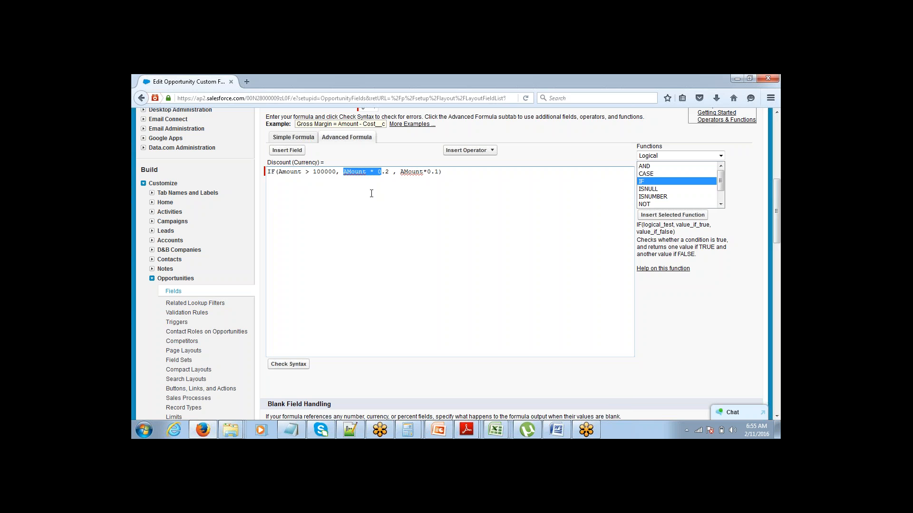
pyautogui.press('Left')
pyautogui.hotkey('shift', 'Right')
pyautogui.hotkey('shift', 'Right')
pyautogui.hotkey('shift', 'Right')
pyautogui.hotkey('shift', 'Right')
pyautogui.hotkey('shift', 'Right')
pyautogui.hotkey('shift', 'Right')
pyautogui.hotkey('shift', 'Right')
pyautogui.hotkey('shift', 'Right')
pyautogui.hotkey('shift', 'Right')
pyautogui.hotkey('shift', 'Right')
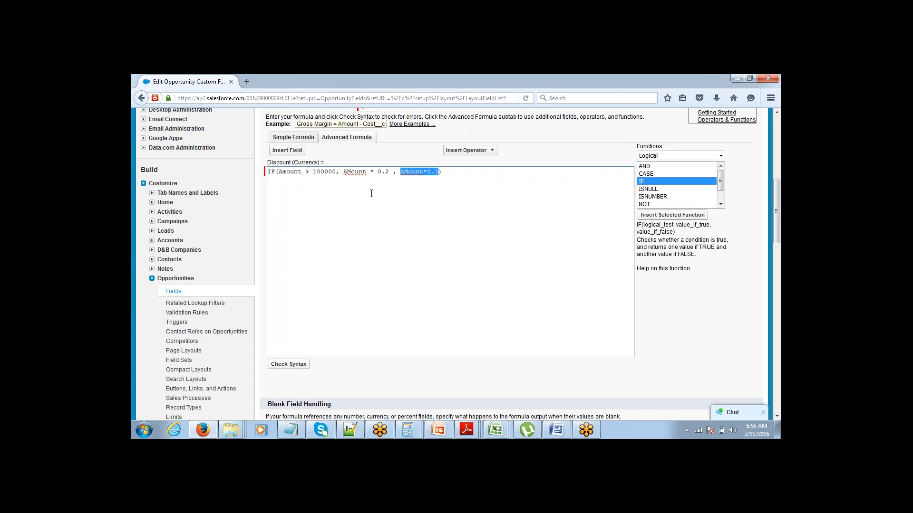
# Replace the outer IF function's false value AMount*0.1 with a nested IF function template.
pyautogui.press('Left')
pyautogui.hotkey('shift', 'Left')
pyautogui.hotkey('shift', 'Left')
pyautogui.hotkey('shift', 'Left')
pyautogui.hotkey('shift', 'Left')
pyautogui.hotkey('shift', 'Left')
pyautogui.hotkey('shift', 'Left')
pyautogui.hotkey('shift', 'Left')
pyautogui.hotkey('shift', 'Left')
pyautogui.hotkey('shift', 'Left')
pyautogui.hotkey('shift', 'Left')
pyautogui.hotkey('shift', 'Left')
pyautogui.hotkey('shift', 'Left')
pyautogui.press('End')
pyautogui.hotkey('shift', 'Left')
pyautogui.hotkey('shift', 'Left')
pyautogui.hotkey('shift', 'Left')
pyautogui.hotkey('shift', 'Left')
pyautogui.hotkey('shift', 'Left')
pyautogui.hotkey('shift', 'Left')
pyautogui.hotkey('shift', 'Left')
pyautogui.hotkey('shift', 'Left')
pyautogui.hotkey('shift', 'Left')
pyautogui.hotkey('shift', 'Left')
pyautogui.click(372, 194)
pyautogui.hotkey('shift', 'Left')
pyautogui.hotkey('shift', 'Left')
pyautogui.hotkey('shift', 'Left')
pyautogui.hotkey('shift', 'Left')
pyautogui.hotkey('shift', 'Left')
pyautogui.hotkey('shift', 'Left')
pyautogui.hotkey('shift', 'Left')
pyautogui.hotkey('shift', 'Left')
pyautogui.hotkey('shift', 'Left')
pyautogui.hotkey('shift', 'Left')
pyautogui.click(657, 215)
pyautogui.click(588, 171)
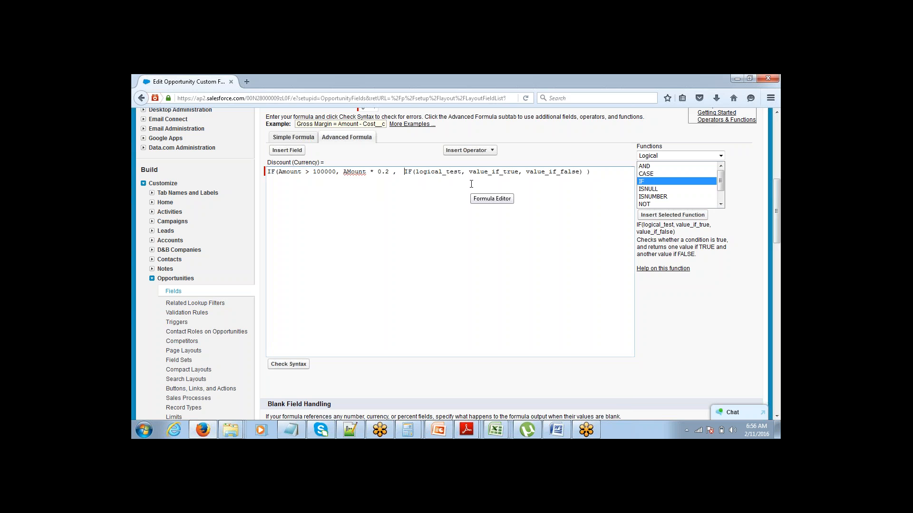
# Examine the whole nested IF function that serves as the outer IF function's false value.
pyautogui.press('Left')
pyautogui.press('Left')
pyautogui.press('Left')
pyautogui.hotkey('shift', 'Right')
pyautogui.hotkey('shift', 'Right')
pyautogui.hotkey('shift', 'Right')
pyautogui.hotkey('shift', 'Right')
pyautogui.hotkey('shift', 'Right')
pyautogui.hotkey('shift', 'Right')
pyautogui.hotkey('shift', 'Right')
pyautogui.hotkey('shift', 'Right')
pyautogui.hotkey('shift', 'Right')
pyautogui.hotkey('shift', 'Right')
pyautogui.hotkey('shift', 'Right')
pyautogui.hotkey('shift', 'Right')
pyautogui.hotkey('shift', 'Right')
pyautogui.hotkey('shift', 'Right')
pyautogui.hotkey('shift', 'Right')
pyautogui.hotkey('shift', 'Right')
pyautogui.hotkey('shift', 'Right')
pyautogui.hotkey('shift', 'Right')
pyautogui.hotkey('shift', 'Right')
pyautogui.hotkey('shift', 'Right')
pyautogui.hotkey('shift', 'Right')
pyautogui.hotkey('shift', 'Right')
pyautogui.hotkey('shift', 'Right')
pyautogui.hotkey('shift', 'Right')
pyautogui.hotkey('shift', 'Right')
pyautogui.hotkey('shift', 'Right')
pyautogui.hotkey('shift', 'Right')
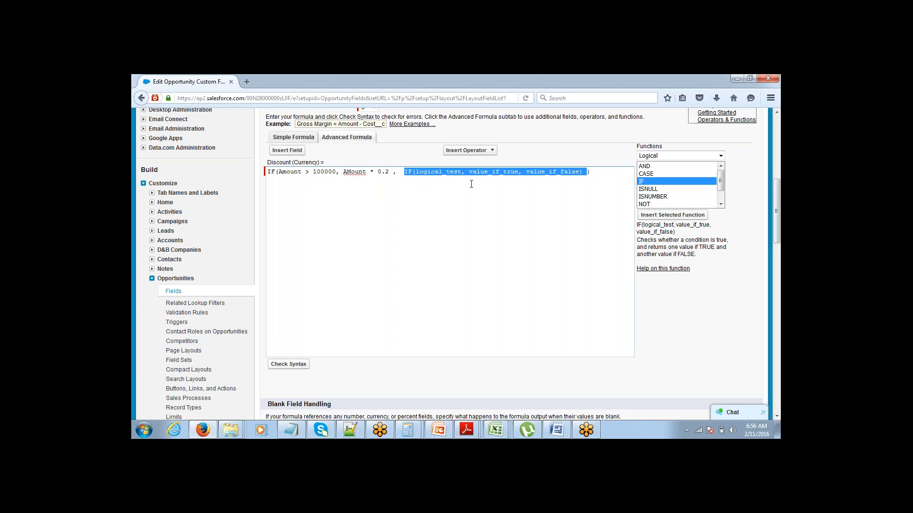
# Replace the logical_test placeholder of the nested IF function with the condition Amount > 50000.
pyautogui.press('Left')
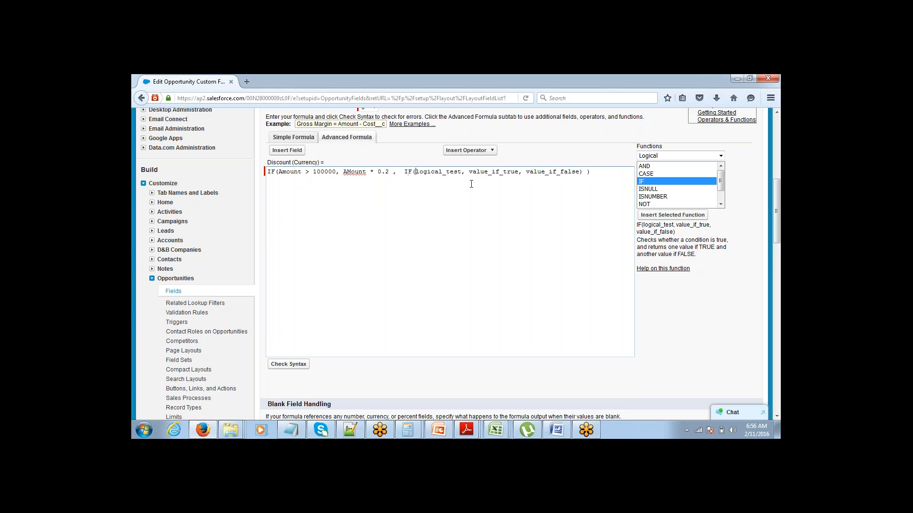
pyautogui.hotkey('shift', 'Right')
pyautogui.hotkey('shift', 'Right')
pyautogui.hotkey('shift', 'Right')
pyautogui.hotkey('shift', 'Right')
pyautogui.hotkey('shift', 'Right')
pyautogui.hotkey('shift', 'Right')
pyautogui.hotkey('shift', 'Right')
pyautogui.hotkey('shift', 'Right')
pyautogui.hotkey('shift', 'Right')
pyautogui.hotkey('shift', 'Right')
pyautogui.hotkey('shift', 'Right')
pyautogui.hotkey('shift', 'Right')
pyautogui.write('AMount')
pyautogui.press('BackSpace')
pyautogui.write('mount > 50000')
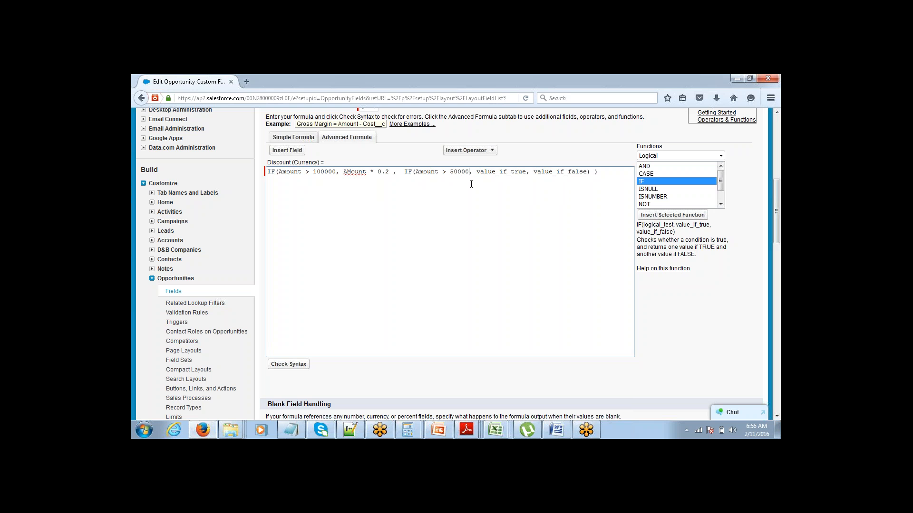
# Replace the value_if_true placeholder of the nested IF function with Amount * 0.15.
pyautogui.hotkey('shift', 'Right')
pyautogui.hotkey('shift', 'Right')
pyautogui.hotkey('shift', 'Right')
pyautogui.hotkey('shift', 'Right')
pyautogui.hotkey('shift', 'Right')
pyautogui.hotkey('shift', 'Right')
pyautogui.hotkey('shift', 'Right')
pyautogui.hotkey('shift', 'Right')
pyautogui.hotkey('shift', 'Right')
pyautogui.hotkey('shift', 'Right')
pyautogui.hotkey('shift', 'Right')
pyautogui.hotkey('shift', 'Right')
pyautogui.hotkey('shift', 'Right')
pyautogui.hotkey('shift', 'Right')
pyautogui.hotkey('shift', 'Right')
pyautogui.hotkey('shift', 'Left')
pyautogui.hotkey('shift', 'Left')
pyautogui.write('AM')
pyautogui.press('BackSpace')
pyautogui.write('mount * 0.15')
# Replace the value_if_false placeholder of the nested IF function with Amount * 0.1.
pyautogui.press('Right')
pyautogui.press('Right')
pyautogui.hotkey('shift', 'Right')
pyautogui.hotkey('shift', 'Right')
pyautogui.hotkey('shift', 'Right')
pyautogui.hotkey('shift', 'Right')
pyautogui.hotkey('shift', 'Right')
pyautogui.hotkey('shift', 'Right')
pyautogui.hotkey('shift', 'Right')
pyautogui.hotkey('shift', 'Right')
pyautogui.hotkey('shift', 'Right')
pyautogui.hotkey('shift', 'Right')
pyautogui.hotkey('shift', 'Right')
pyautogui.hotkey('shift', 'Right')
pyautogui.hotkey('shift', 'Right')
pyautogui.hotkey('shift', 'Right')
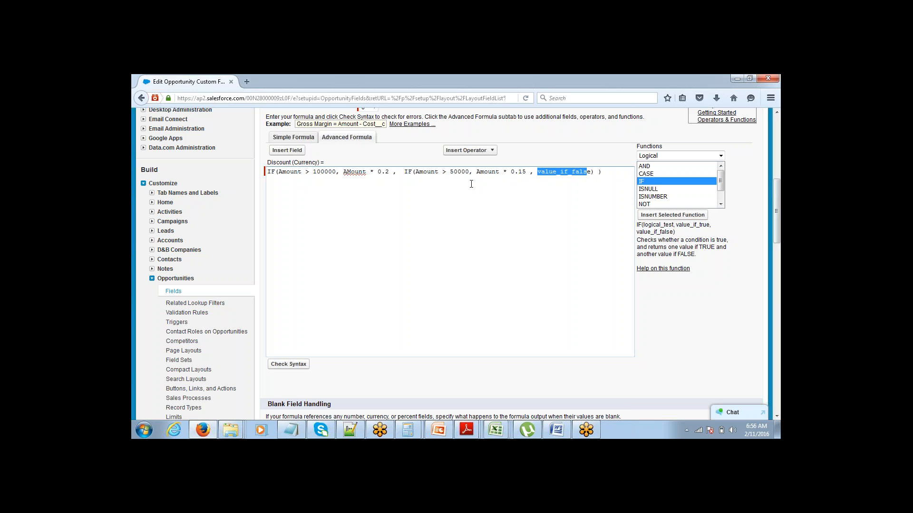
pyautogui.write('Amount * 0.1')
pyautogui.press('BackSpace')
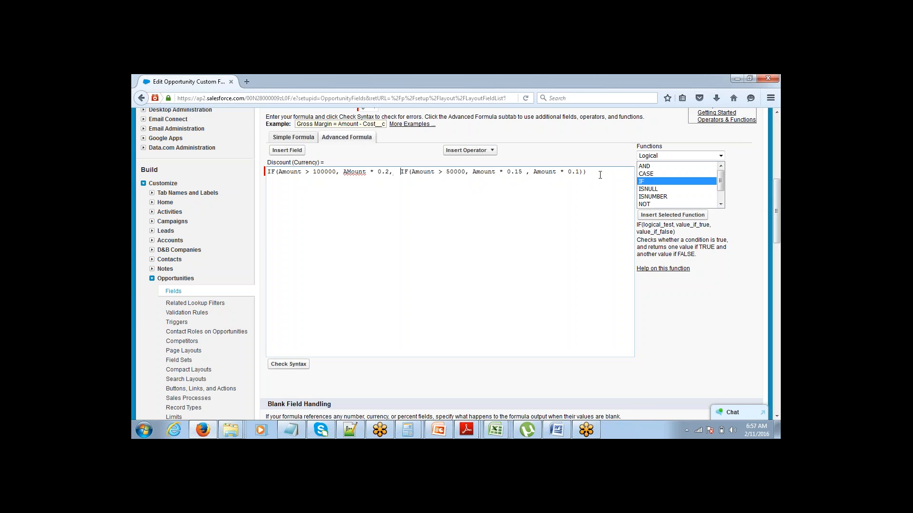
# Remove the extra spaces before the nested IF function and check the syntax of the Discount formula.
pyautogui.press('BackSpace')
pyautogui.press('BackSpace')
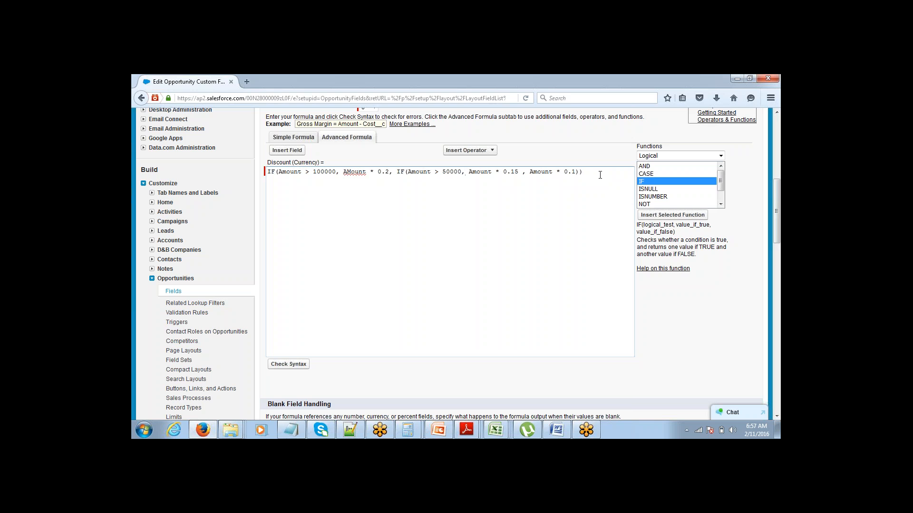
pyautogui.click(295, 365)
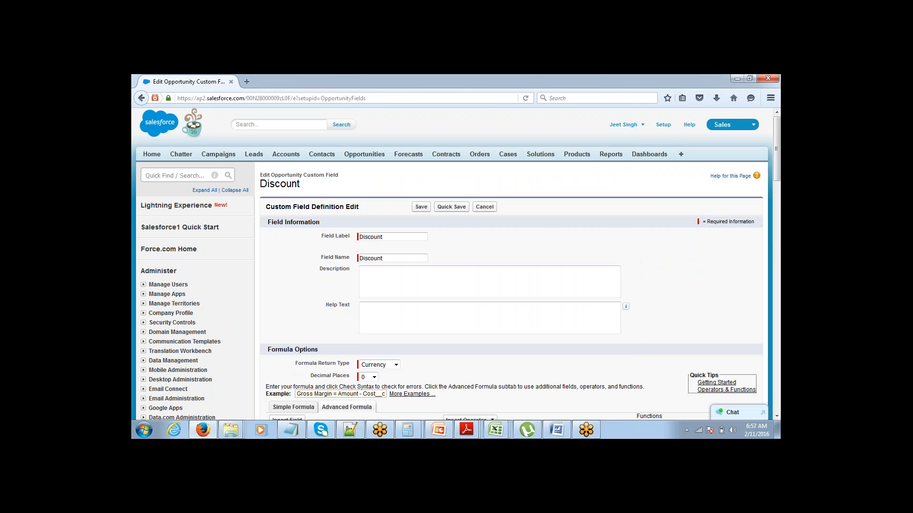
pyautogui.scroll(-10, 755, 213)
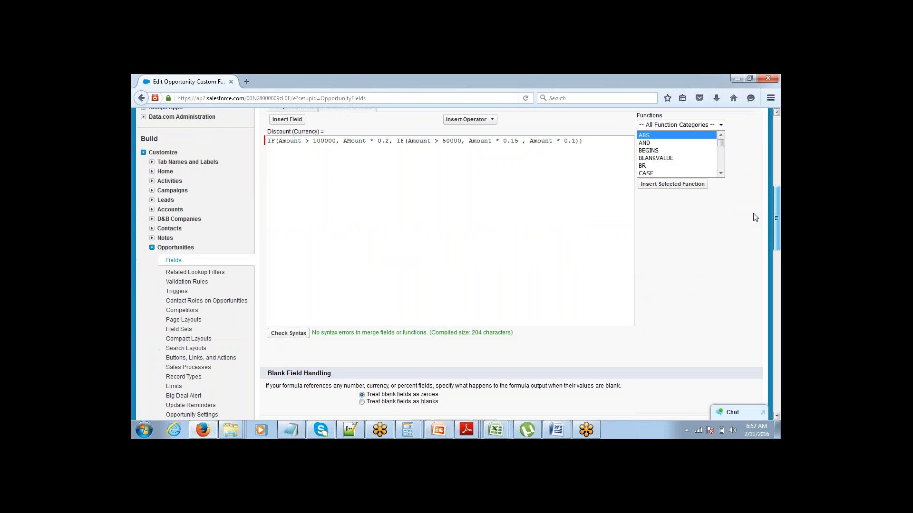
pyautogui.scroll(1, 754, 212)
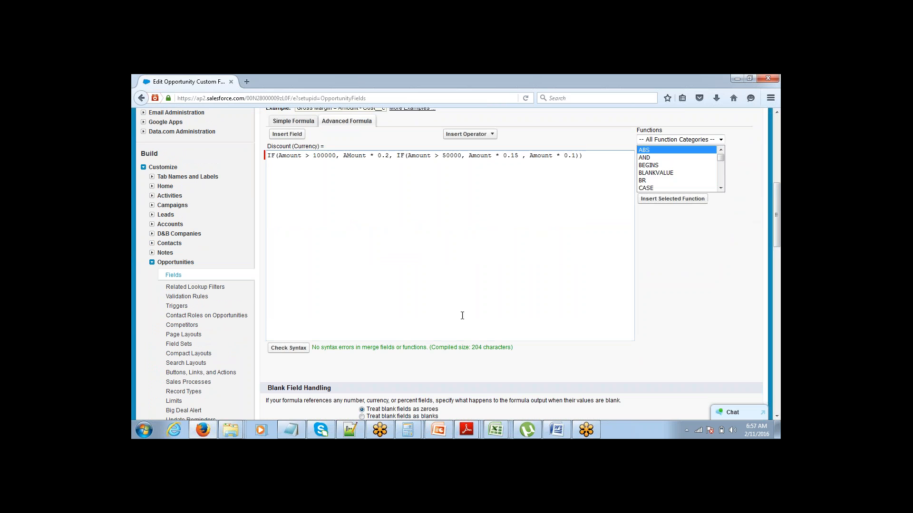
pyautogui.moveTo(312, 348); pyautogui.dragTo(372, 350)
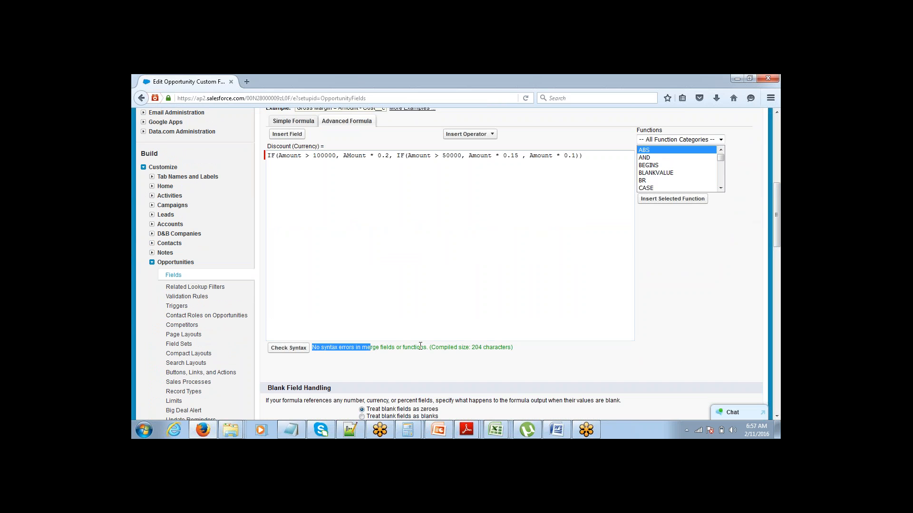
# Save the edited Discount custom field definition.
pyautogui.click(778, 140)
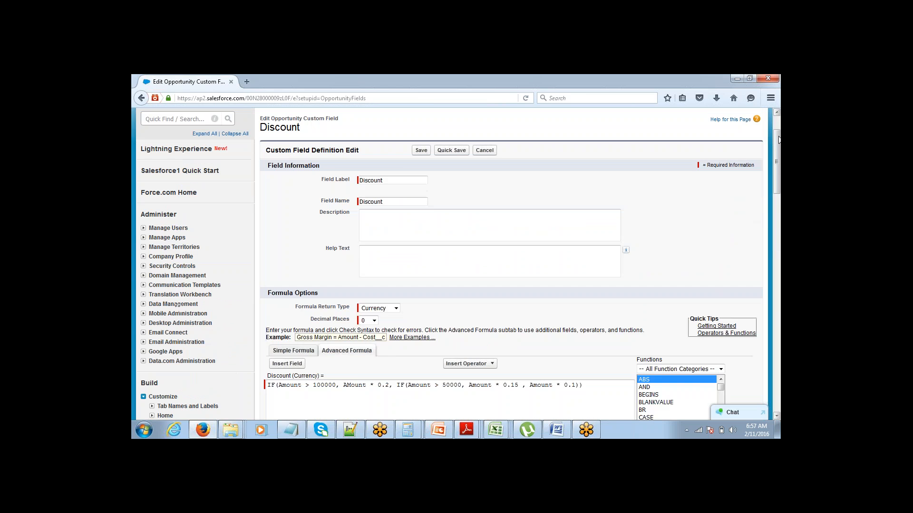
pyautogui.moveTo(778, 140); pyautogui.dragTo(776, 126)
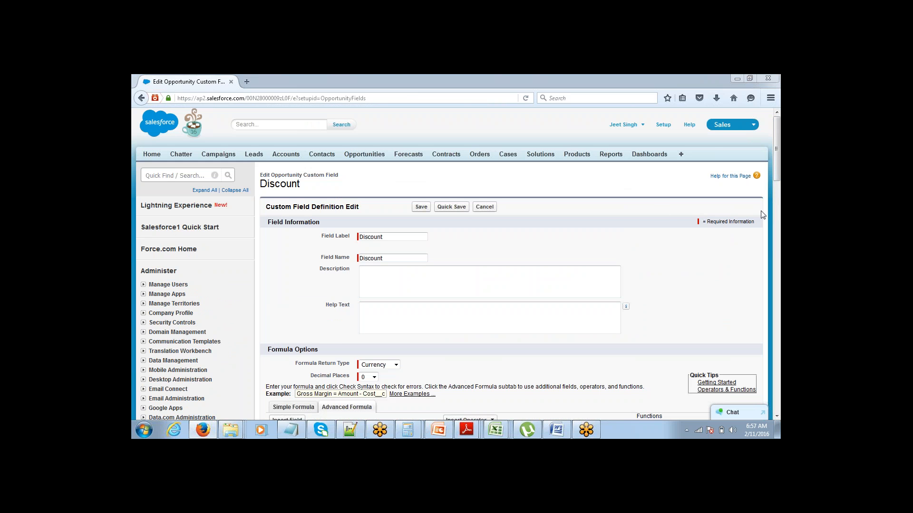
pyautogui.click(420, 208)
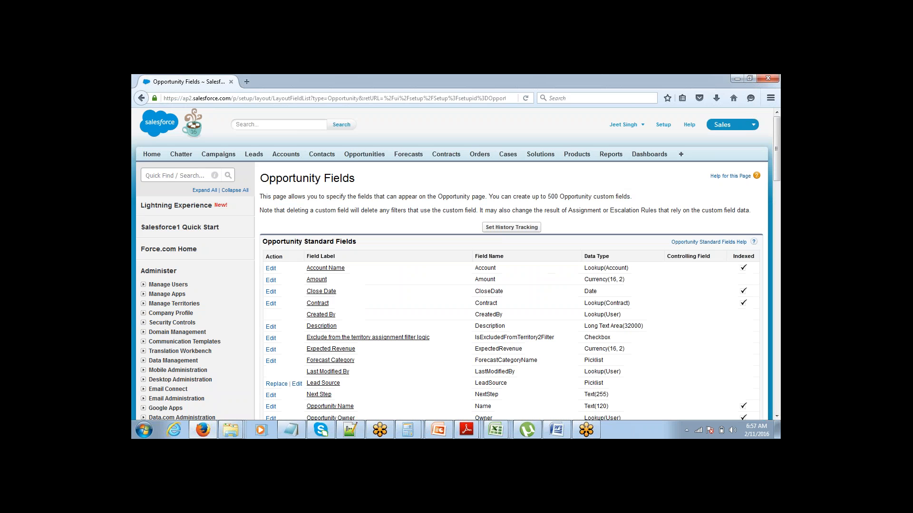
# Open the Edge Laptops Opportunity record and compare its Amount with its calculated Discount.
pyautogui.click(358, 156)
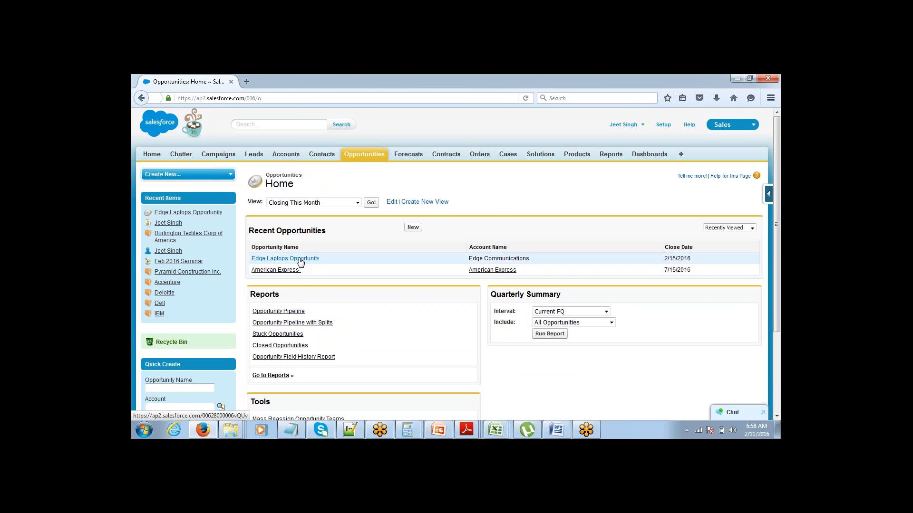
pyautogui.click(300, 260)
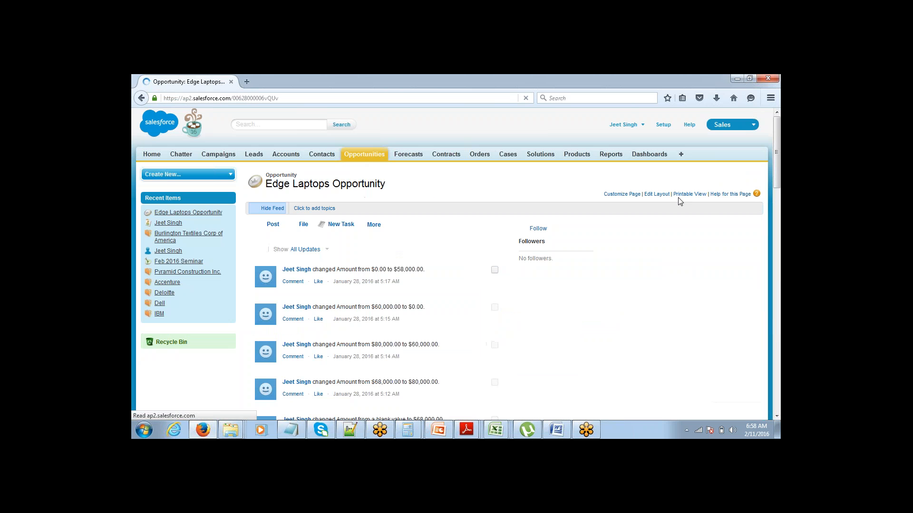
pyautogui.scroll(-10, 768, 170)
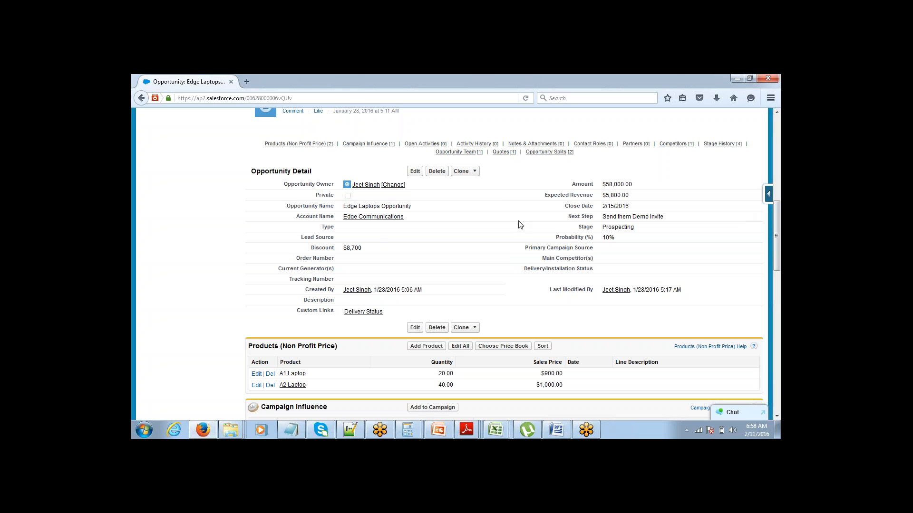
pyautogui.moveTo(603, 185); pyautogui.dragTo(633, 184)
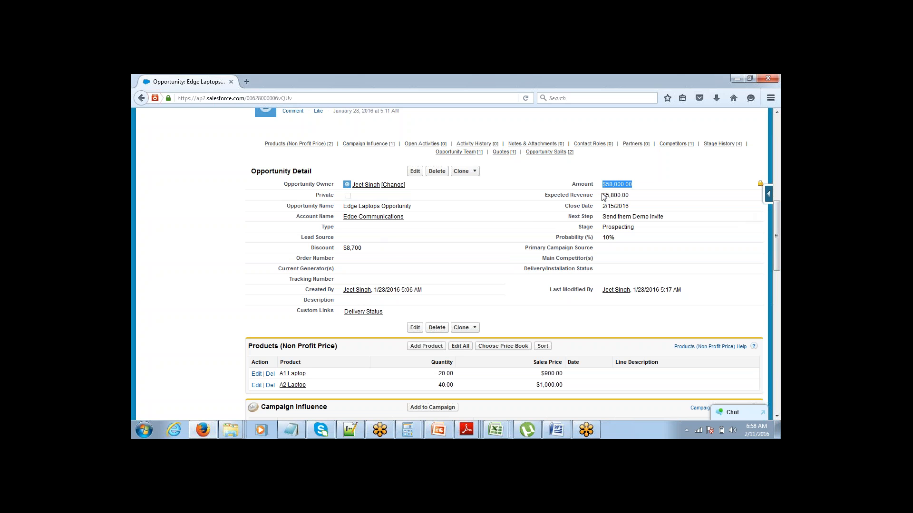
pyautogui.click(346, 253)
pyautogui.moveTo(344, 249); pyautogui.dragTo(362, 251)
pyautogui.click(412, 173)
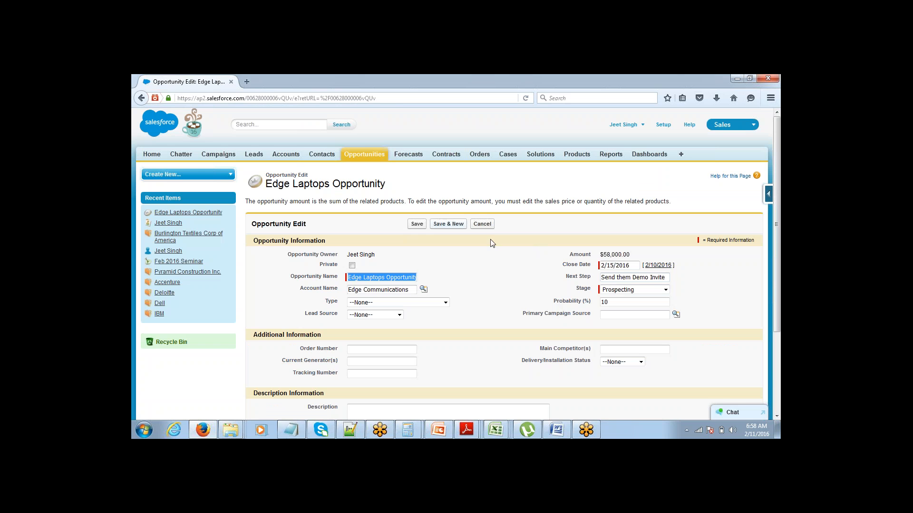
pyautogui.click(483, 225)
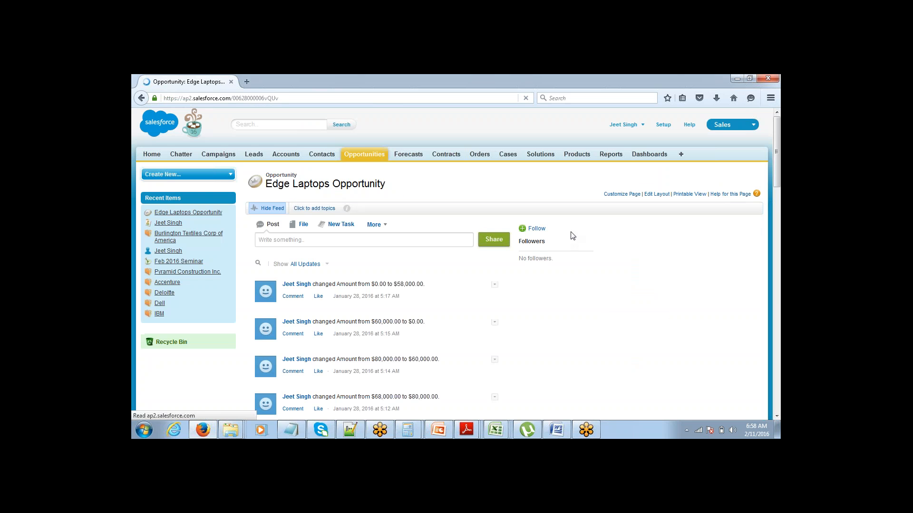
pyautogui.scroll(-15, 740, 263)
pyautogui.scroll(15, 740, 263)
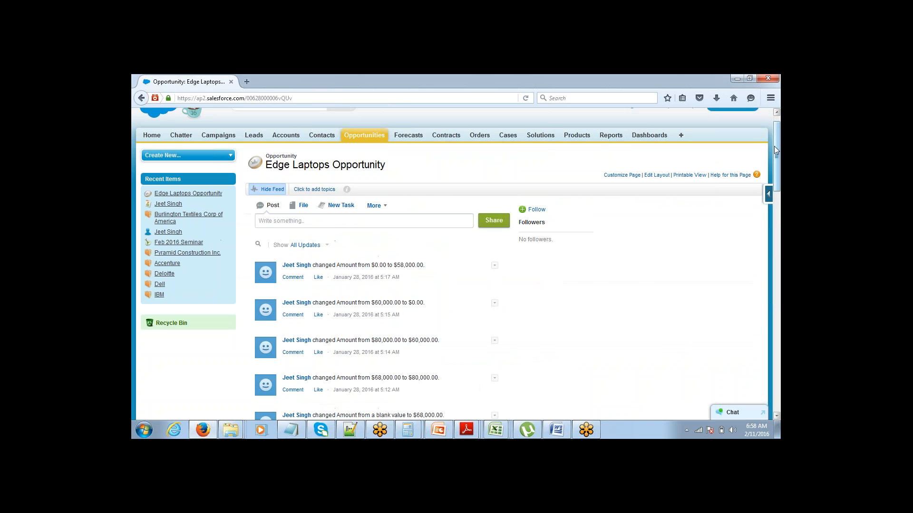
pyautogui.scroll(1, 774, 147)
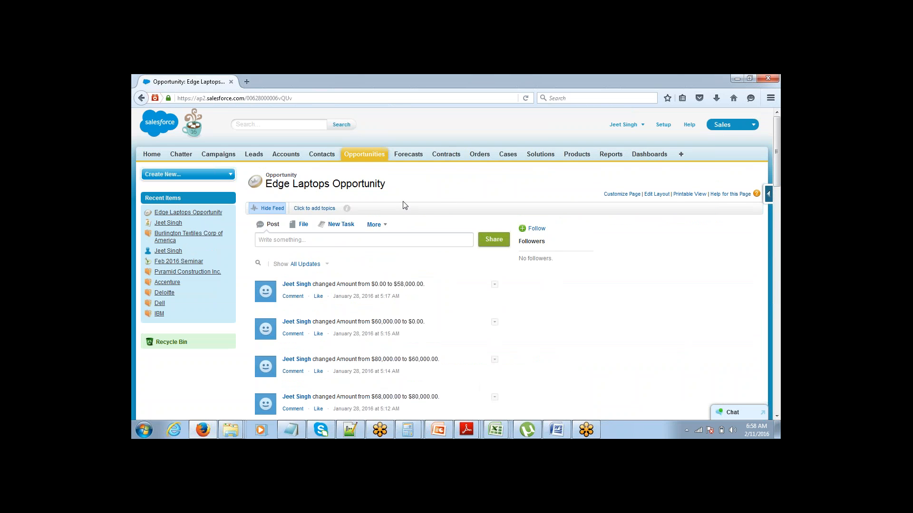
# Select both A1 Laptop and A2 Laptop as additional products for the Edge Laptops Opportunity.
pyautogui.scroll(-5, 742, 242)
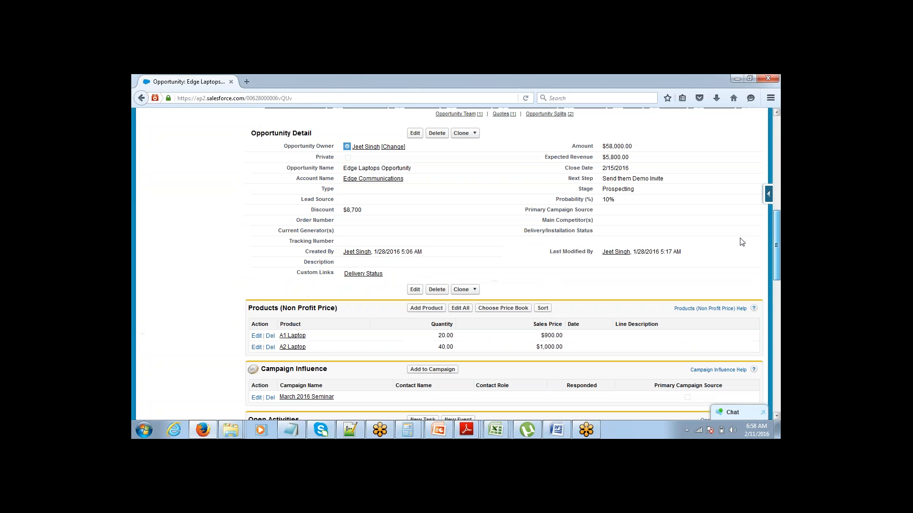
pyautogui.scroll(-4, 742, 242)
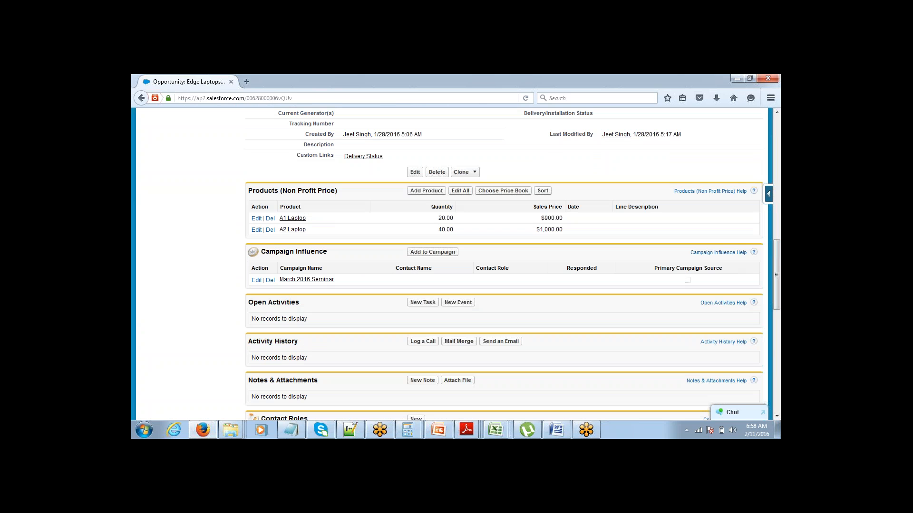
pyautogui.click(409, 191)
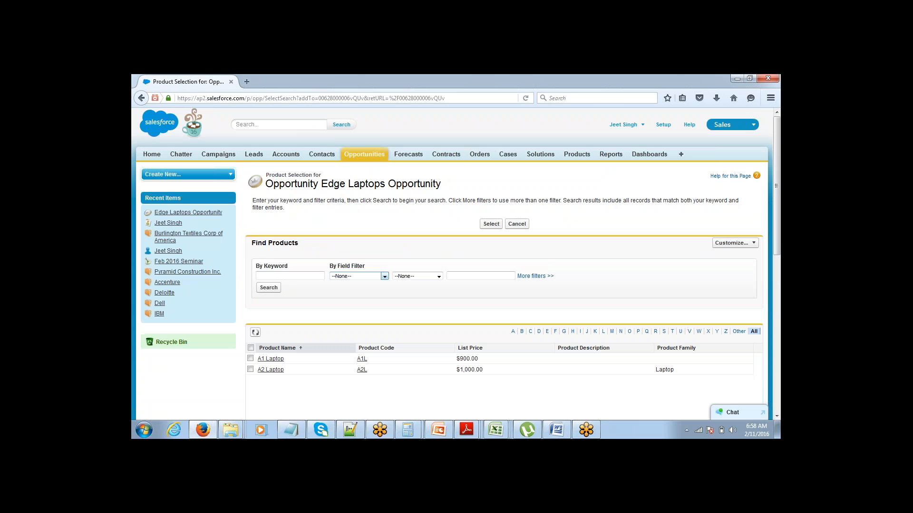
pyautogui.click(251, 348)
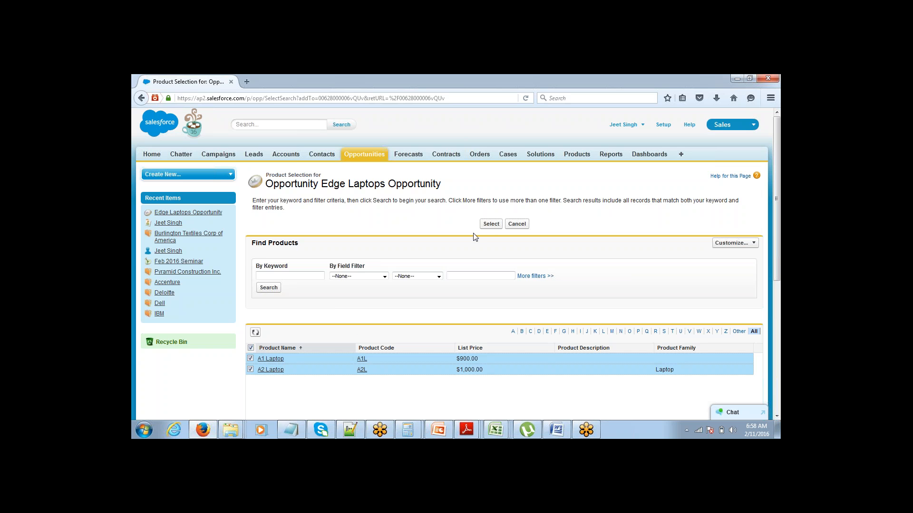
pyautogui.click(491, 224)
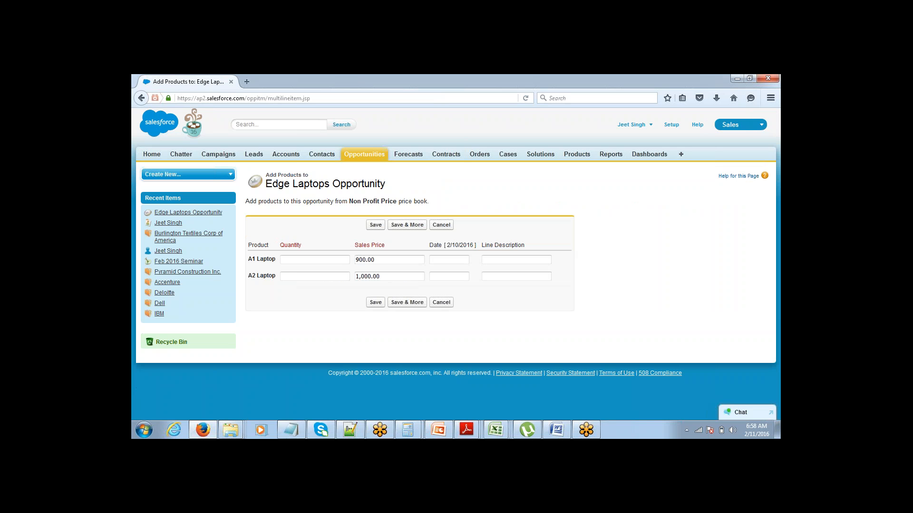
# Set the A1 Laptop line to a quantity of 40 and the date 2/11/2016.
pyautogui.write('4')
pyautogui.press('Tab')
pyautogui.hotkey('shift', 'Tab')
pyautogui.write('40')
pyautogui.press('Tab')
pyautogui.press('Tab')
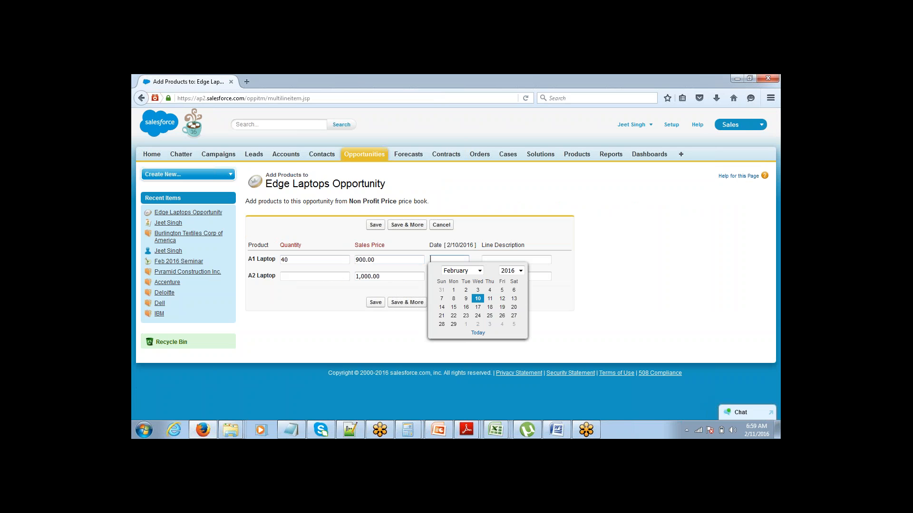
pyautogui.click(492, 300)
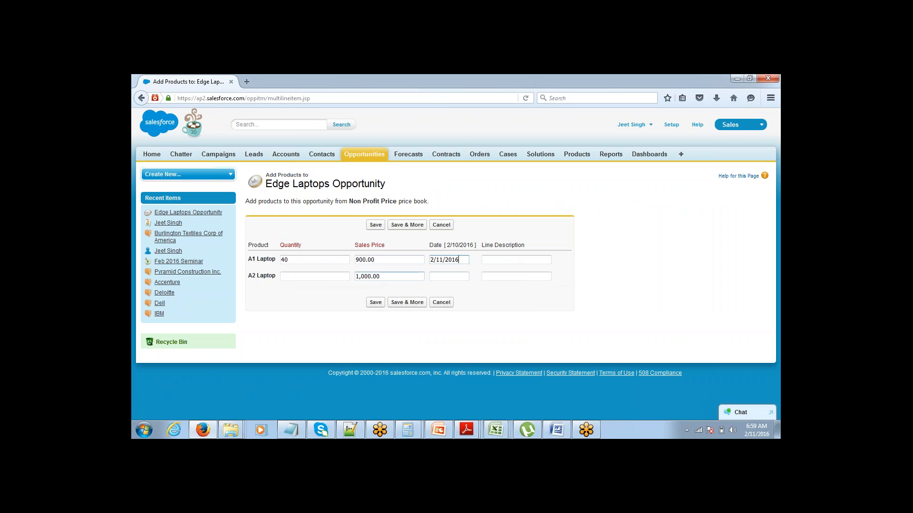
# Set the A2 Laptop line to a quantity of 60 and the date 2/11/2016, and save the added products.
pyautogui.click(307, 275)
pyautogui.write('60')
pyautogui.press('Tab')
pyautogui.click(448, 276)
pyautogui.click(491, 316)
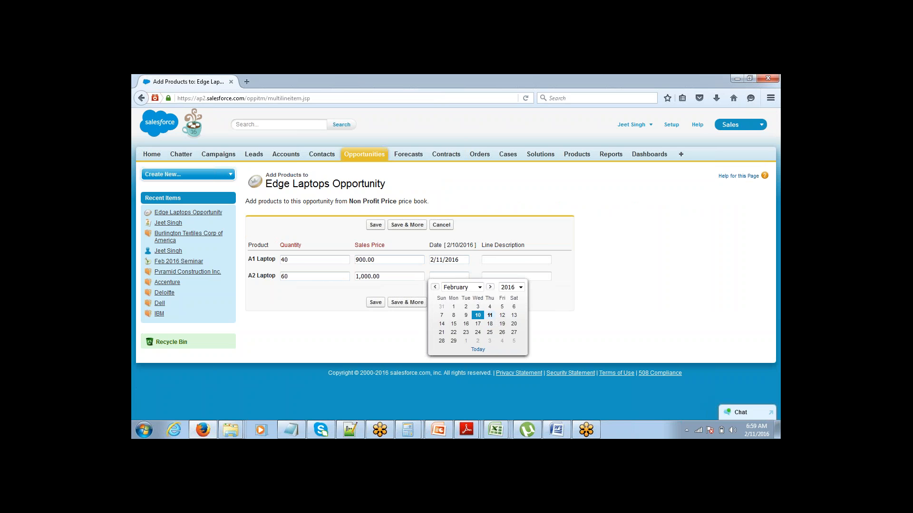
pyautogui.click(376, 225)
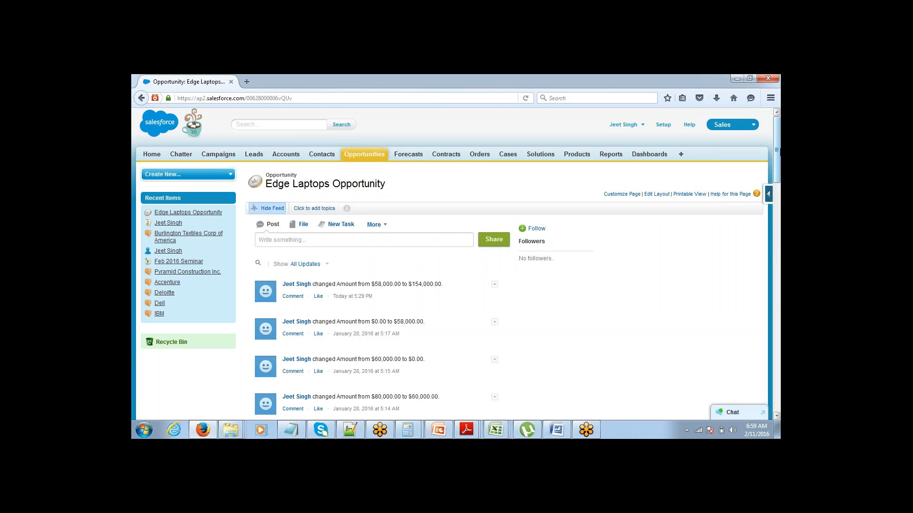
# Check the recalculated Discount against the new Amount in the opportunity's details.
pyautogui.scroll(-5, 763, 213)
pyautogui.scroll(-2, 598, 276)
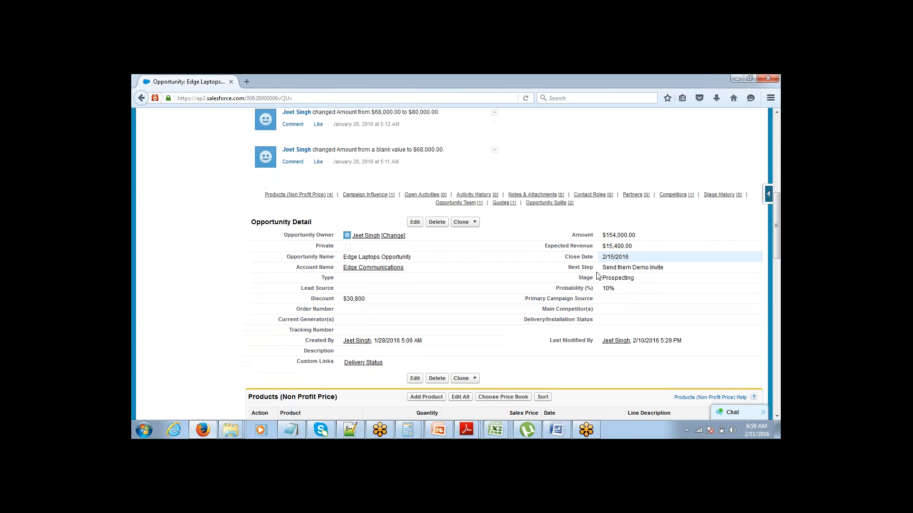
pyautogui.moveTo(602, 235); pyautogui.dragTo(639, 236)
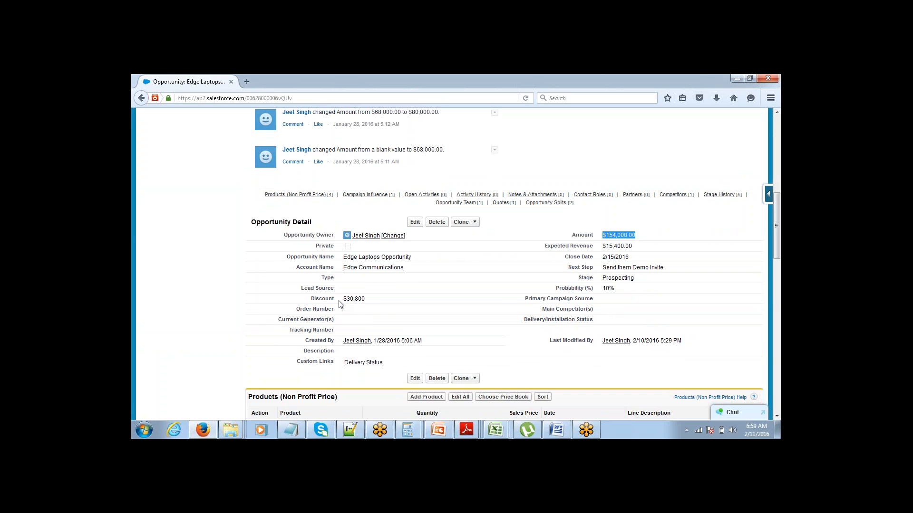
pyautogui.moveTo(342, 300); pyautogui.dragTo(365, 299)
pyautogui.moveTo(602, 236); pyautogui.dragTo(638, 242)
# Switch to Notepad to review the written discount rules, and return to the opportunity in Firefox.
pyautogui.click(298, 430)
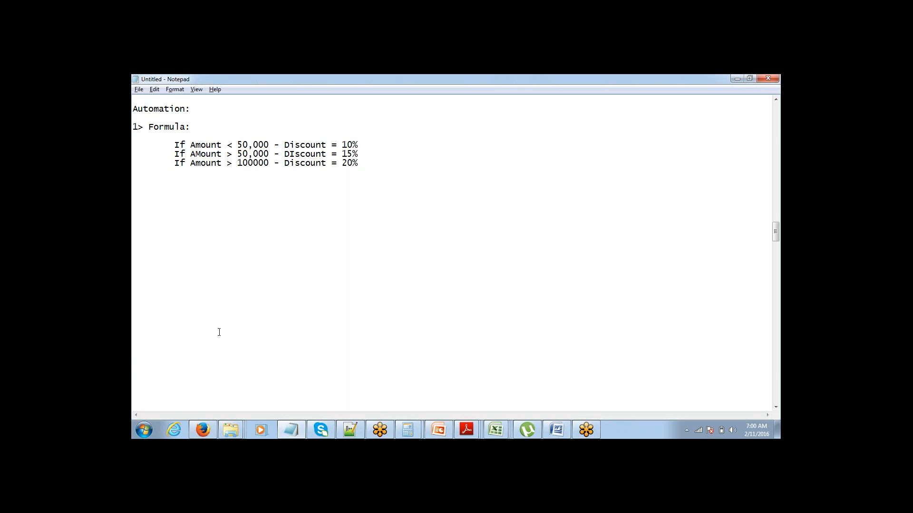
pyautogui.moveTo(203, 431)
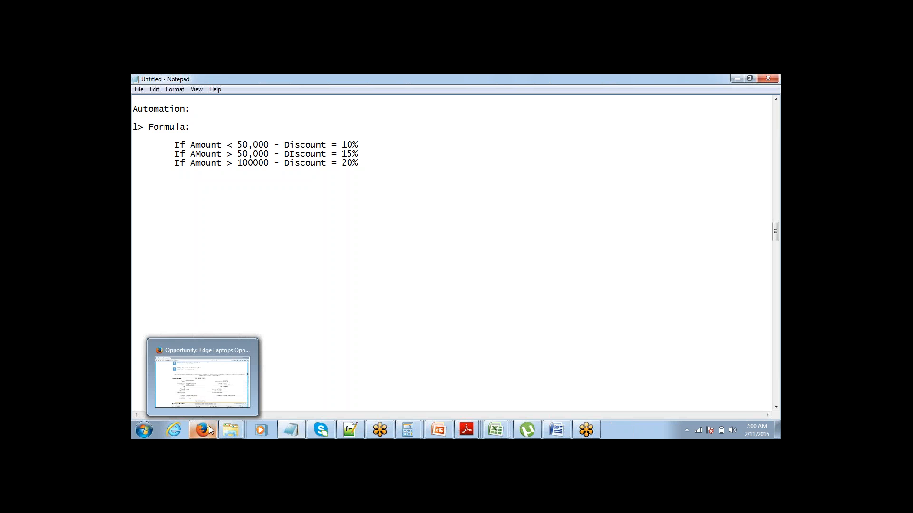
pyautogui.click(201, 353)
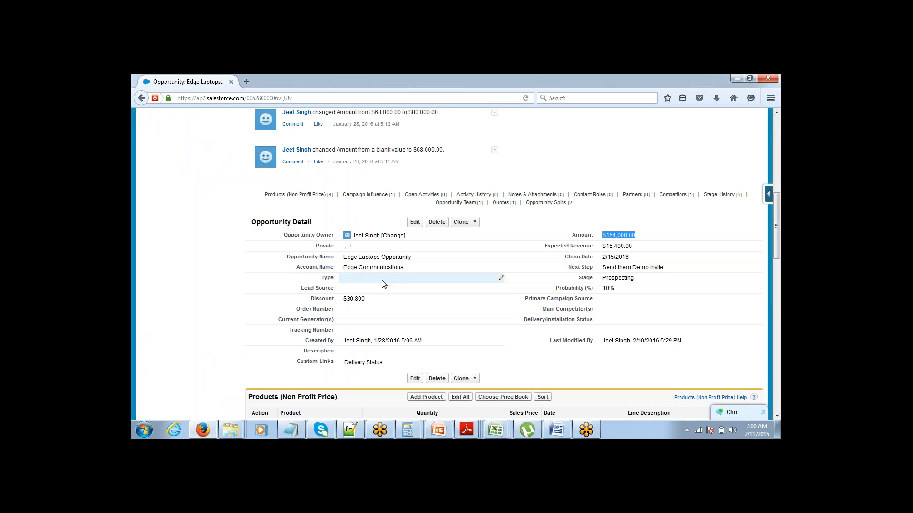
# Open the Discount custom field definition from the recent items in Setup.
pyautogui.click(777, 113)
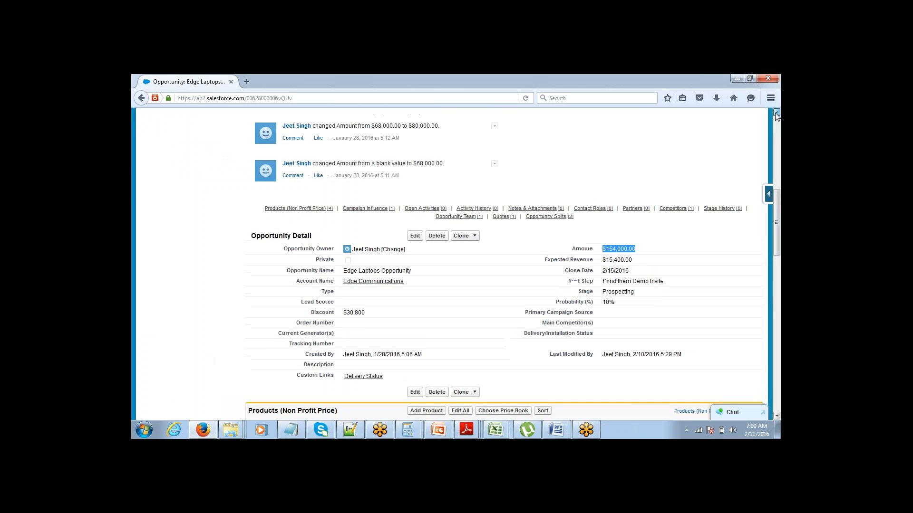
pyautogui.scroll(6, 777, 114)
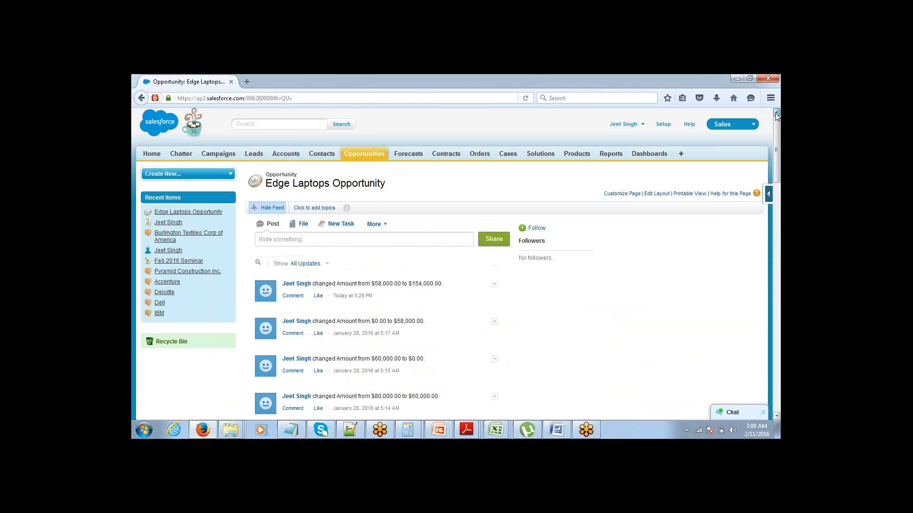
pyautogui.click(664, 127)
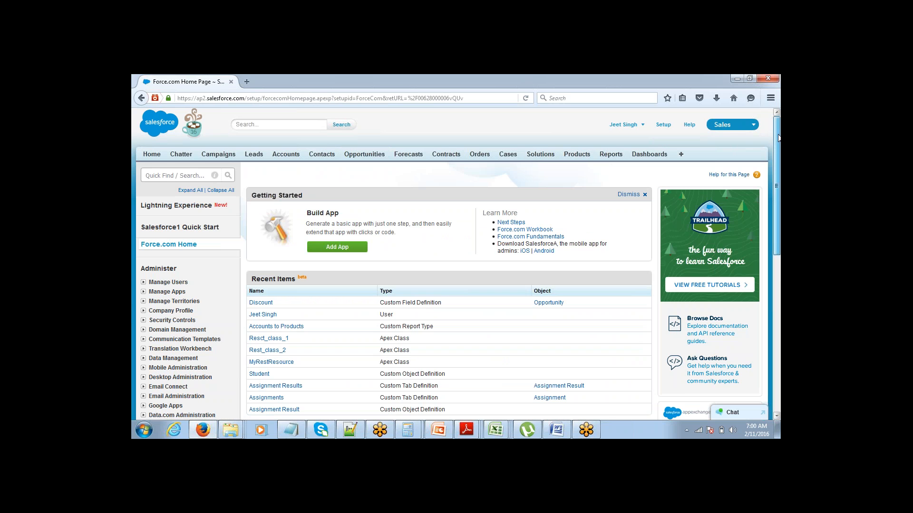
pyautogui.scroll(-5, 741, 209)
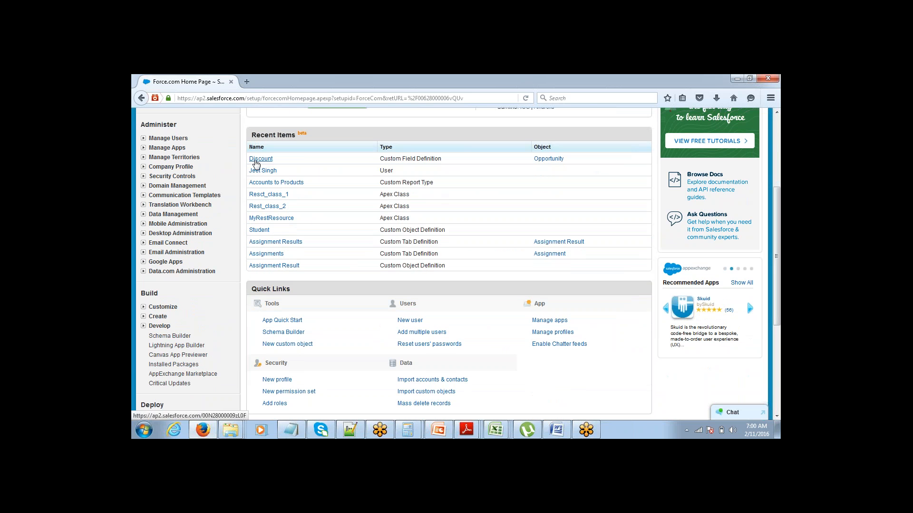
pyautogui.click(255, 160)
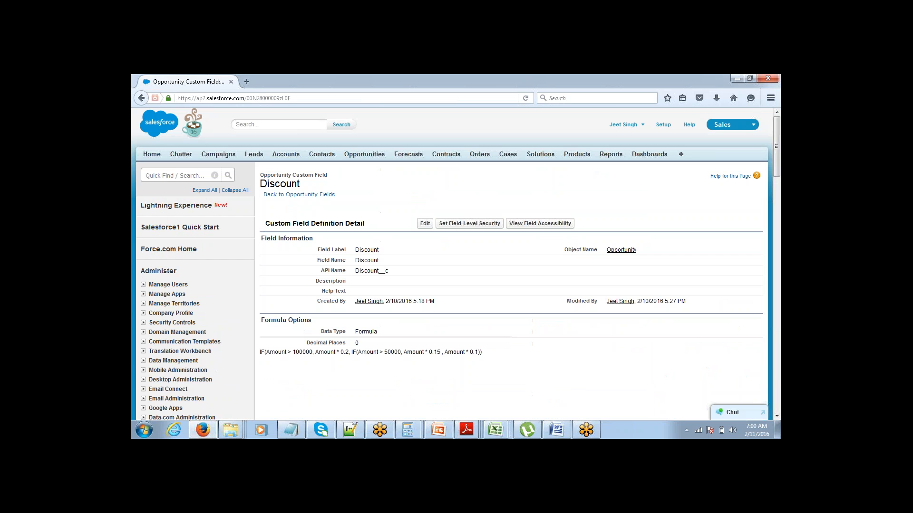
# Open the Discount field for editing and retype the greater-than operator before 100000 in its formula.
pyautogui.click(425, 224)
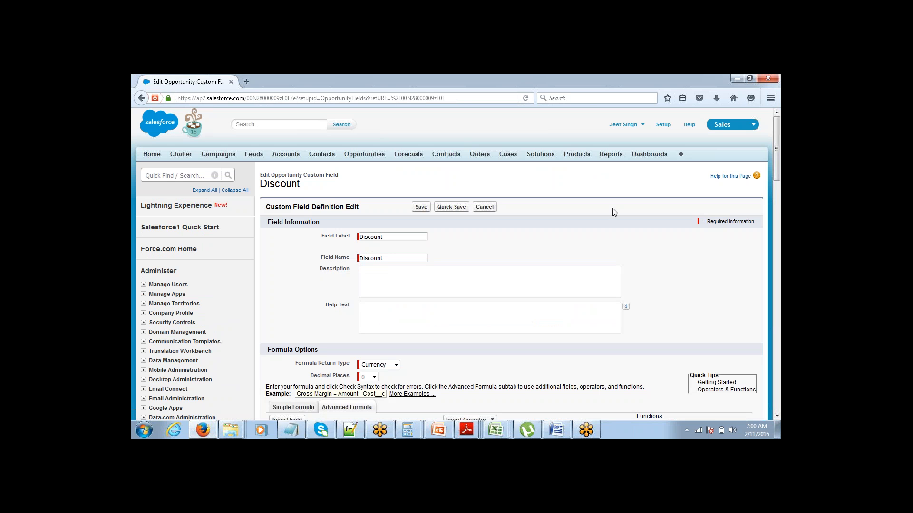
pyautogui.scroll(-8, 748, 235)
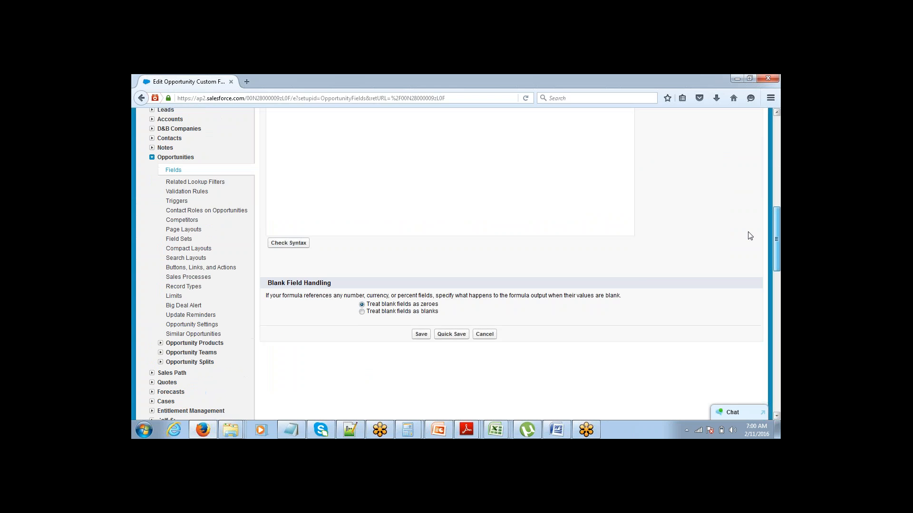
pyautogui.scroll(4, 748, 196)
pyautogui.scroll(-3, 748, 195)
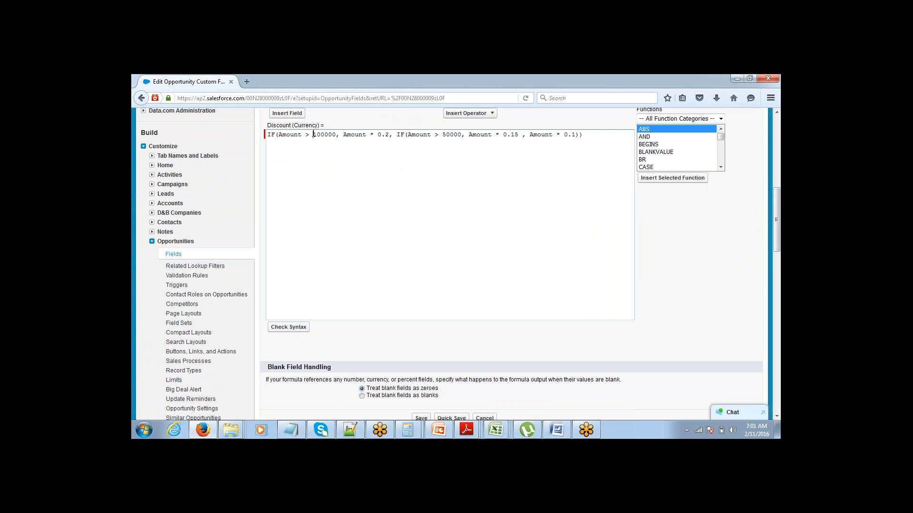
pyautogui.press('BackSpace')
pyautogui.write('<')
pyautogui.press('BackSpace')
pyautogui.write('>')
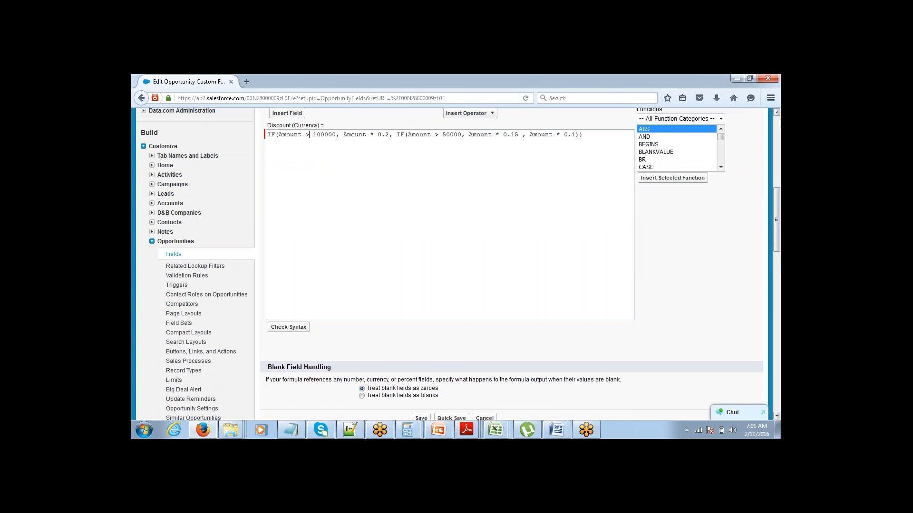
# Save the Discount field definition and review the formula on its detail page.
pyautogui.scroll(10, 778, 129)
pyautogui.moveTo(779, 142); pyautogui.dragTo(778, 145)
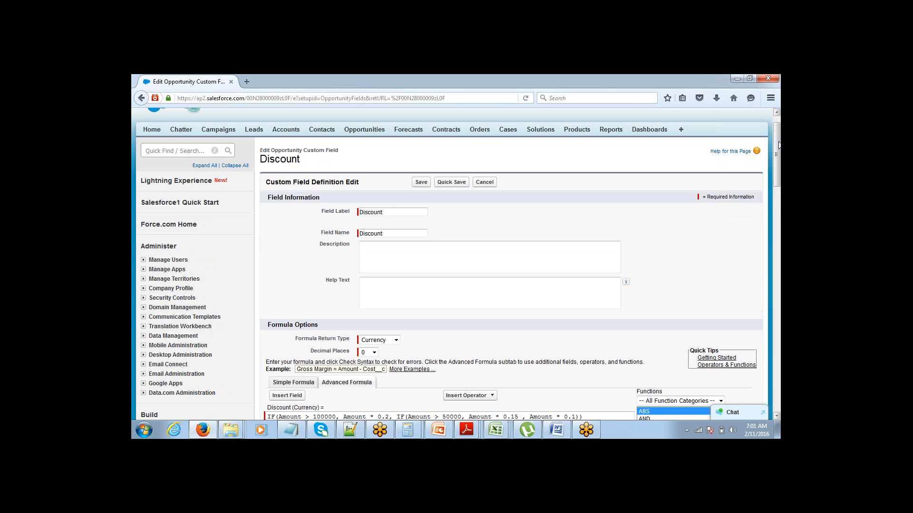
pyautogui.click(422, 183)
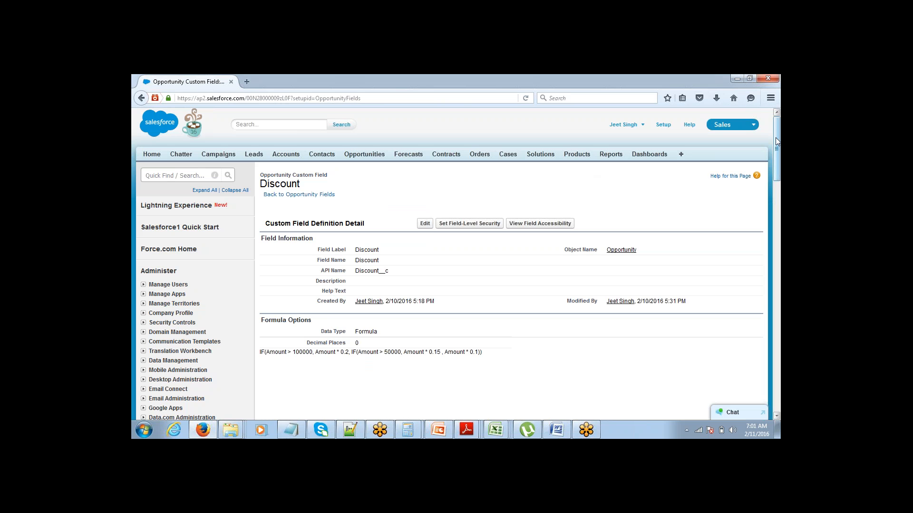
pyautogui.scroll(-5, 777, 140)
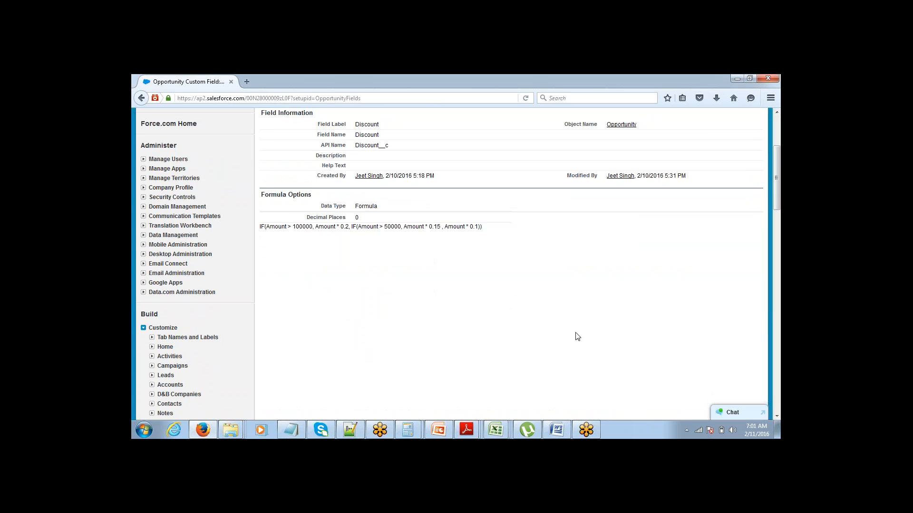
# Switch to Notepad and add an indented "Campaign:" heading with a Start Date line below the discount rules.
pyautogui.moveTo(293, 427)
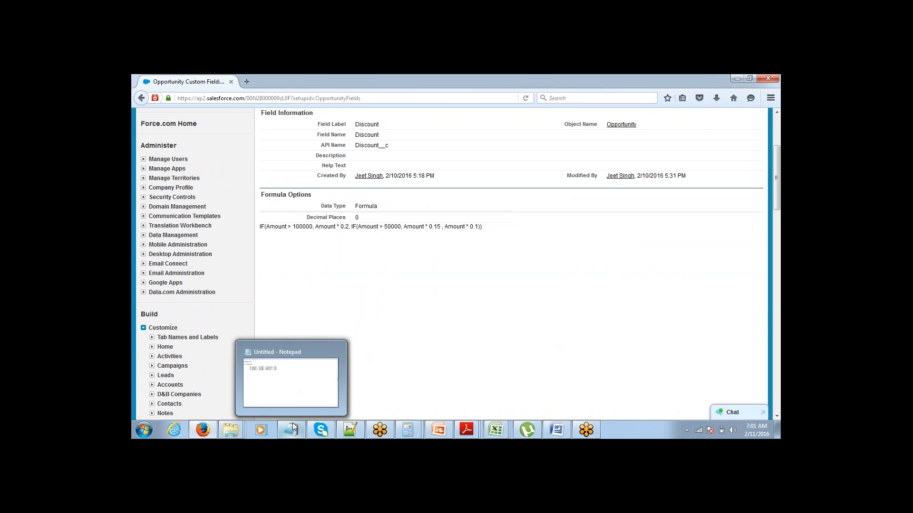
pyautogui.click(289, 383)
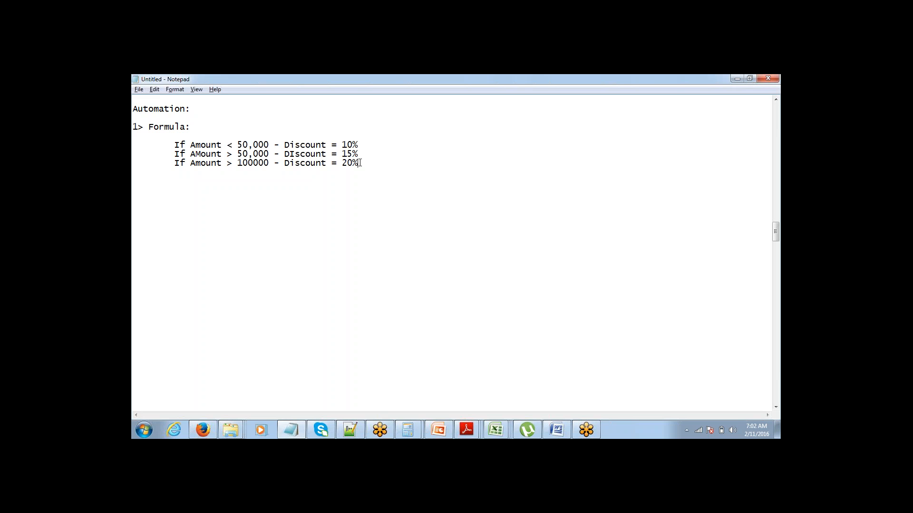
pyautogui.press('Return')
pyautogui.press('Return')
pyautogui.press('Tab')
pyautogui.write('Cam')
pyautogui.write('paign N')
pyautogui.press('BackSpace')
pyautogui.press('BackSpace')
pyautogui.write('Start Date :')
pyautogui.press('Return')
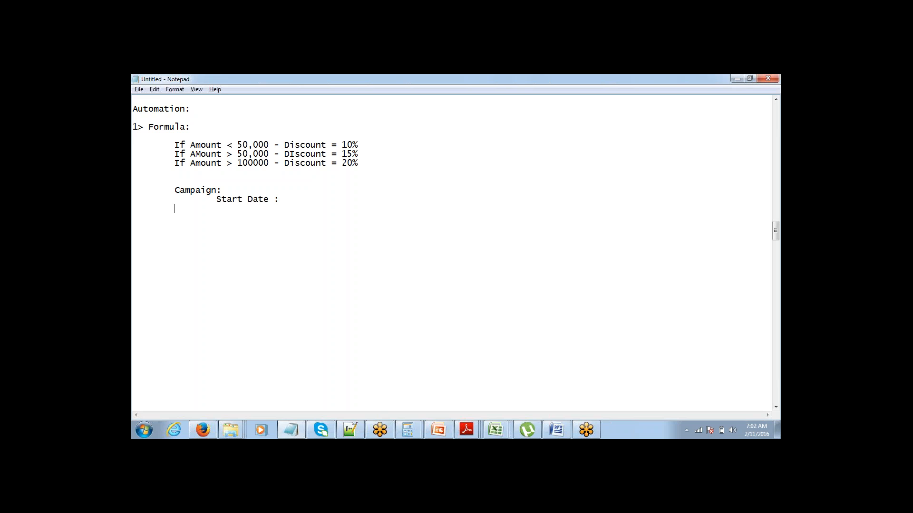
# Add the line "End Date - Formula (Start Date + 3)" under the campaign's Start Date, and remove the space before the Start Date colon.
pyautogui.write('End Date - Formula')
pyautogui.write('( Start')
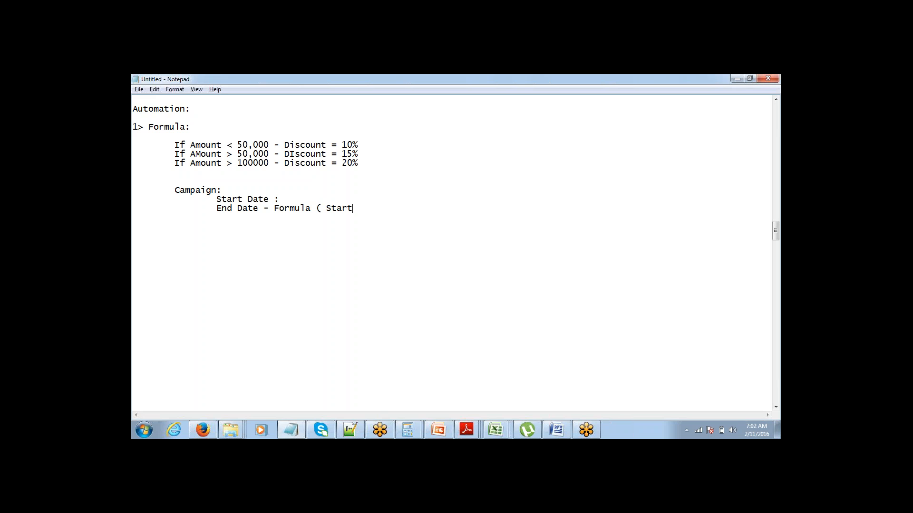
pyautogui.write(' Date + 3)')
pyautogui.press('BackSpace')
pyautogui.press('Up')
pyautogui.press('BackSpace')
pyautogui.press('Down')
# Review the Automation heading and the campaign's End Date formula in the notes, highlighting the part in parentheses.
pyautogui.moveTo(135, 109); pyautogui.dragTo(191, 108)
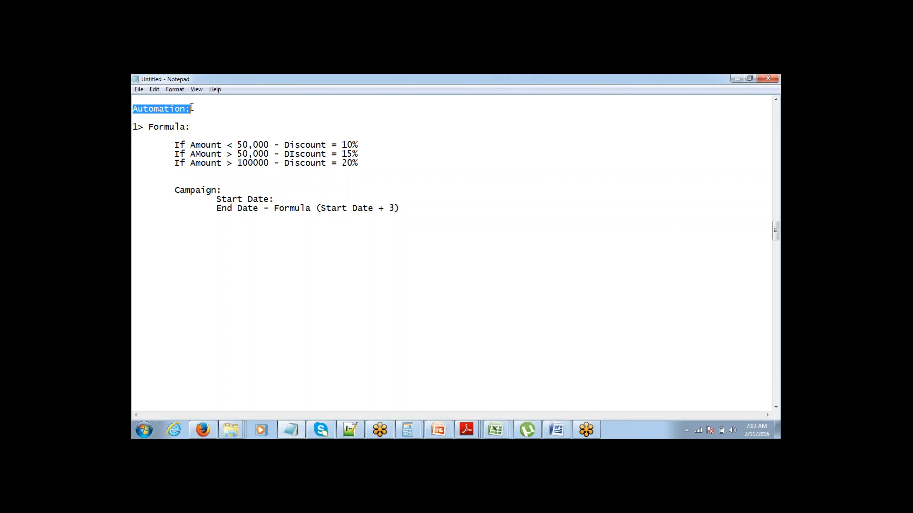
pyautogui.press('Down')
pyautogui.press('Down')
pyautogui.press('Down')
pyautogui.press('Down')
pyautogui.press('Down')
pyautogui.hotkey('shift', 'End')
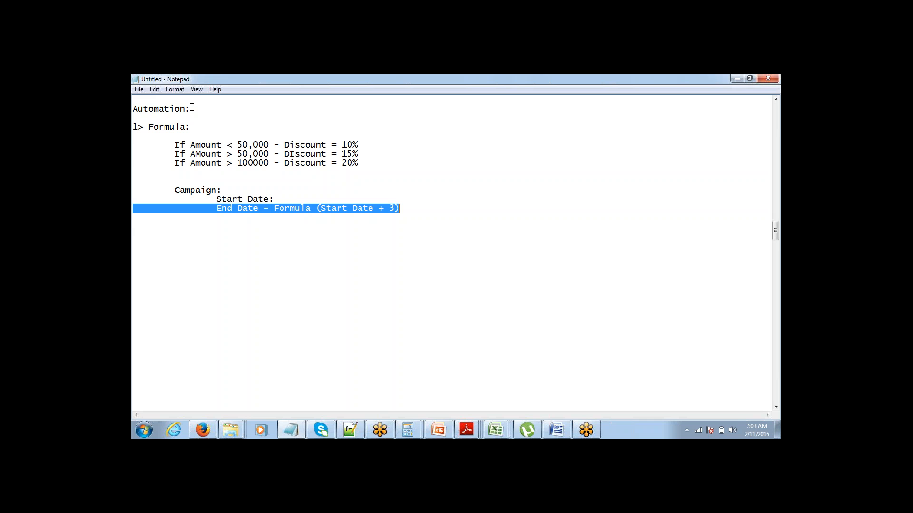
pyautogui.press('Up')
pyautogui.press('Down')
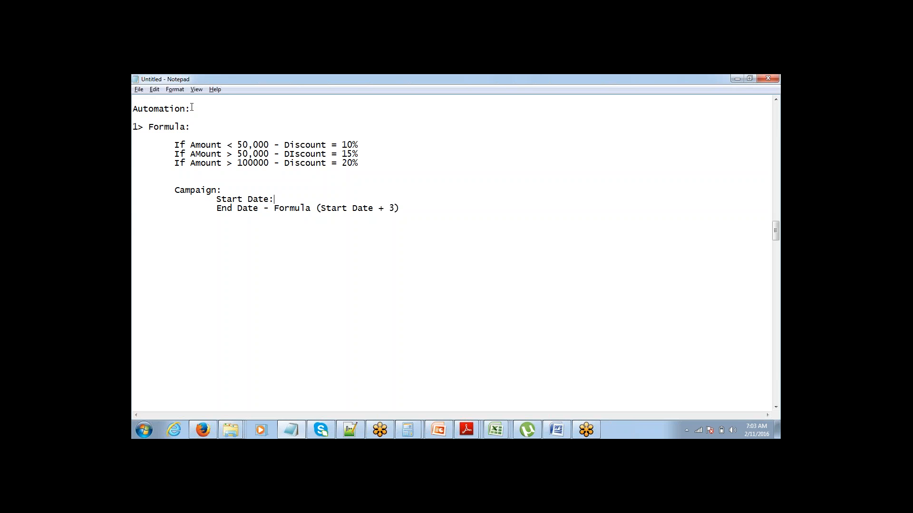
pyautogui.hotkey('ctrl', 'shift', 'Left')
pyautogui.hotkey('ctrl', 'shift', 'Left')
pyautogui.hotkey('ctrl', 'shift', 'Left')
pyautogui.hotkey('ctrl', 'shift', 'Left')
pyautogui.hotkey('ctrl', 'shift', 'Left')
pyautogui.hotkey('ctrl', 'shift', 'Left')
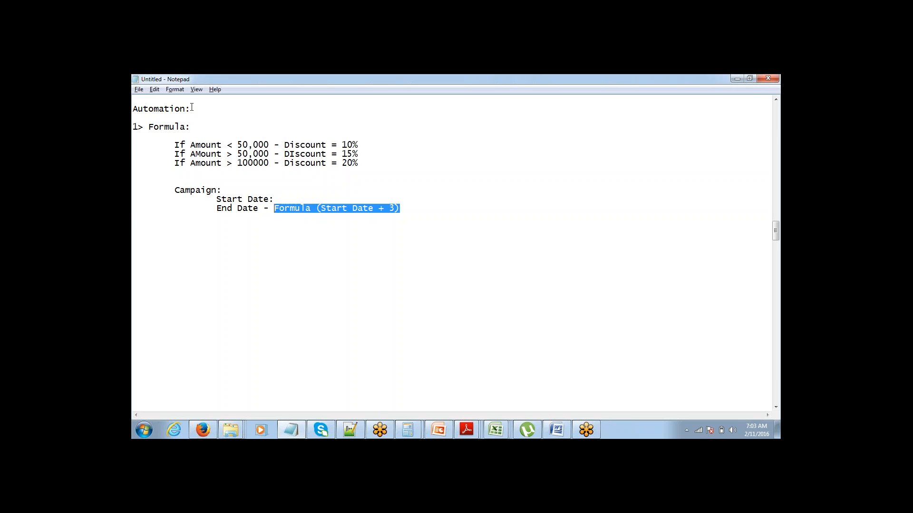
pyautogui.hotkey('ctrl', 'shift', 'Right')
pyautogui.press('Right')
pyautogui.hotkey('shift', 'Left')
pyautogui.hotkey('shift', 'Left')
pyautogui.hotkey('shift', 'Left')
pyautogui.hotkey('shift', 'Left')
pyautogui.hotkey('shift', 'Left')
pyautogui.hotkey('shift', 'Left')
pyautogui.hotkey('shift', 'Left')
pyautogui.hotkey('shift', 'Left')
pyautogui.hotkey('shift', 'Left')
pyautogui.hotkey('shift', 'Left')
pyautogui.hotkey('shift', 'Left')
pyautogui.hotkey('shift', 'Left')
pyautogui.hotkey('shift', 'Left')
pyautogui.hotkey('shift', 'Left')
pyautogui.hotkey('shift', 'Left')
pyautogui.hotkey('shift', 'Left')
# Switch to Firefox and open the Edge Laptops Opportunity from the recent opportunities.
pyautogui.moveTo(203, 430)
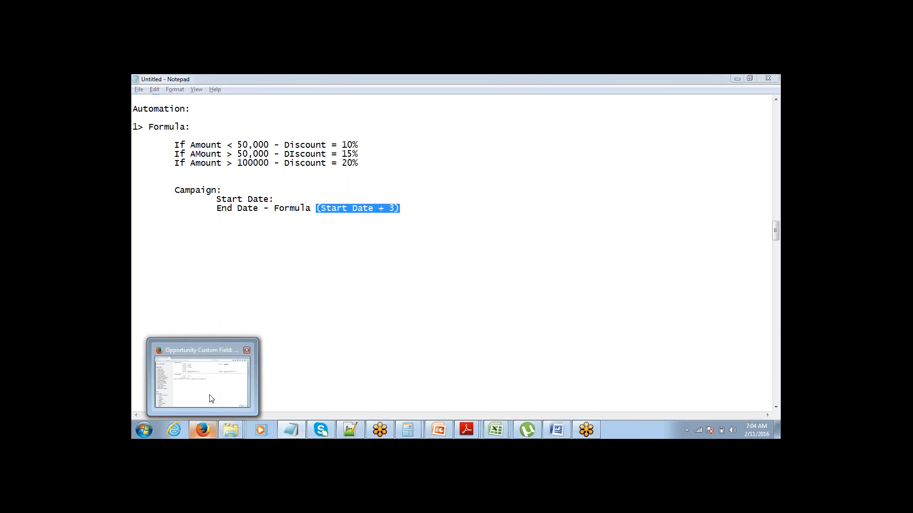
pyautogui.click(210, 398)
pyautogui.click(764, 95)
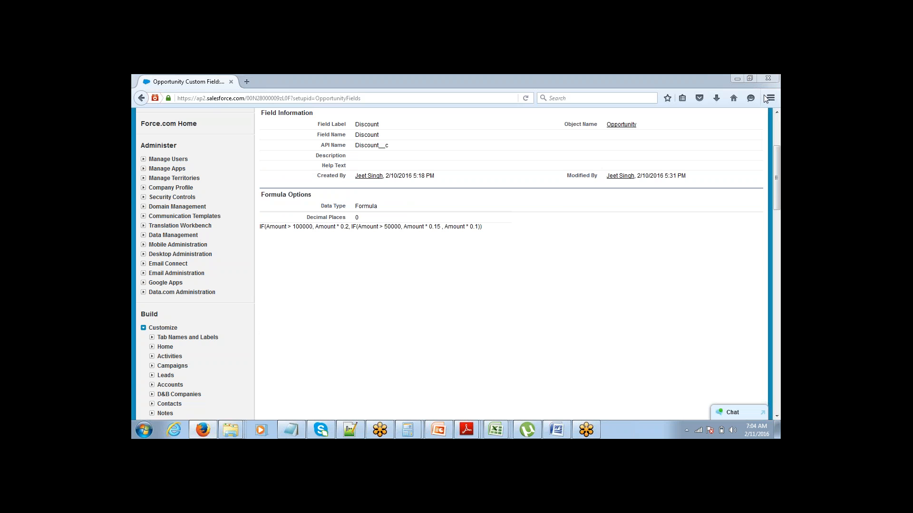
pyautogui.click(776, 114)
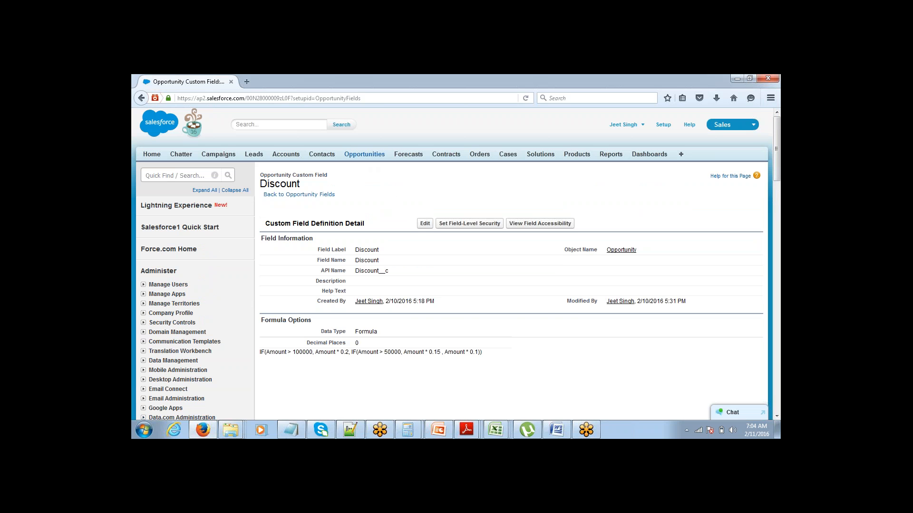
pyautogui.click(365, 154)
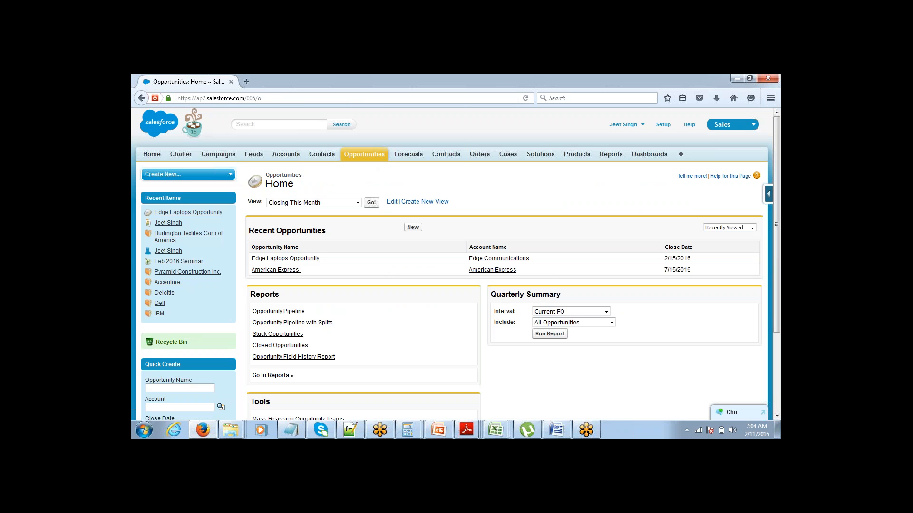
pyautogui.click(284, 260)
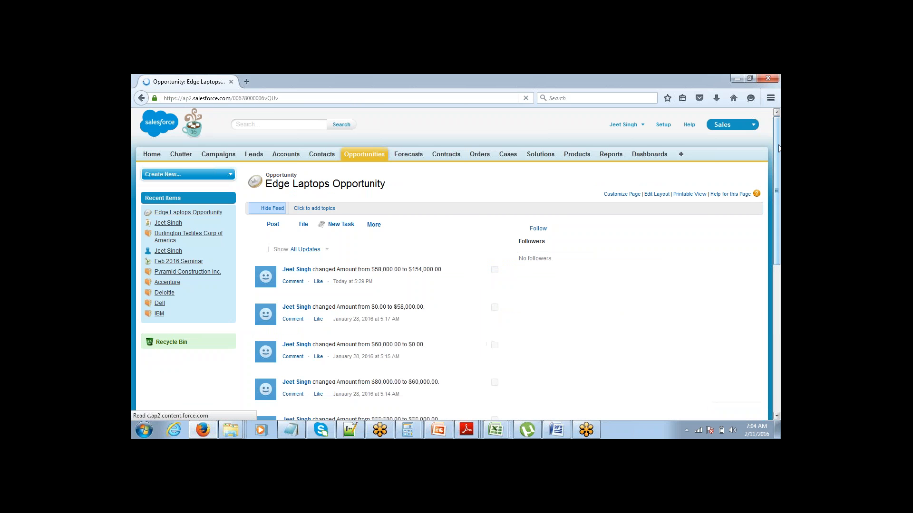
# Examine the Discount field in the opportunity's details.
pyautogui.scroll(-3, 751, 200)
pyautogui.scroll(-5, 751, 200)
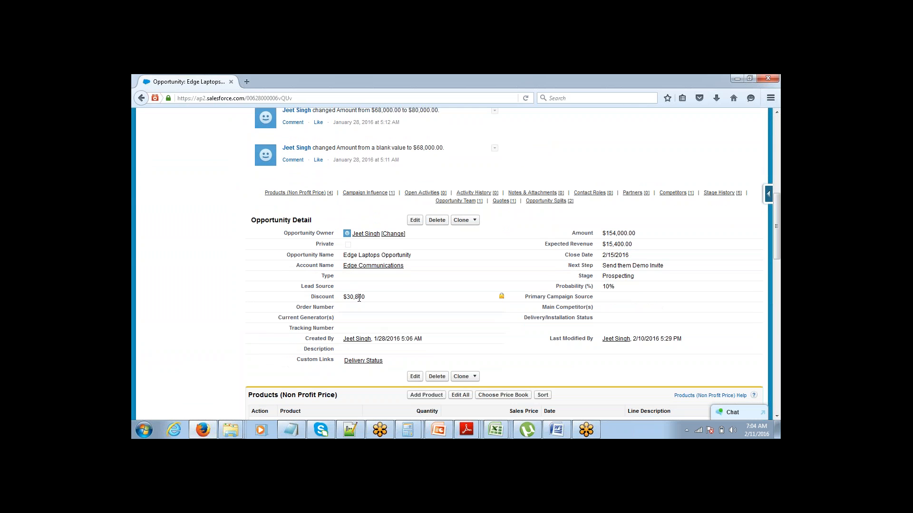
pyautogui.moveTo(364, 297); pyautogui.dragTo(354, 298)
pyautogui.click(313, 295)
pyautogui.moveTo(313, 295); pyautogui.dragTo(394, 297)
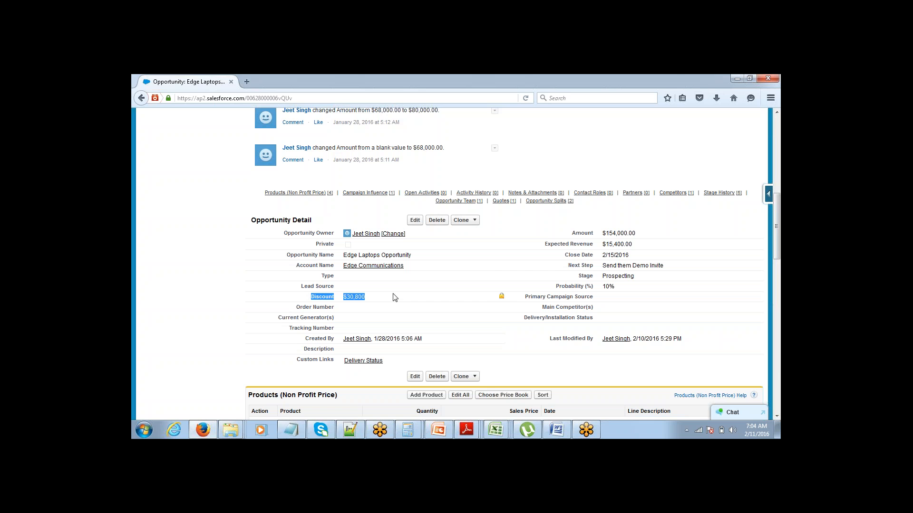
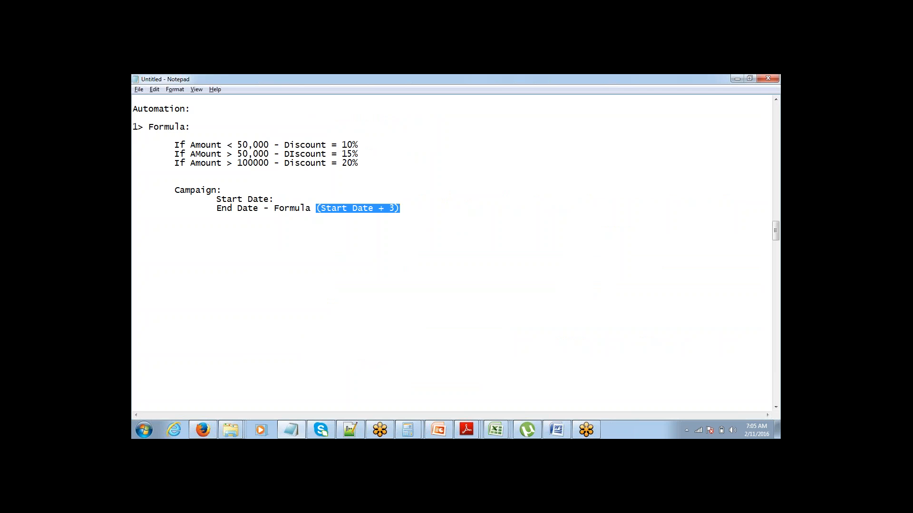
# Add the heading "2> Validation Rule:" below the campaign notes, followed by a run of blank lines.
pyautogui.click(407, 213)
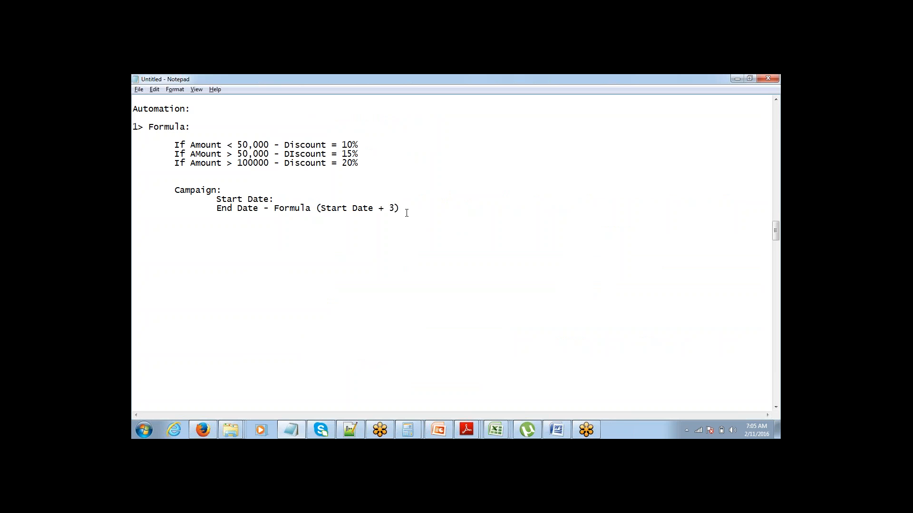
pyautogui.press('Return')
pyautogui.press('Return')
pyautogui.press('Return')
pyautogui.write('2> Validation Rule:')
pyautogui.click(232, 235)
pyautogui.press('Return')
pyautogui.press('Return')
pyautogui.press('Return')
pyautogui.press('Return')
pyautogui.press('Return')
pyautogui.press('Return')
pyautogui.press('Return')
pyautogui.press('Return')
pyautogui.press('Return')
pyautogui.press('Return')
pyautogui.press('Return')
pyautogui.press('Return')
pyautogui.press('Return')
pyautogui.press('Return')
pyautogui.press('Return')
pyautogui.press('Return')
pyautogui.press('Return')
pyautogui.press('Return')
pyautogui.press('Return')
pyautogui.press('Return')
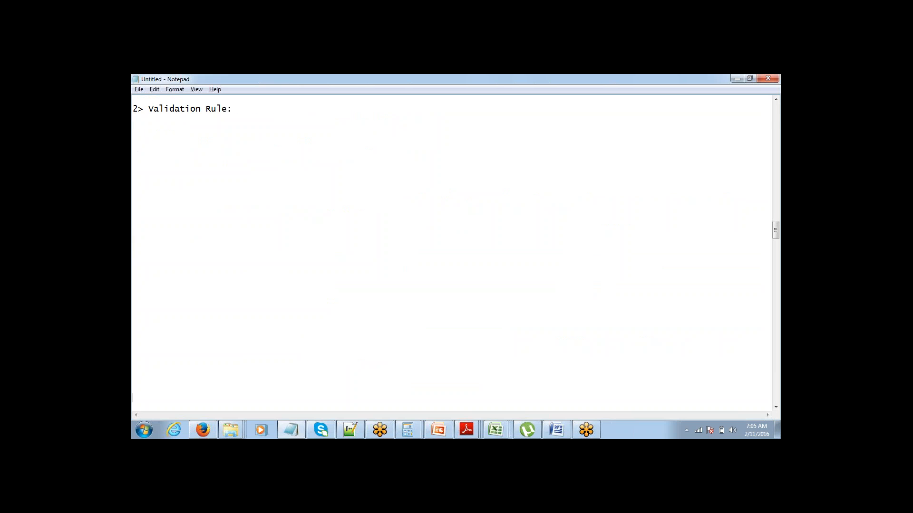
# Write "Validate the Data before it is committed to Database" indented under the Validation Rule heading.
pyautogui.click(133, 352)
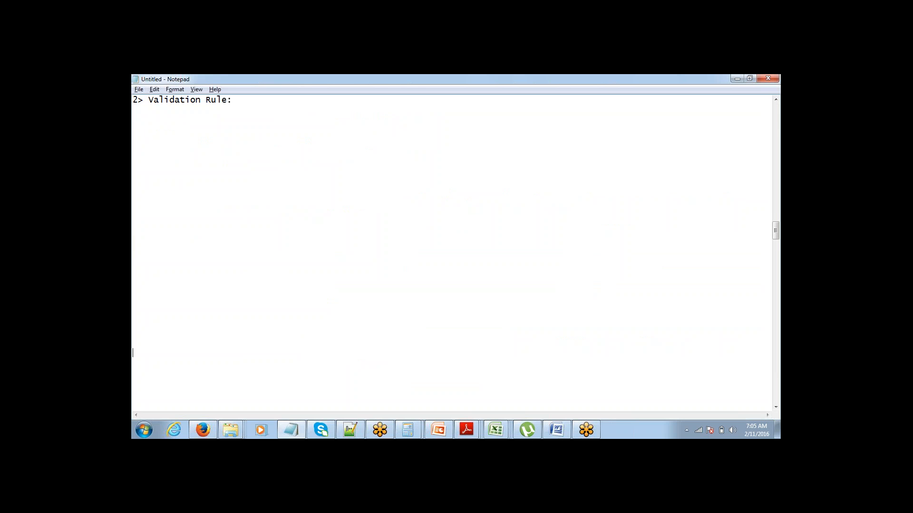
pyautogui.click(133, 217)
pyautogui.press('Up')
pyautogui.press('Up')
pyautogui.press('Up')
pyautogui.press('Up')
pyautogui.press('Up')
pyautogui.press('Up')
pyautogui.press('Up')
pyautogui.press('Up')
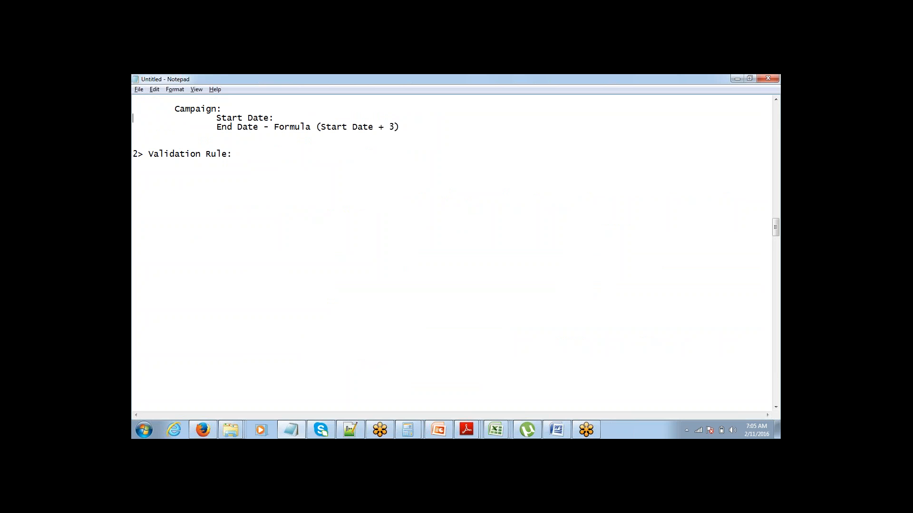
pyautogui.press('Down')
pyautogui.press('Down')
pyautogui.press('Down')
pyautogui.press('Down')
pyautogui.press('Down')
pyautogui.press('Down')
pyautogui.press('Down')
pyautogui.press('Down')
pyautogui.press('Down')
pyautogui.press('Down')
pyautogui.press('Down')
pyautogui.press('Down')
pyautogui.press('Down')
pyautogui.press('Down')
pyautogui.press('Down')
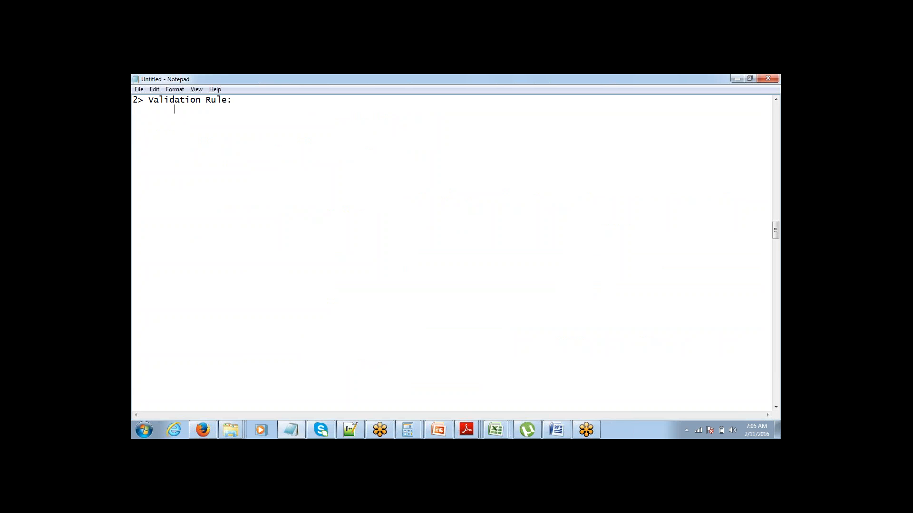
pyautogui.write('V')
pyautogui.press('BackSpace')
pyautogui.write('Validate the Data before it is')
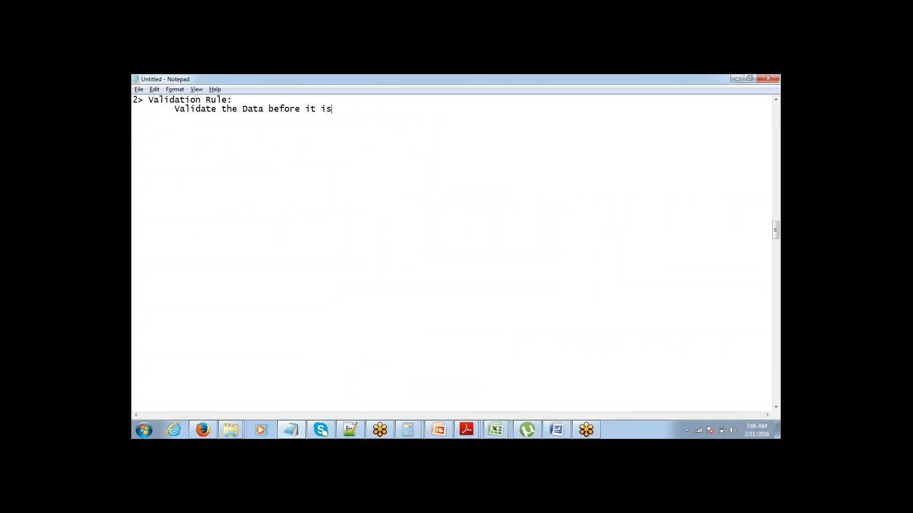
pyautogui.write(' committed to Database')
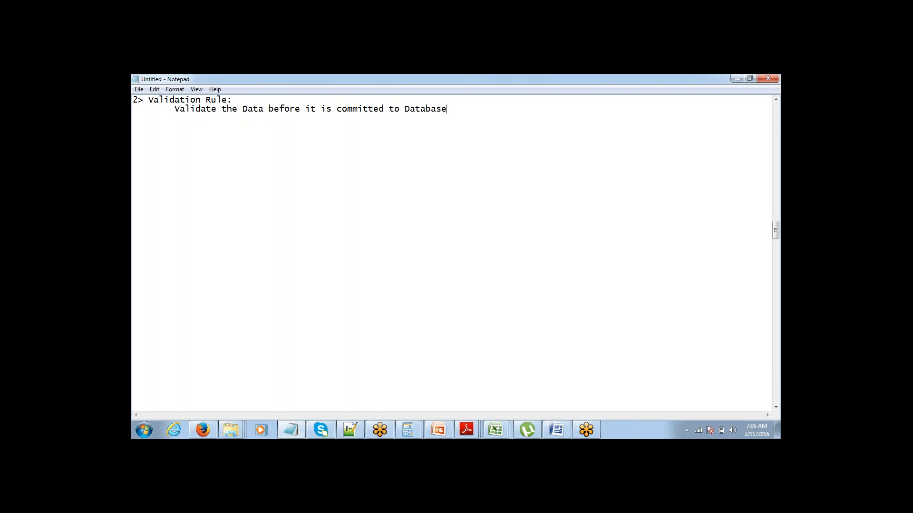
# Add an indented Campaign entry below the validation description, with "STart Date" further indented on its own line.
pyautogui.click(771, 308)
pyautogui.click(771, 311)
pyautogui.click(764, 100)
pyautogui.click(460, 109)
pyautogui.press('Return')
pyautogui.write('Campaign STart Date')
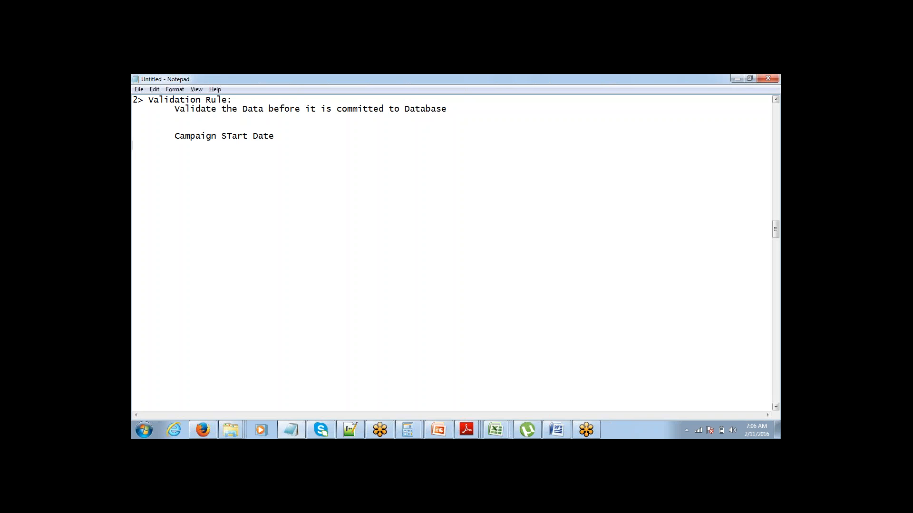
pyautogui.press('Up')
pyautogui.press('Return')
pyautogui.press('Tab')
pyautogui.press('Tab')
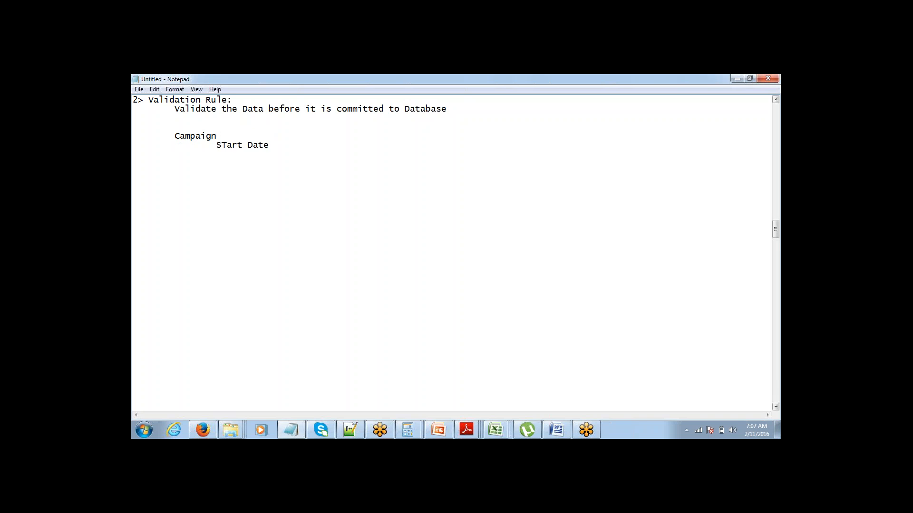
# Insert a blank line under Campaign and add an End Date line below the start date.
pyautogui.press('Return')
pyautogui.press('Tab')
pyautogui.press('Tab')
pyautogui.press('End')
pyautogui.write('End Date')
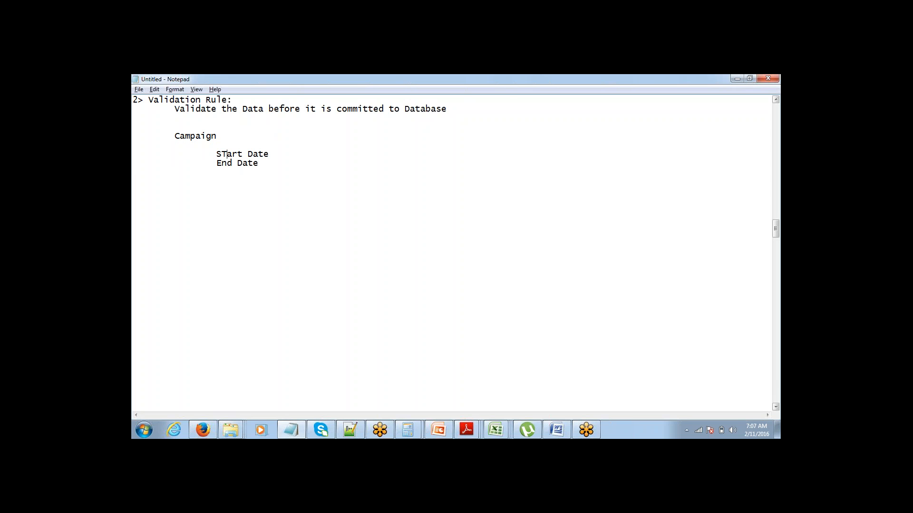
# Correct the campaign's "STart Date" entry to "Start Date".
pyautogui.moveTo(227, 154); pyautogui.dragTo(222, 154)
pyautogui.write('t')
pyautogui.press('Down')
pyautogui.press('Down')
pyautogui.press('Up')
pyautogui.hotkey('shift', 'Down')
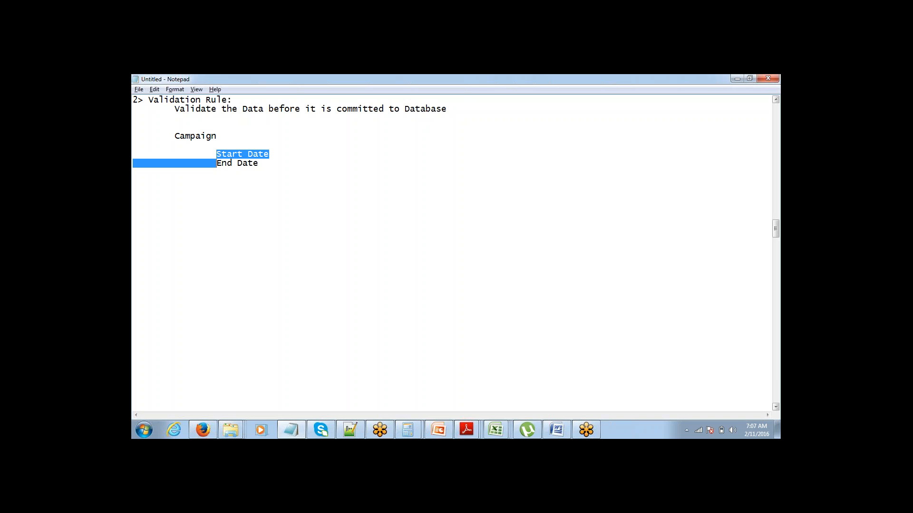
pyautogui.press('Left')
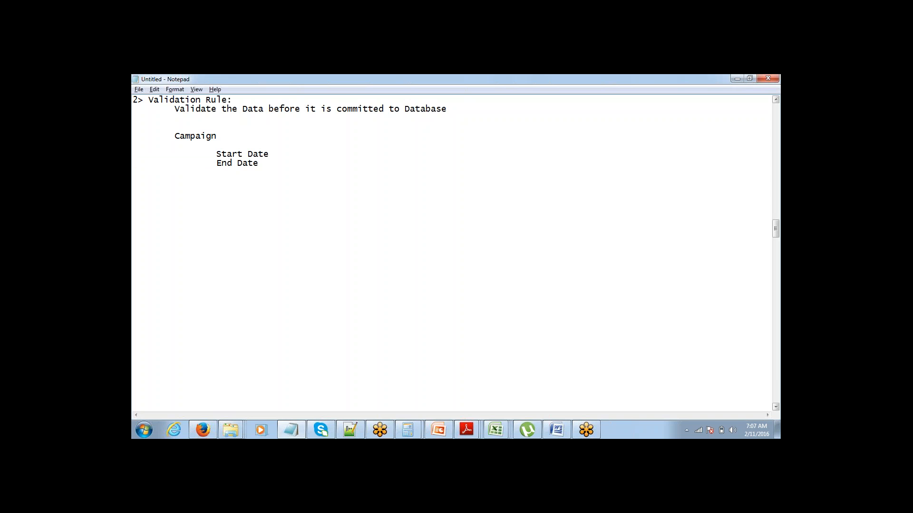
pyautogui.hotkey('shift', 'Down')
pyautogui.hotkey('shift', 'Down')
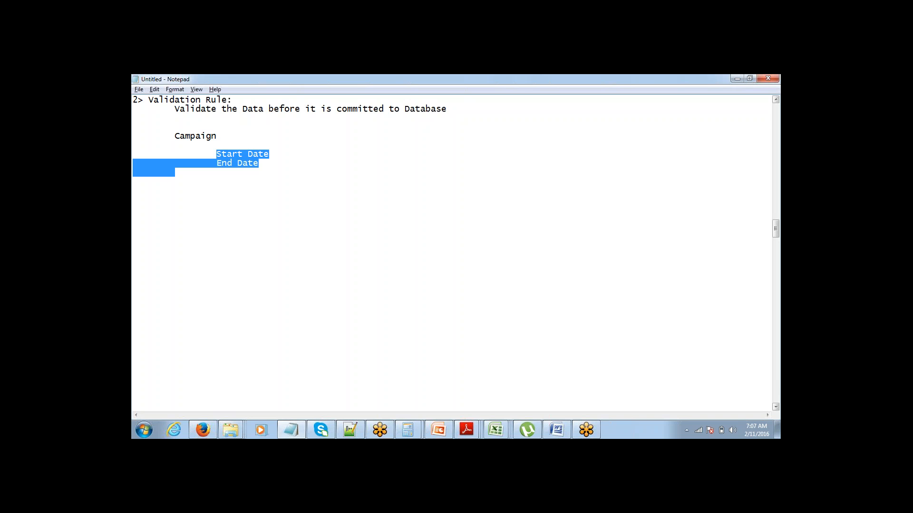
pyautogui.press('Up')
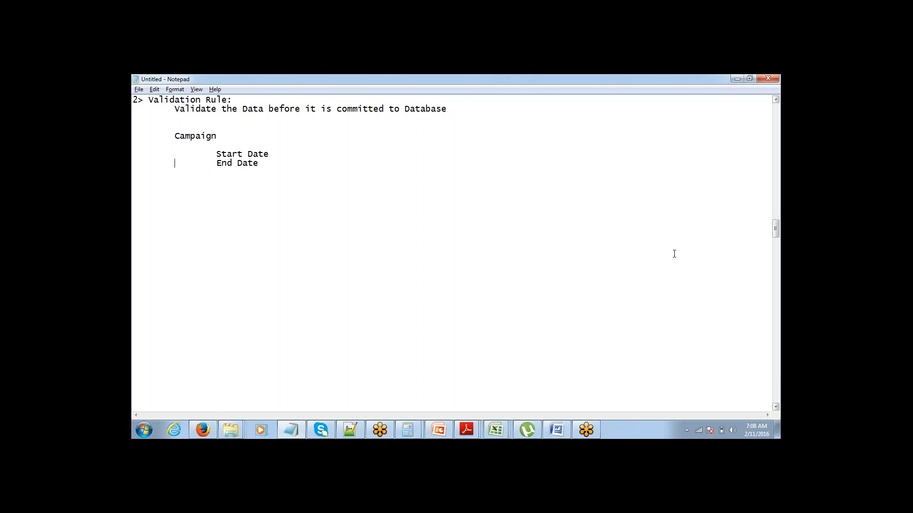
pyautogui.click(751, 230)
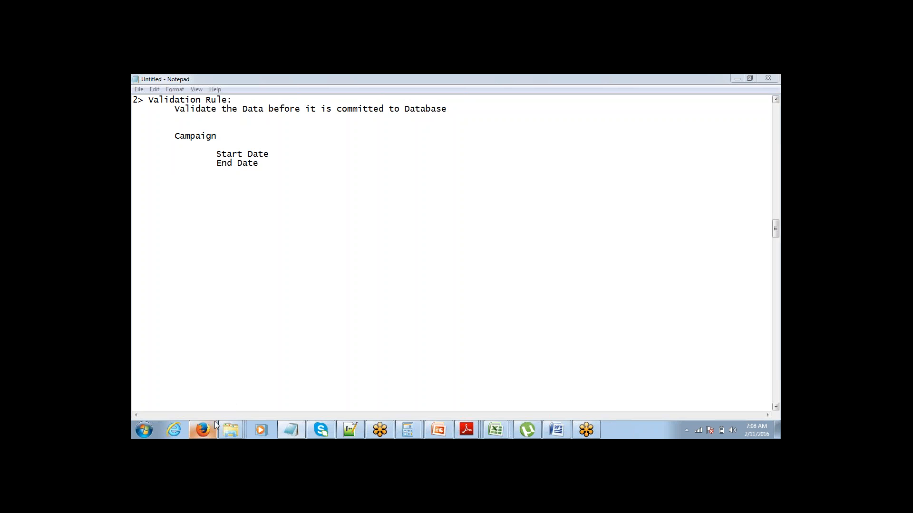
# Switch to Salesforce in Firefox, go to Setup from the opportunity record and expand the Customize section under Build.
pyautogui.moveTo(215, 421)
pyautogui.click(225, 361)
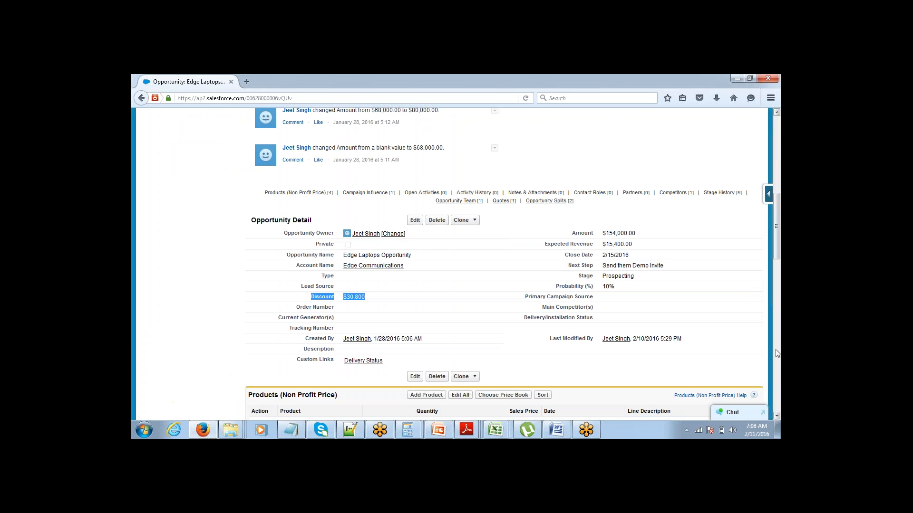
pyautogui.scroll(-6, 751, 183)
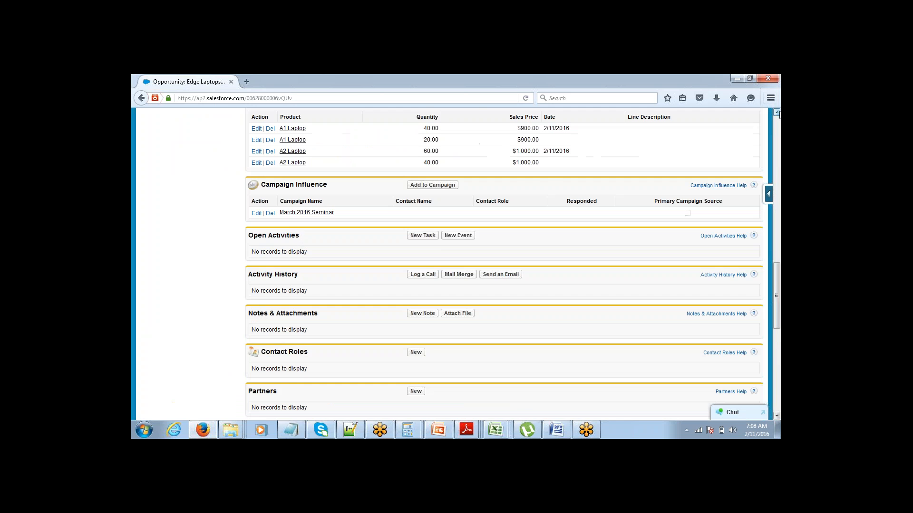
pyautogui.moveTo(776, 113); pyautogui.dragTo(777, 113)
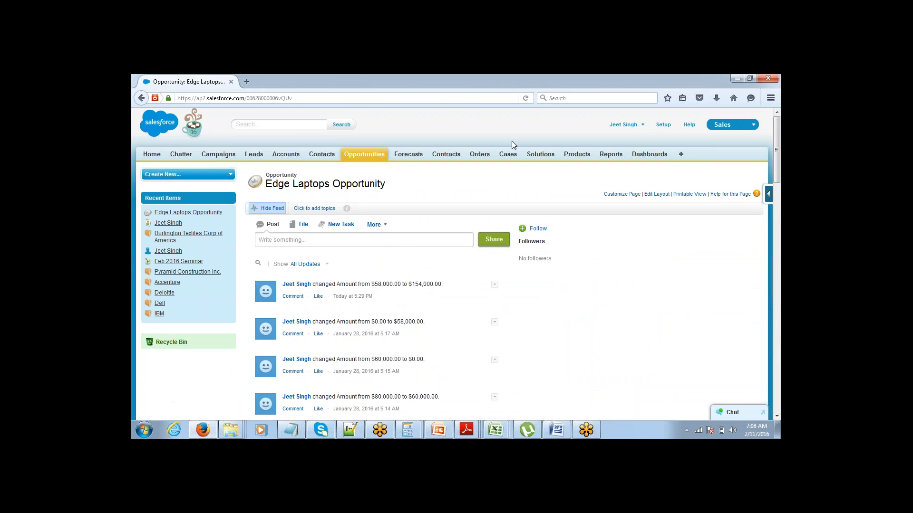
pyautogui.click(667, 127)
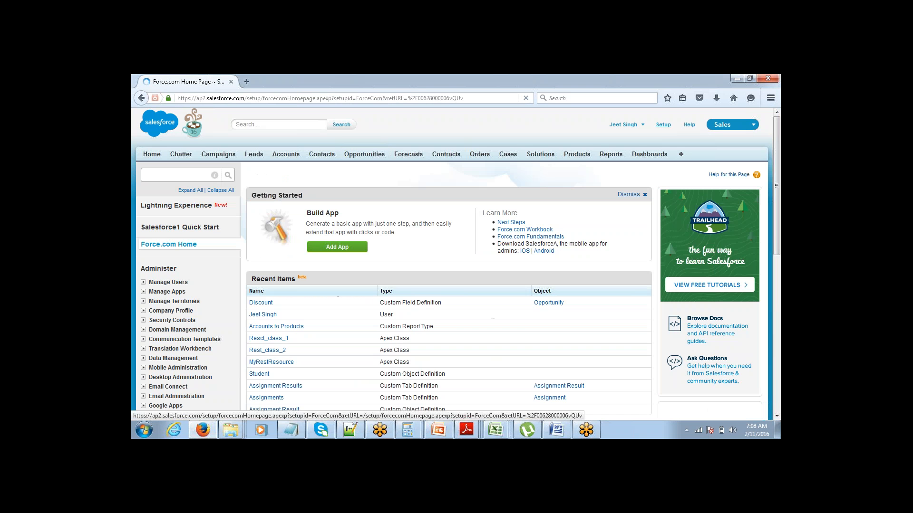
pyautogui.moveTo(779, 152); pyautogui.dragTo(733, 285)
pyautogui.click(143, 164)
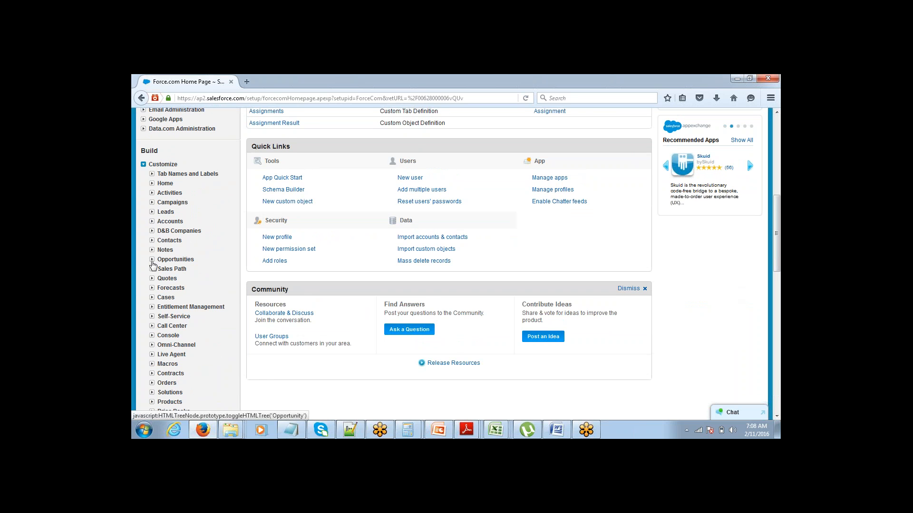
pyautogui.click(152, 261)
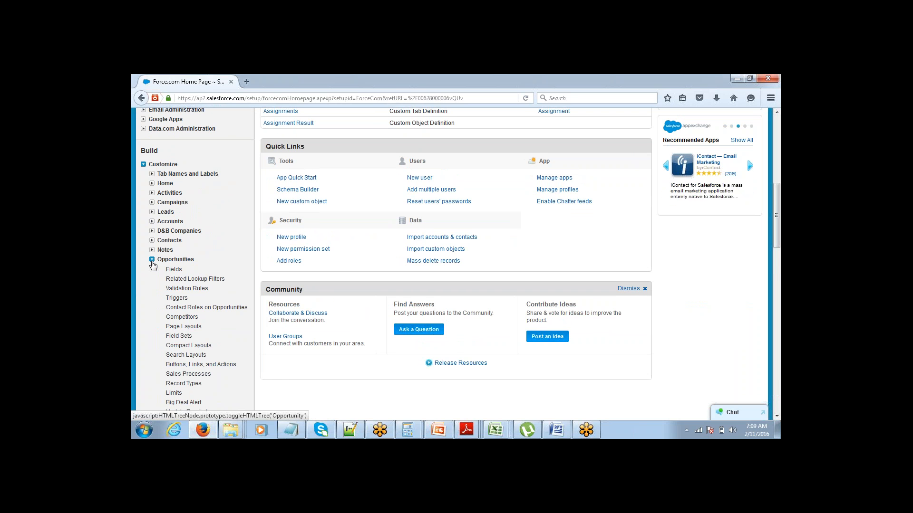
pyautogui.click(152, 261)
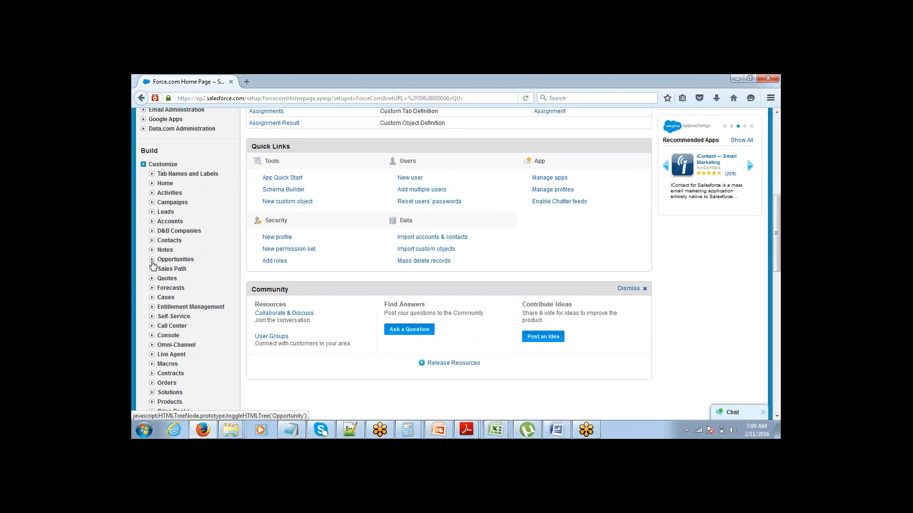
pyautogui.click(152, 261)
pyautogui.click(153, 261)
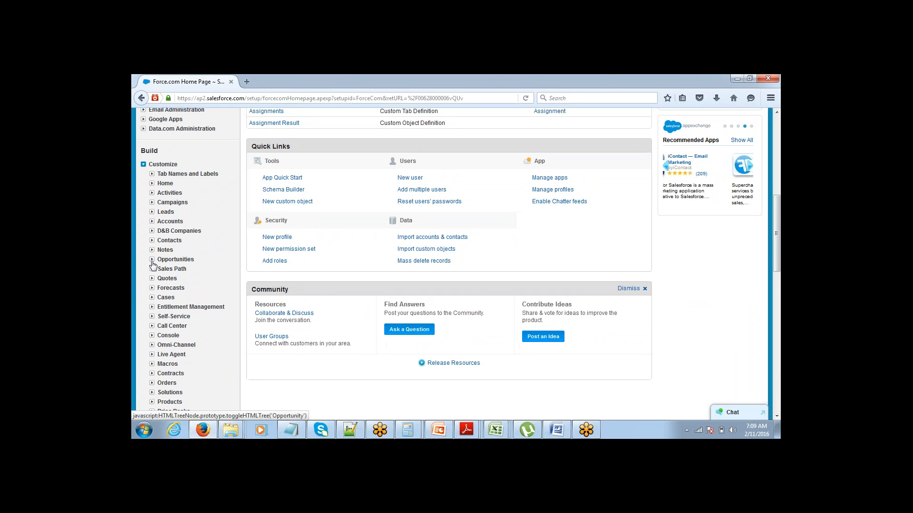
# Open the Validation Rules page for Campaigns.
pyautogui.click(152, 203)
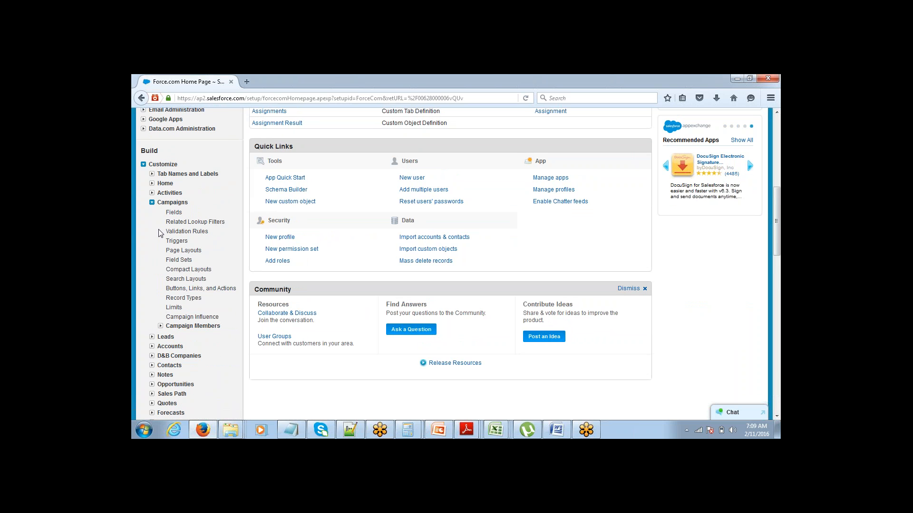
pyautogui.moveTo(212, 233); pyautogui.dragTo(166, 232)
pyautogui.click(179, 233)
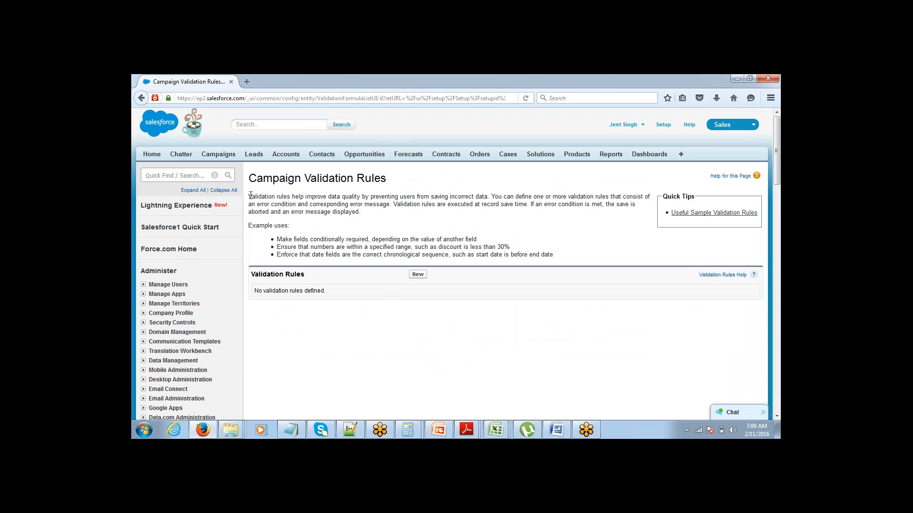
# Examine the introductory description of validation rules, including the wording about the error condition and corresponding error message.
pyautogui.moveTo(249, 195); pyautogui.dragTo(272, 195)
pyautogui.click(272, 194)
pyautogui.moveTo(491, 196); pyautogui.dragTo(552, 193)
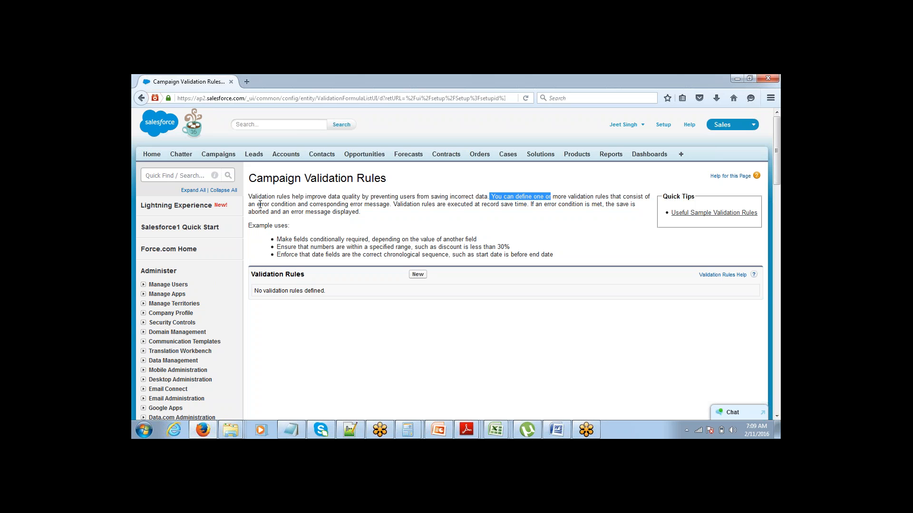
pyautogui.moveTo(258, 205); pyautogui.dragTo(325, 203)
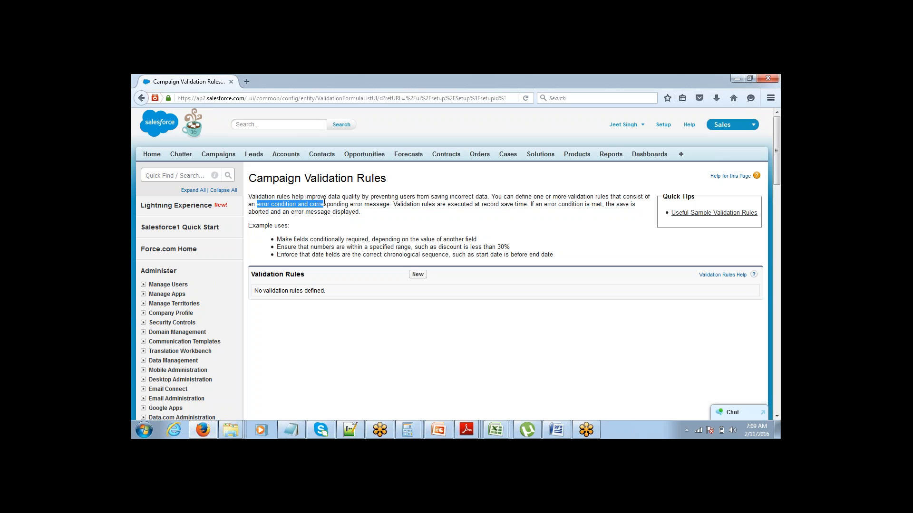
pyautogui.click(325, 203)
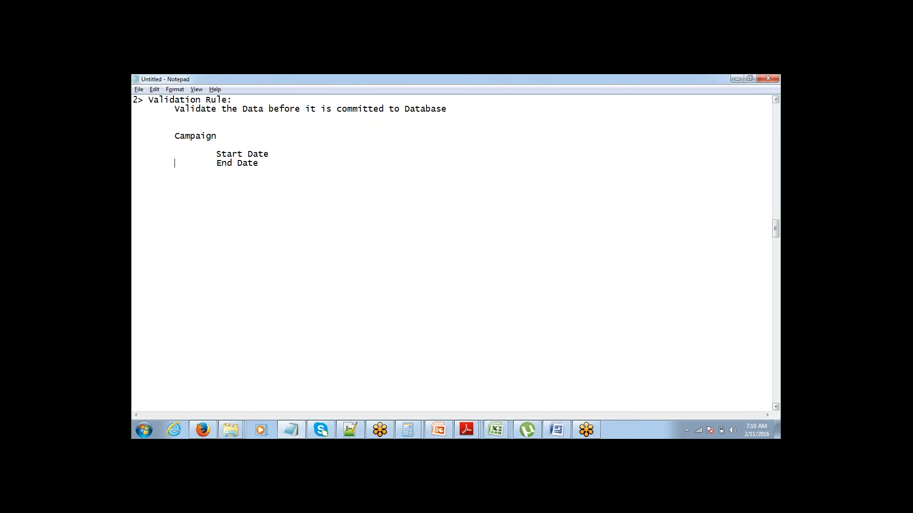
# Switch to the Notepad notes and add a "Validation Rule:" heading below the End Date line, separated by blank lines.
pyautogui.press('Return')
pyautogui.press('Return')
pyautogui.press('BackSpace')
pyautogui.press('Delete')
pyautogui.press('Delete')
pyautogui.write('E')
pyautogui.press('Home')
pyautogui.press('Tab')
pyautogui.press('Tab')
pyautogui.press('BackSpace')
pyautogui.press('Delete')
pyautogui.press('Return')
pyautogui.press('Return')
pyautogui.press('Return')
pyautogui.write('Validation')
pyautogui.write(' Rule:')
# List "1> Error Condition" and "2> Error Message" on separate indented lines under the new Validation Rule heading.
pyautogui.write('1>')
pyautogui.write(' Error Con')
pyautogui.write('f')
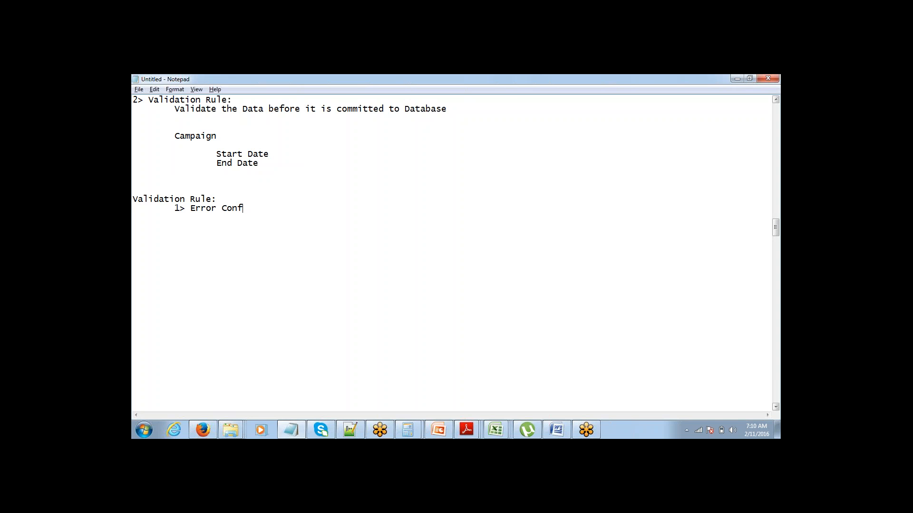
pyautogui.press('BackSpace')
pyautogui.write('dition')
pyautogui.press('Return')
pyautogui.write('2> Error Message')
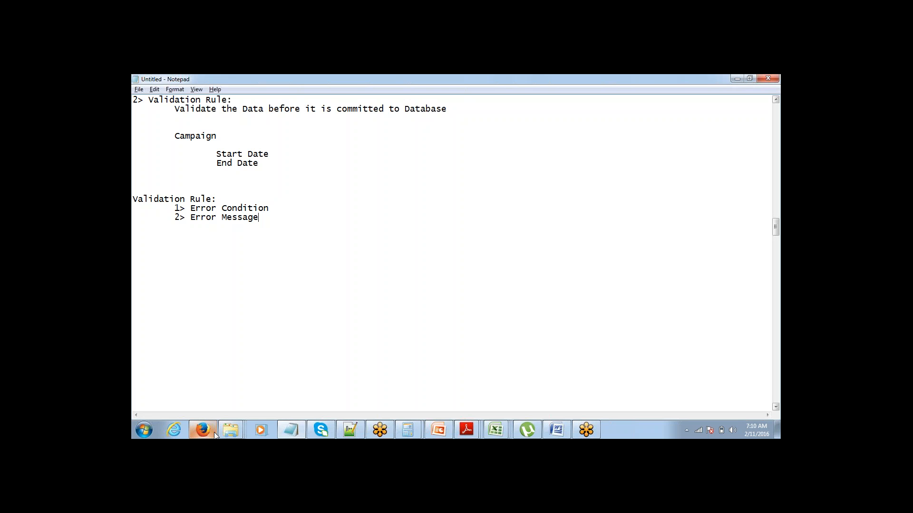
# Switch back to Salesforce in Firefox and start a new Campaign validation rule named Campaign_end_date, set as active.
pyautogui.moveTo(203, 431)
pyautogui.click(207, 380)
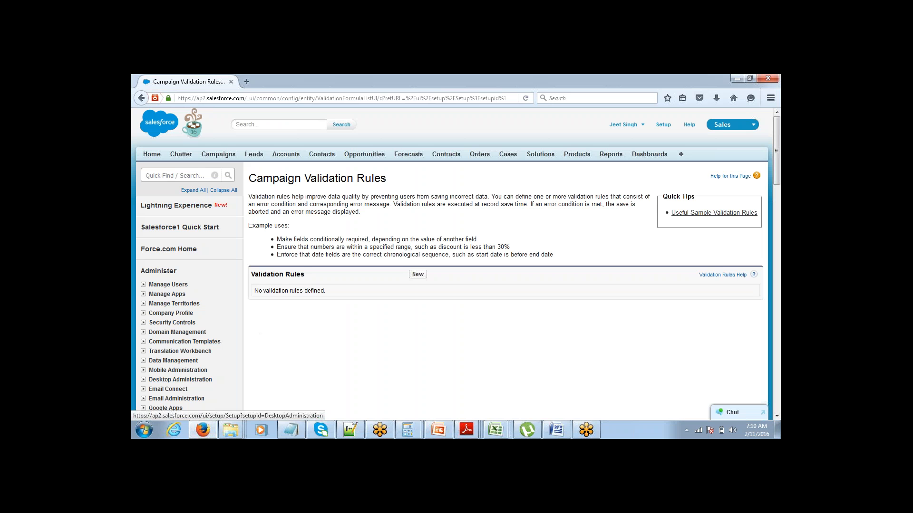
pyautogui.click(425, 277)
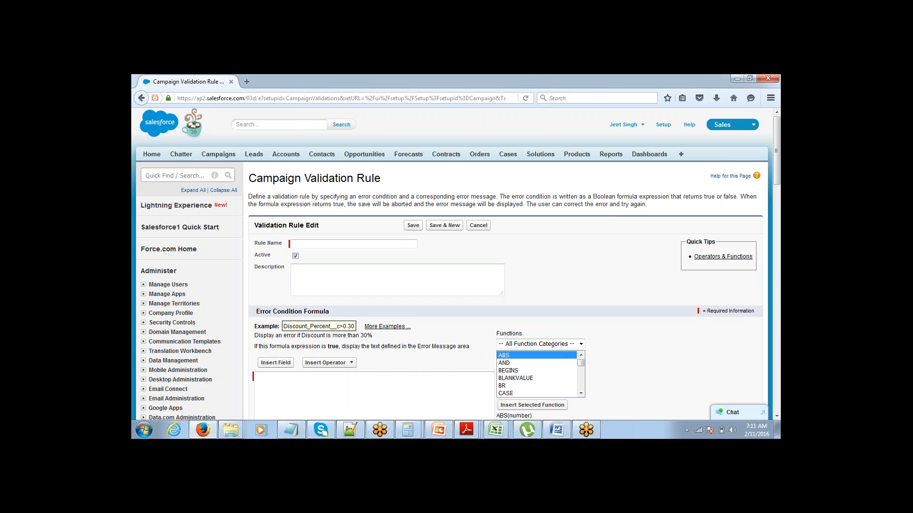
pyautogui.click(397, 243)
pyautogui.write('Campaign_ end date')
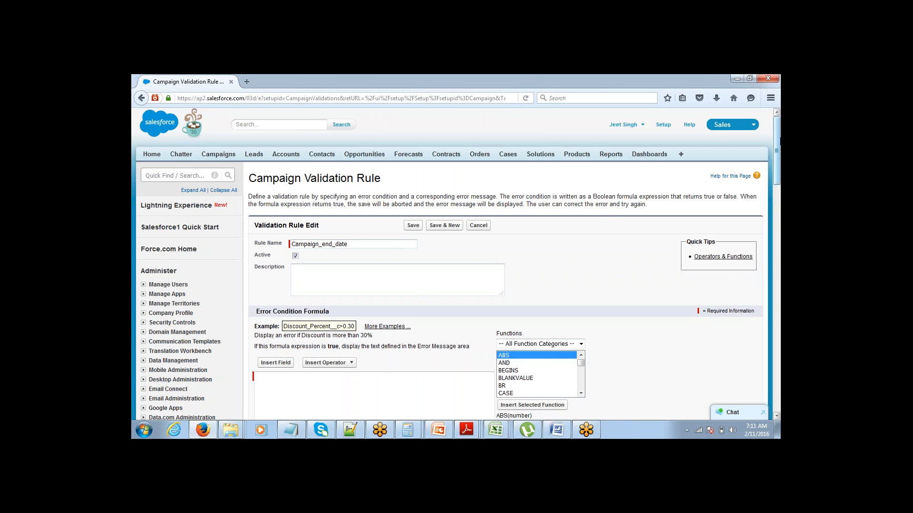
pyautogui.moveTo(777, 140); pyautogui.dragTo(775, 169)
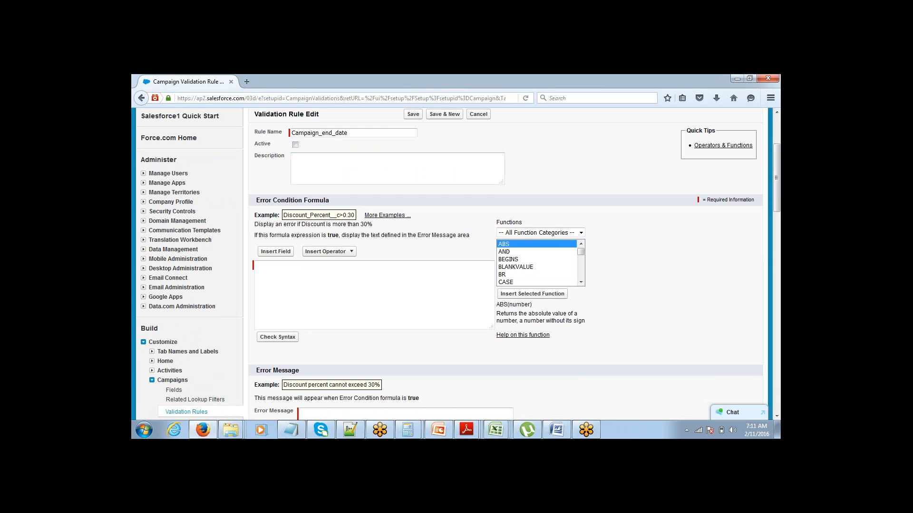
pyautogui.click(297, 145)
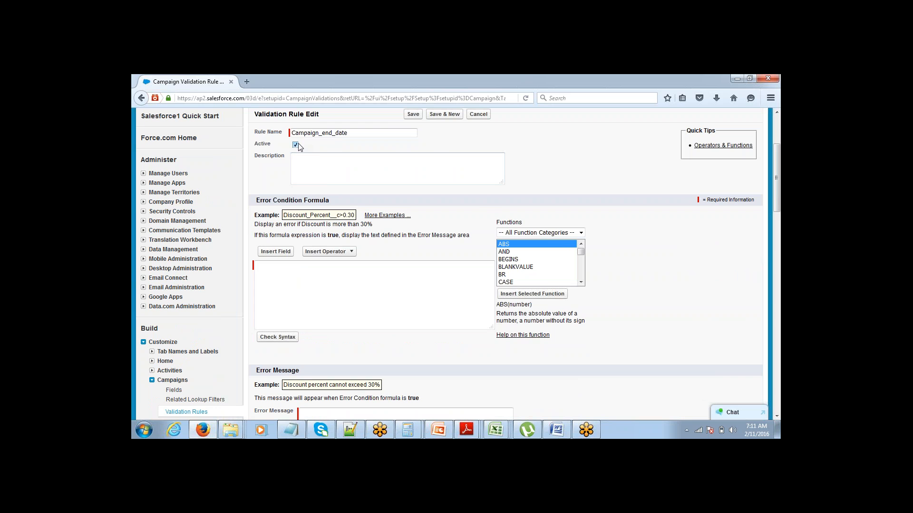
# Insert the Campaign End Date field into the error condition formula, followed by a minus sign.
pyautogui.click(303, 277)
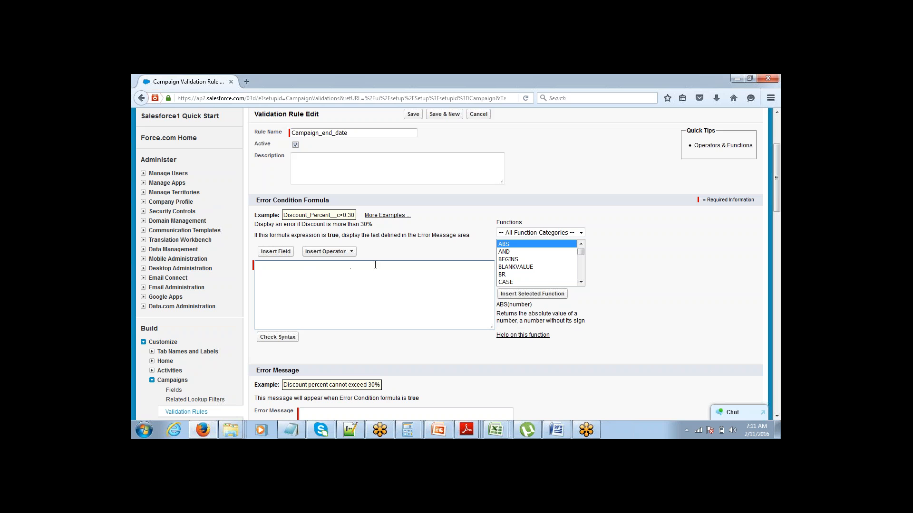
pyautogui.moveTo(776, 158); pyautogui.dragTo(775, 162)
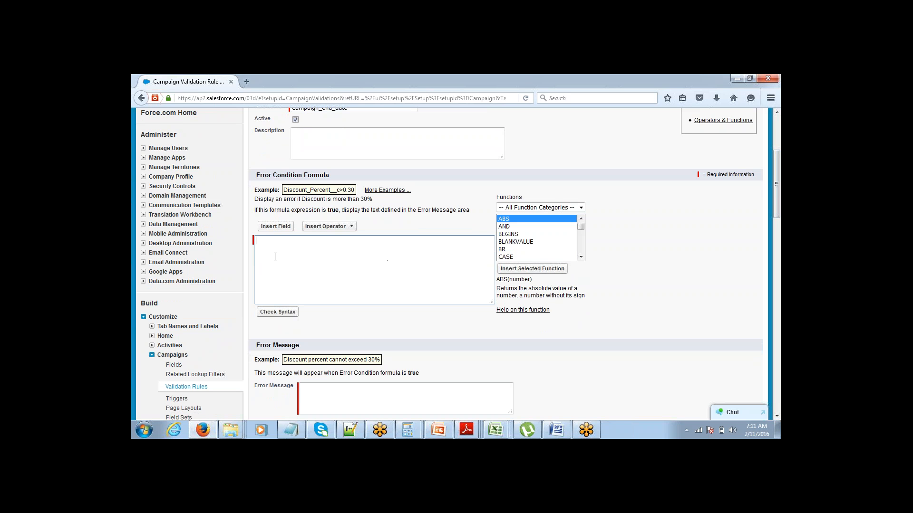
pyautogui.click(275, 226)
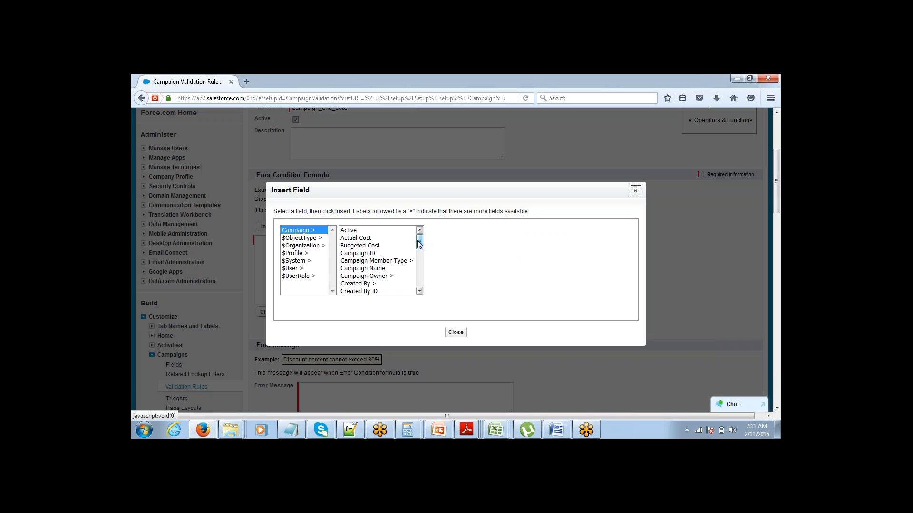
pyautogui.moveTo(420, 247); pyautogui.dragTo(420, 262)
pyautogui.click(388, 245)
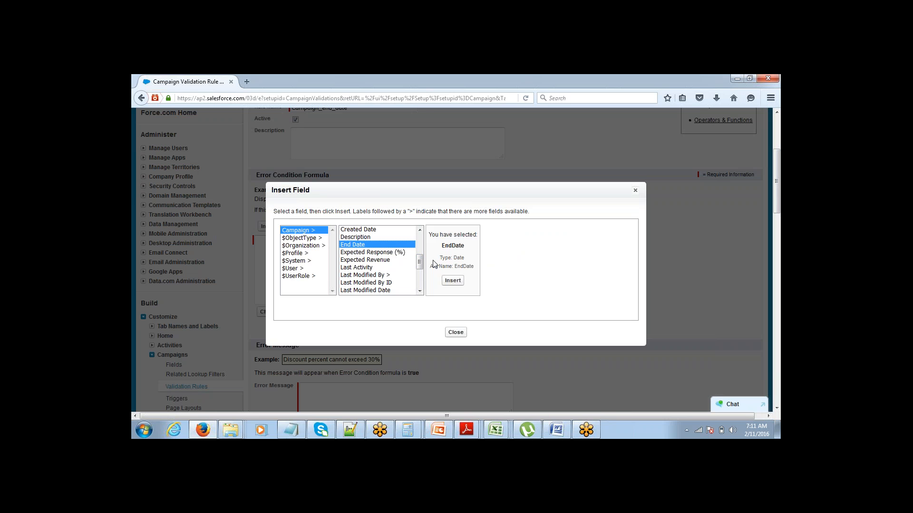
pyautogui.click(452, 281)
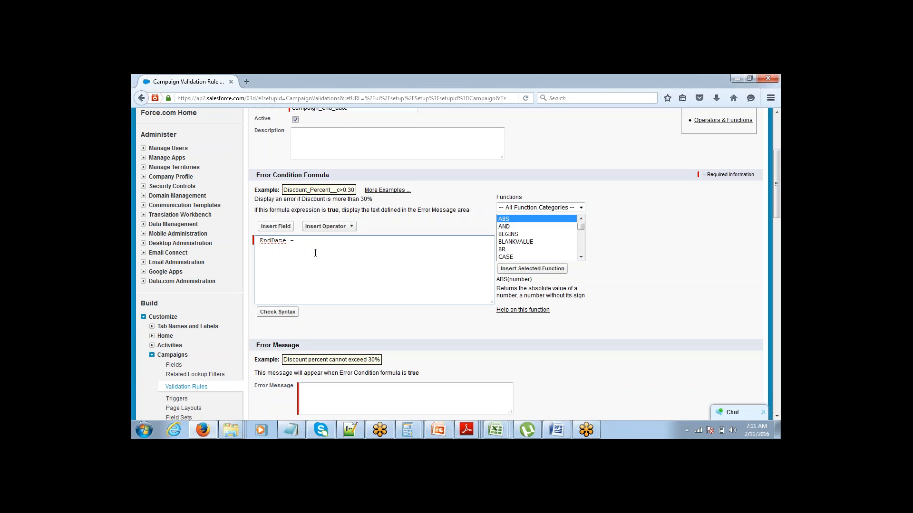
# Insert the Campaign Start Date field after the minus sign, followed by a greater-than sign.
pyautogui.click(275, 226)
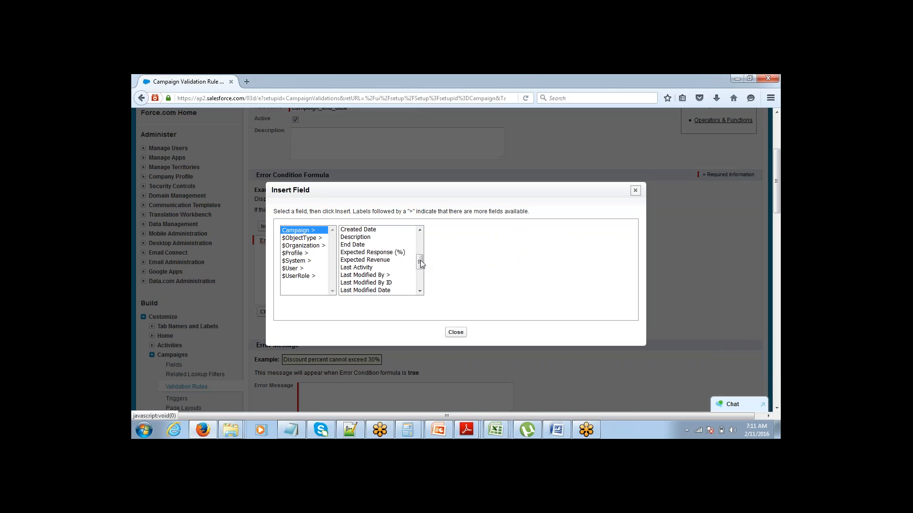
pyautogui.moveTo(421, 262); pyautogui.dragTo(420, 277)
pyautogui.click(376, 278)
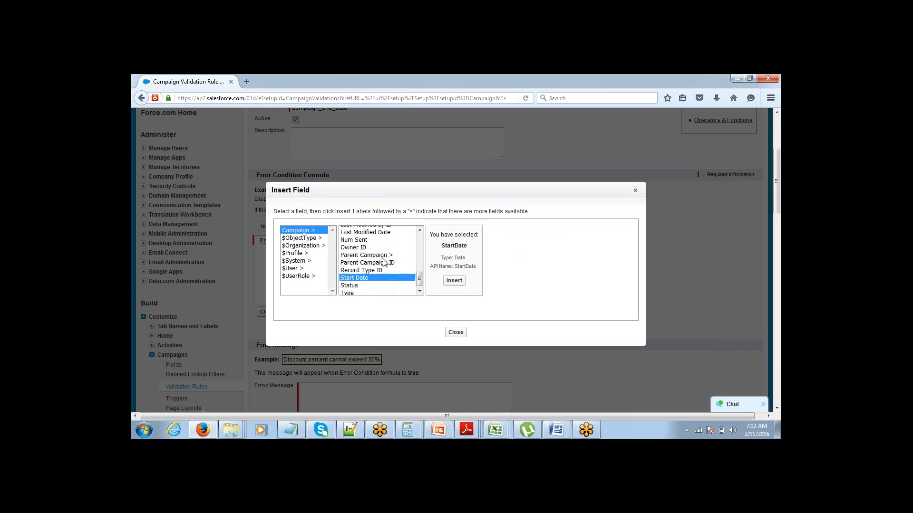
pyautogui.click(454, 280)
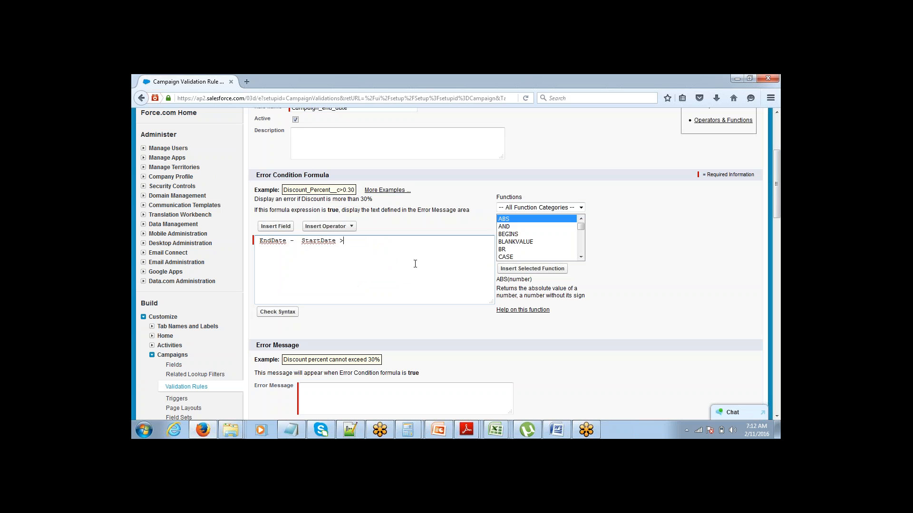
# Complete the error condition as "EndDate - StartDate > 15", removing the extra spaces.
pyautogui.write('15')
pyautogui.press('Delete')
pyautogui.press('Right')
pyautogui.press('Right')
pyautogui.press('Right')
pyautogui.press('Right')
pyautogui.press('Right')
pyautogui.press('Right')
pyautogui.press('Right')
pyautogui.press('Right')
pyautogui.press('Right')
pyautogui.press('Right')
pyautogui.press('Right')
pyautogui.press('BackSpace')
pyautogui.press('End')
pyautogui.hotkey('ctrl', 'shift', 'Left')
pyautogui.hotkey('ctrl', 'shift', 'Left')
pyautogui.hotkey('ctrl', 'shift', 'Left')
pyautogui.hotkey('ctrl', 'shift', 'Left')
pyautogui.hotkey('ctrl', 'shift', 'Left')
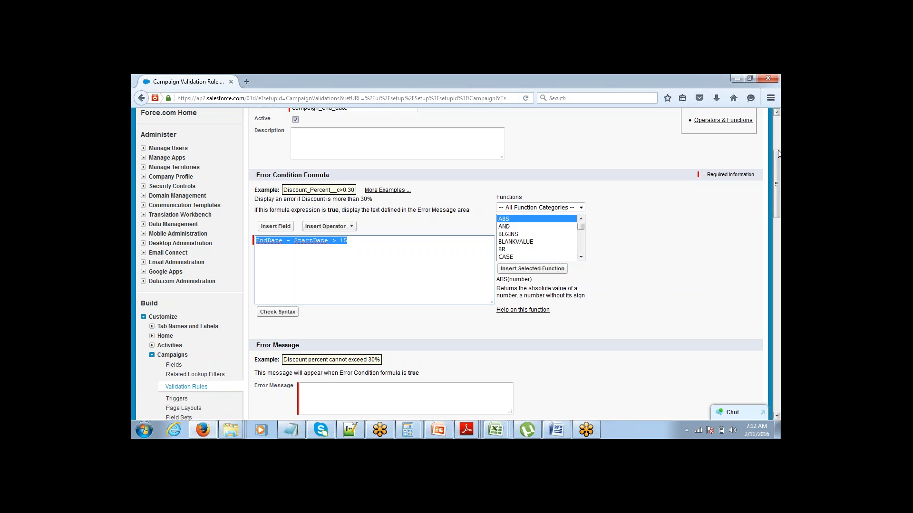
# Set the rule's error message to "End Date can not be more than 15 days from Start Date".
pyautogui.moveTo(775, 164); pyautogui.dragTo(776, 177)
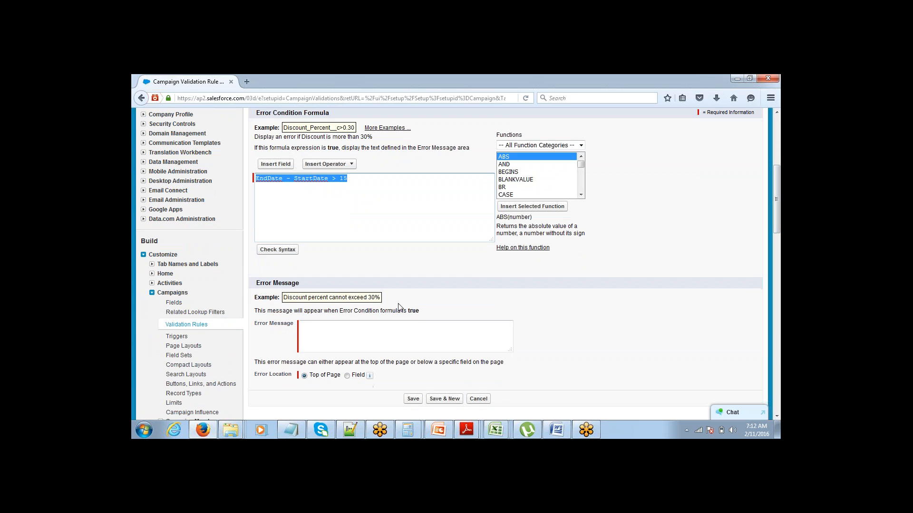
pyautogui.click(312, 328)
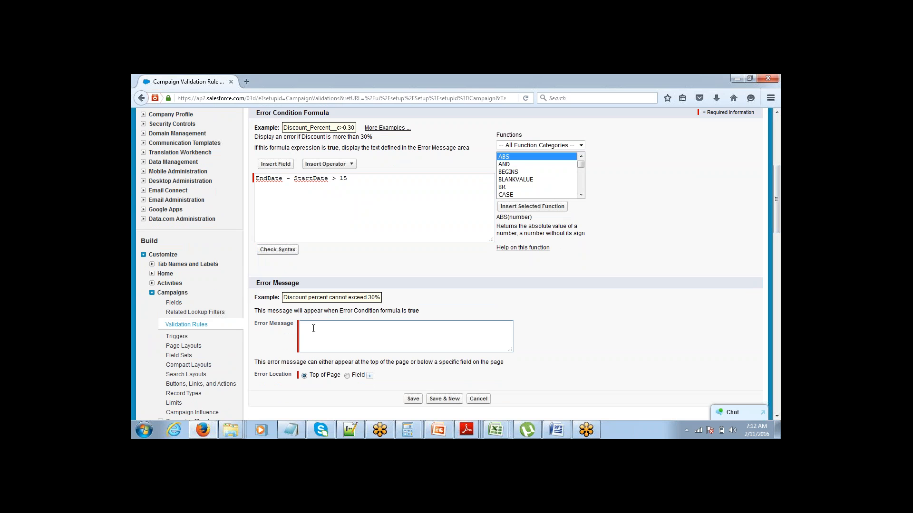
pyautogui.write('End Date ')
pyautogui.write('can not be')
pyautogui.write(' o')
pyautogui.write('more han')
pyautogui.press('BackSpace')
pyautogui.press('BackSpace')
pyautogui.press('BackSpace')
pyautogui.write('than 15 days from Start Date')
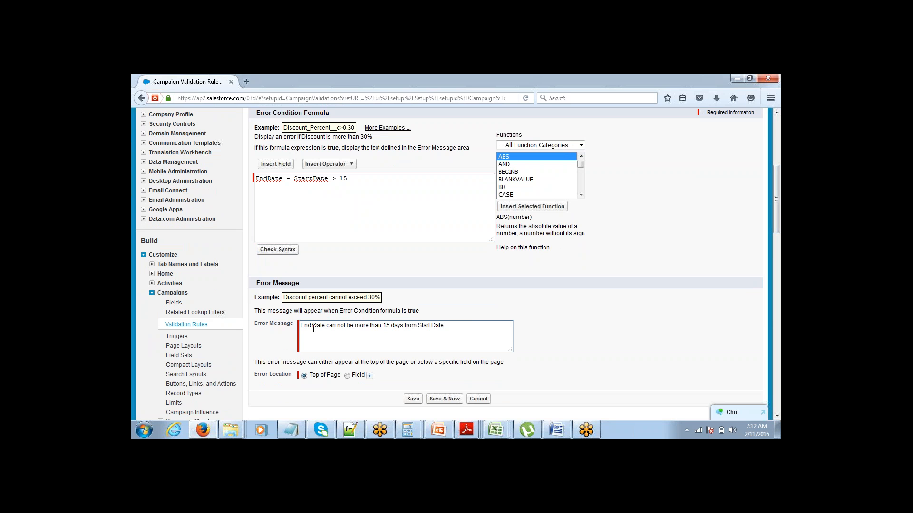
pyautogui.hotkey('ctrl', 'shift', 'Left')
pyautogui.hotkey('ctrl', 'shift', 'Left')
pyautogui.hotkey('shift', 'Home')
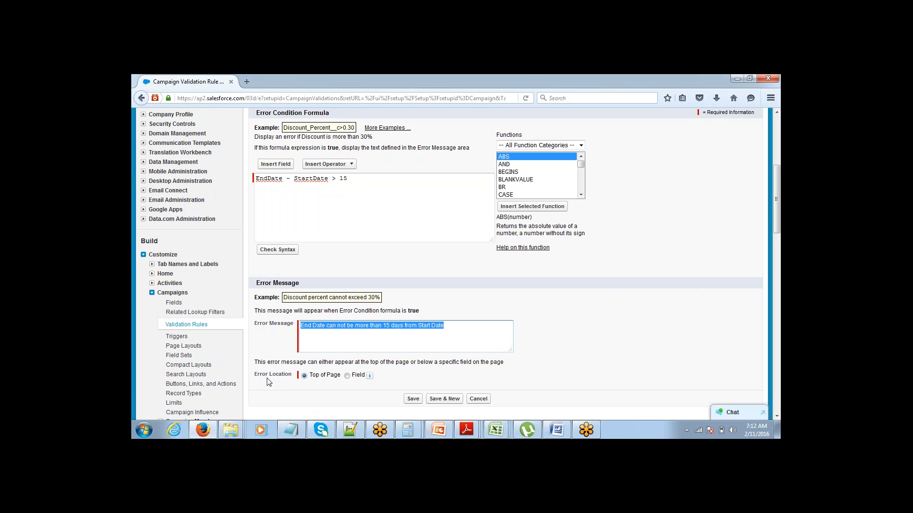
pyautogui.moveTo(258, 374); pyautogui.dragTo(288, 382)
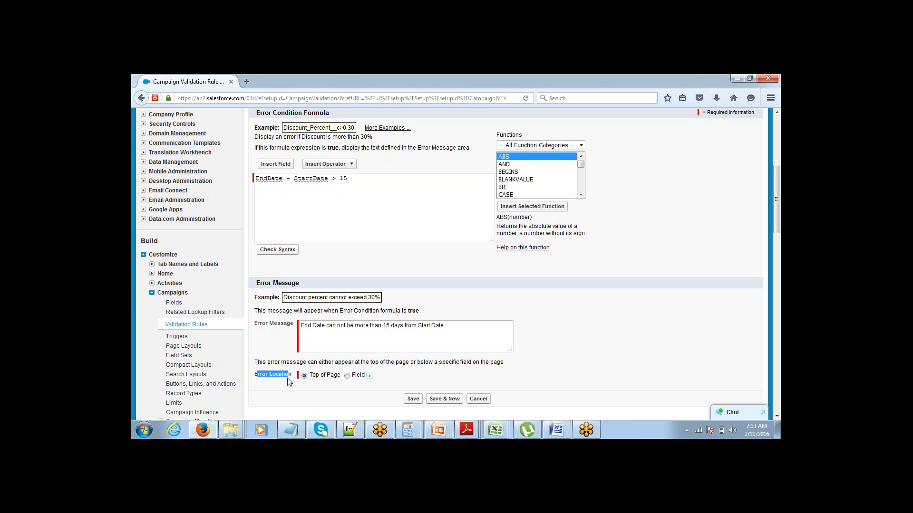
# Try the End Date field and the Start Date field as the error location, and return it to Top of Page.
pyautogui.click(347, 376)
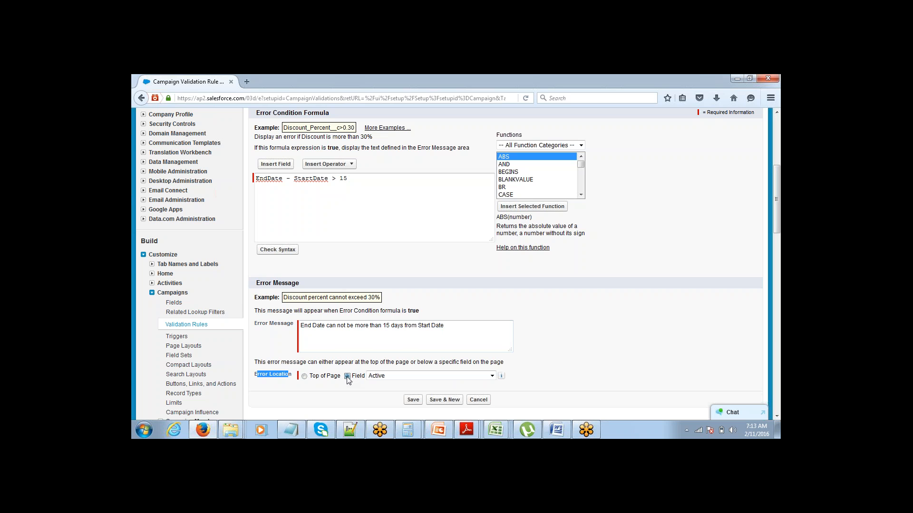
pyautogui.click(395, 376)
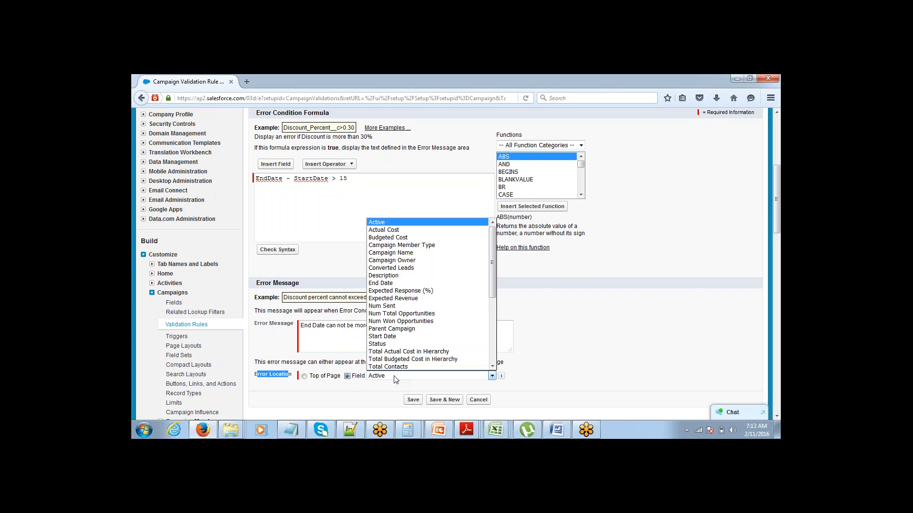
pyautogui.click(435, 283)
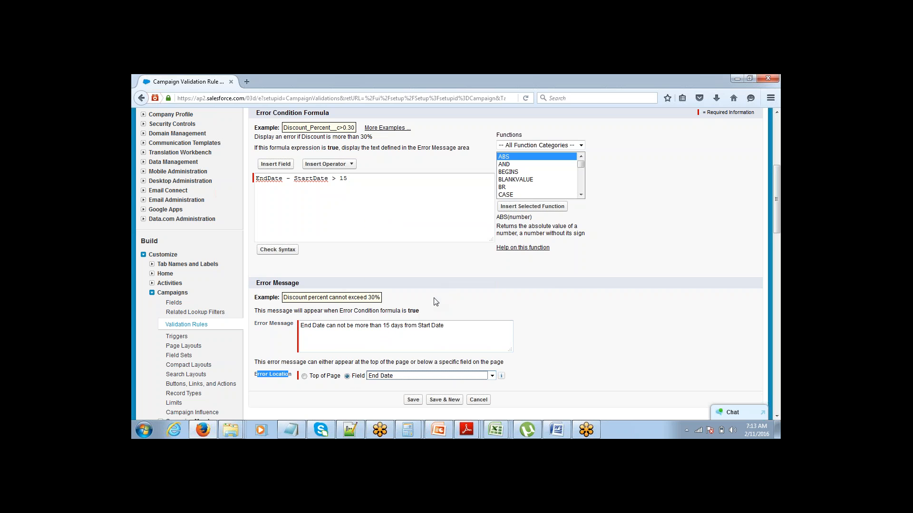
pyautogui.click(433, 376)
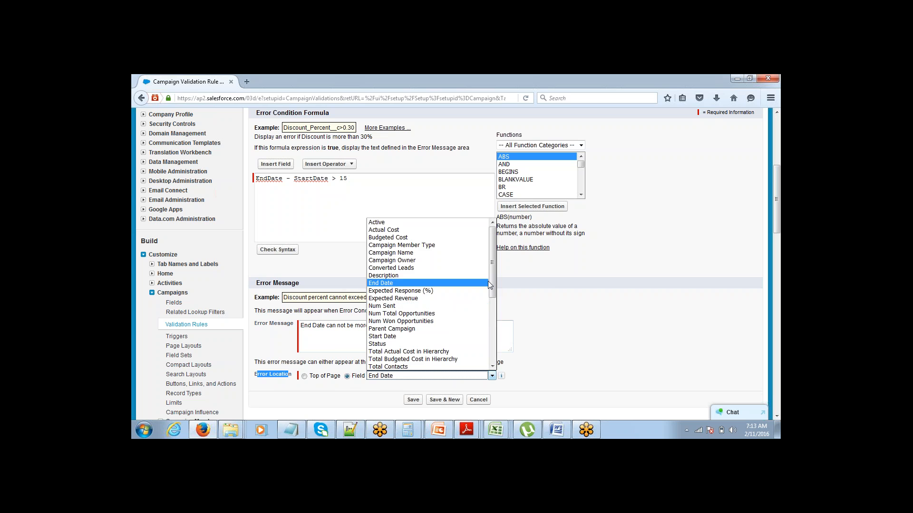
pyautogui.click(447, 336)
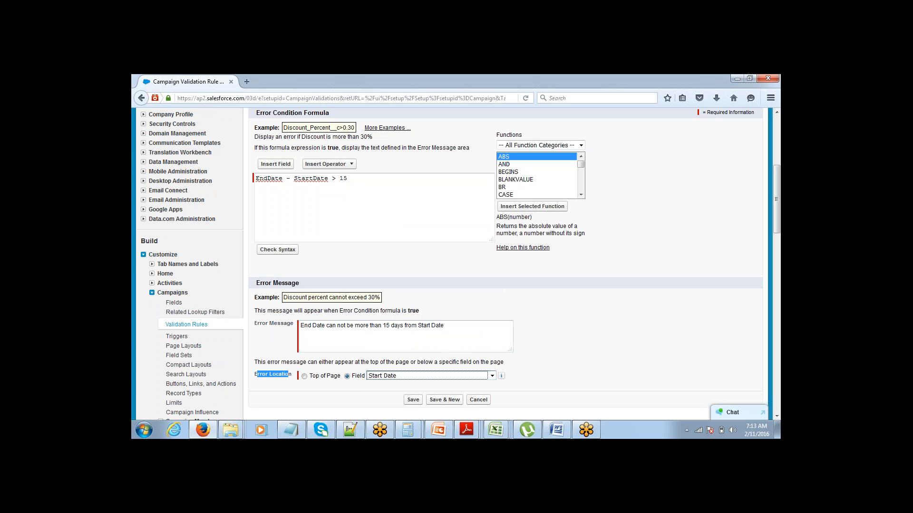
pyautogui.click(304, 376)
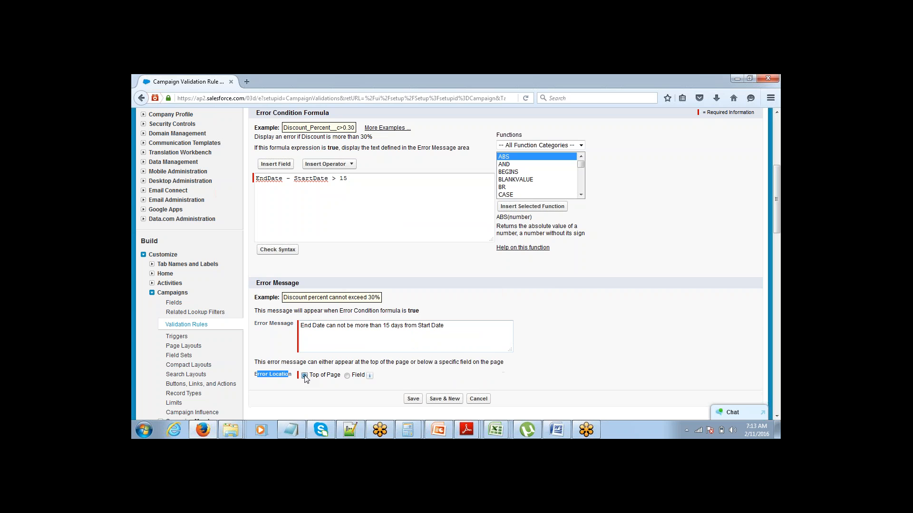
# Set the error location to the End Date field and save the validation rule.
pyautogui.click(347, 376)
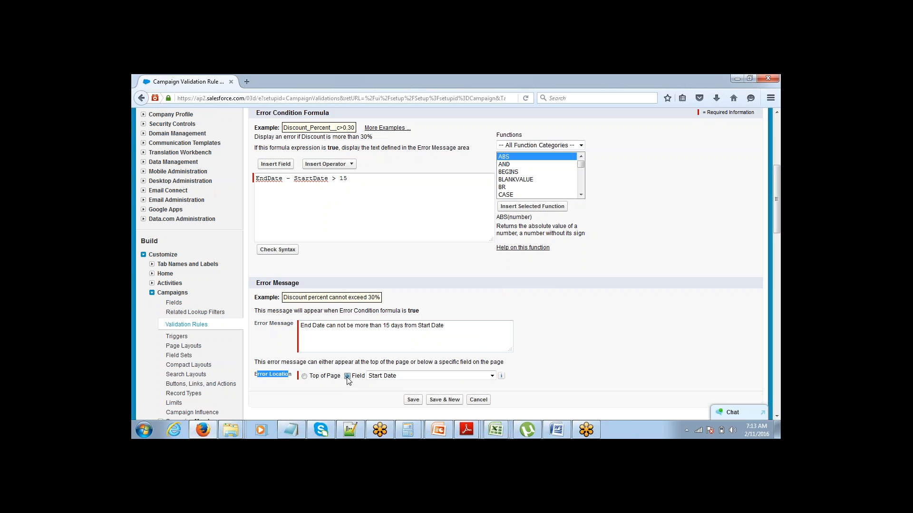
pyautogui.click(416, 379)
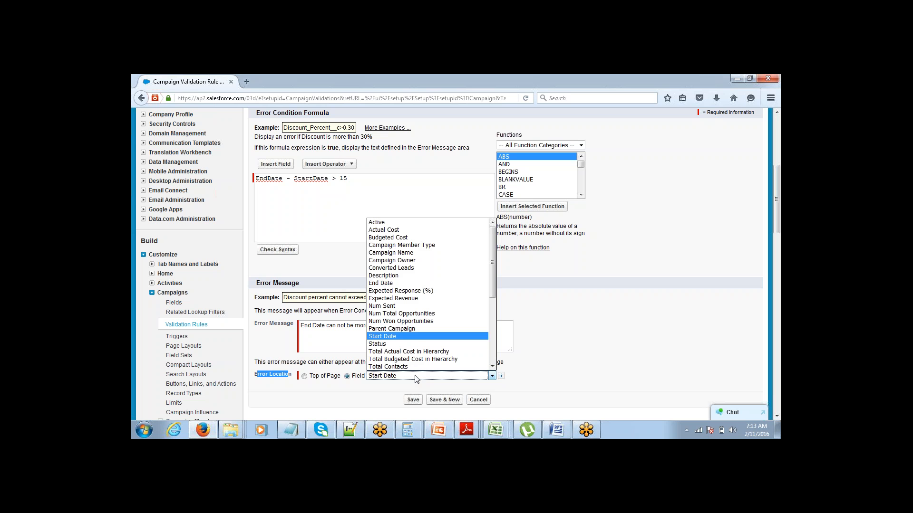
pyautogui.click(413, 283)
pyautogui.click(462, 300)
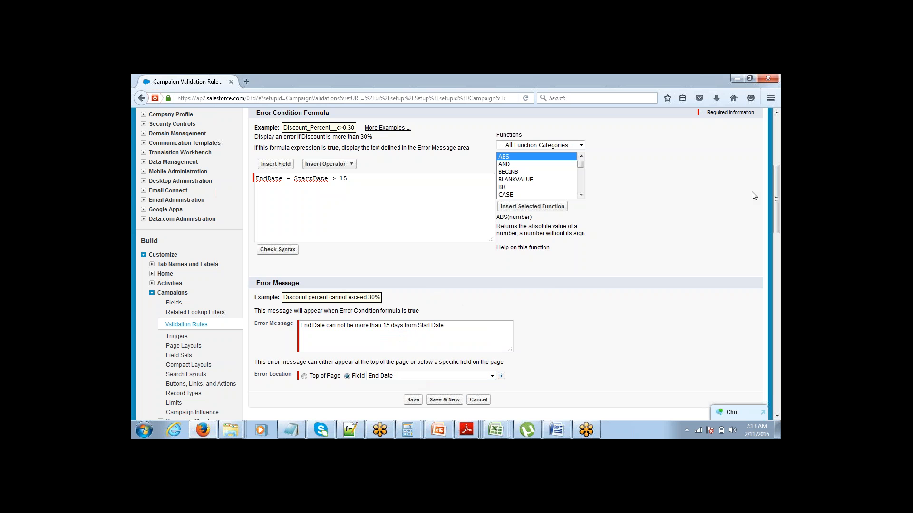
pyautogui.scroll(-2, 749, 196)
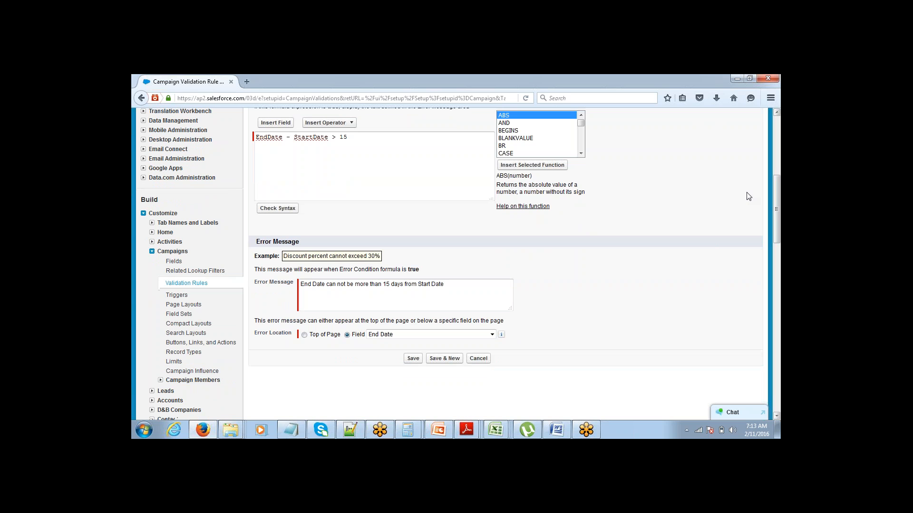
pyautogui.click(413, 359)
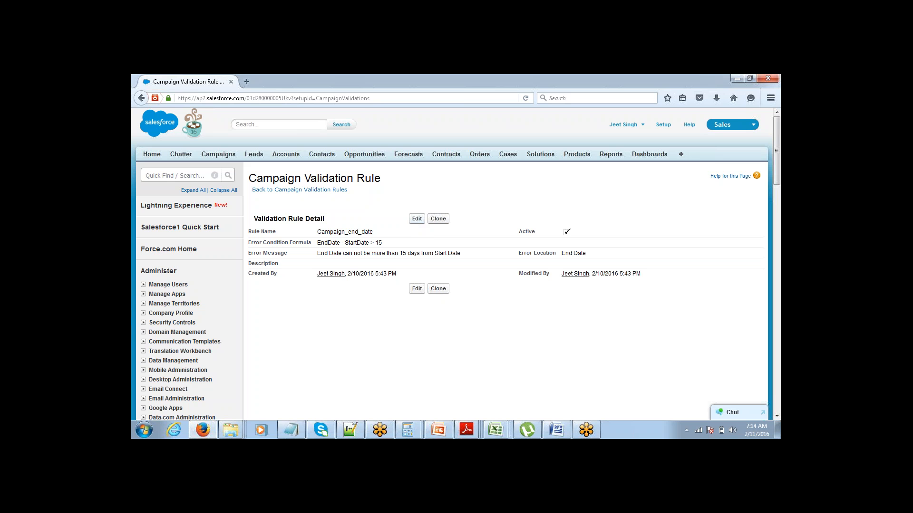
# Start a new campaign named "Campaign 1" and mark it as active.
pyautogui.moveTo(779, 131)
pyautogui.mouseDown()
pyautogui.moveTo(779, 152)
pyautogui.moveTo(779, 131)
pyautogui.mouseUp()
pyautogui.click(216, 158)
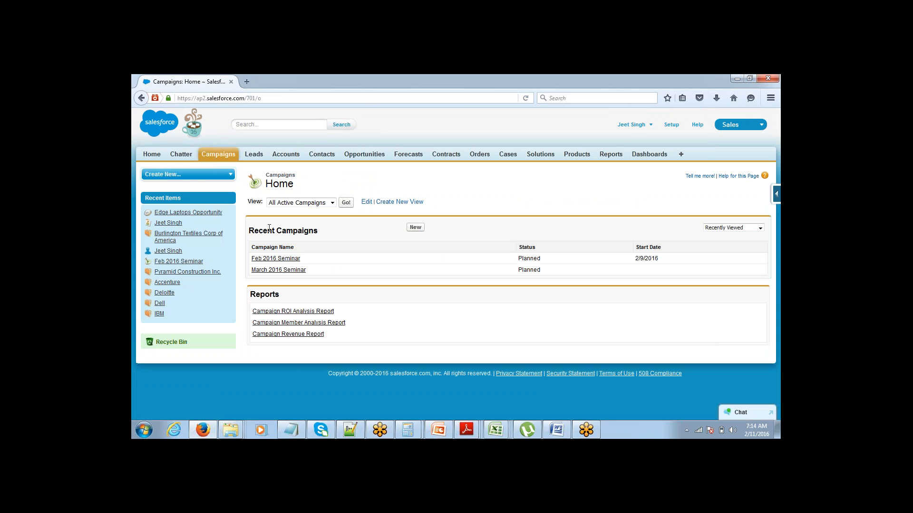
pyautogui.click(418, 229)
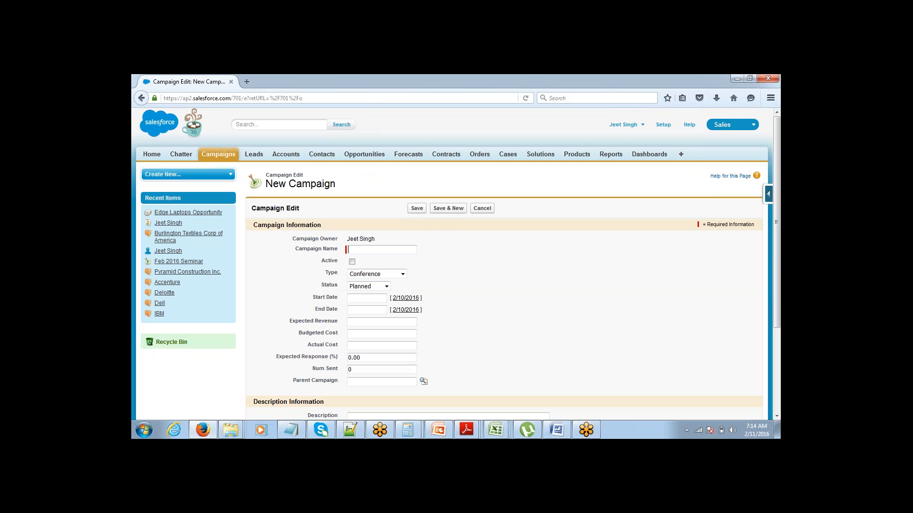
pyautogui.write('Capaign 1')
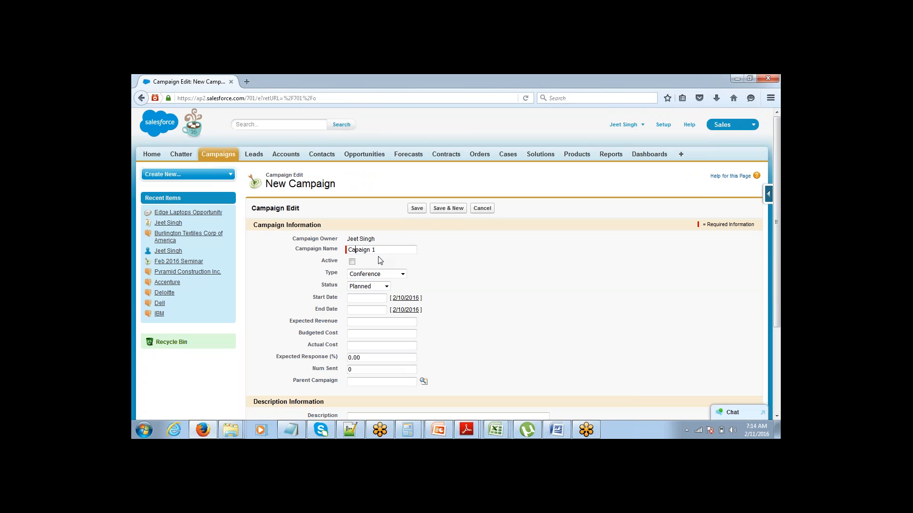
pyautogui.write('m')
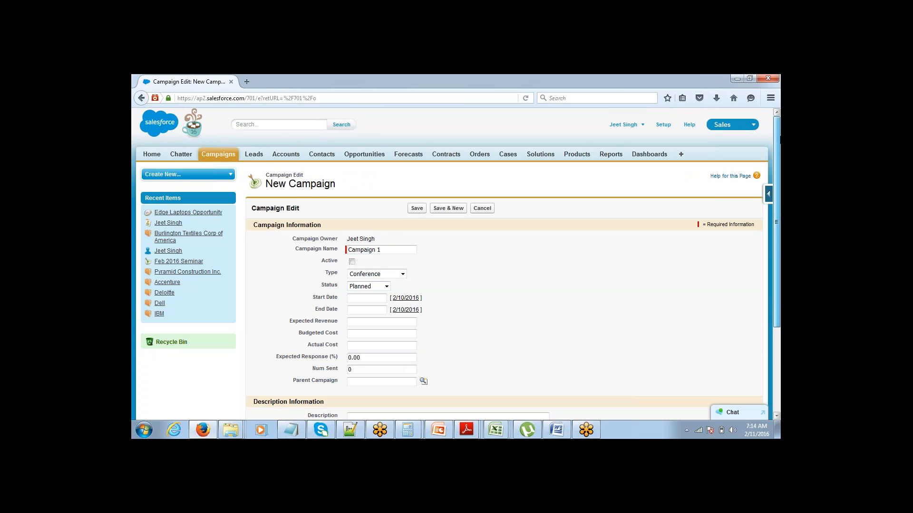
pyautogui.scroll(-2, 772, 179)
pyautogui.click(352, 210)
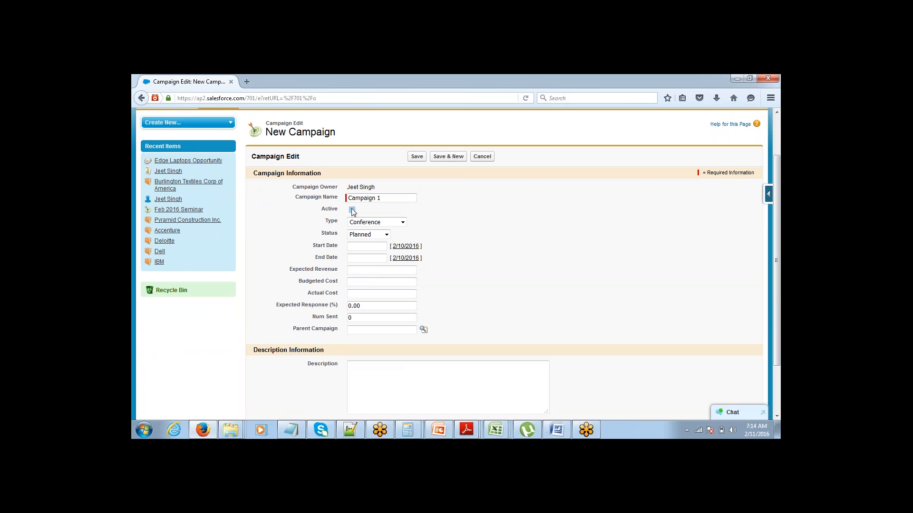
# Set the campaign's Start Date to 2/10/2016 and its End Date to 3/2/2016.
pyautogui.click(380, 246)
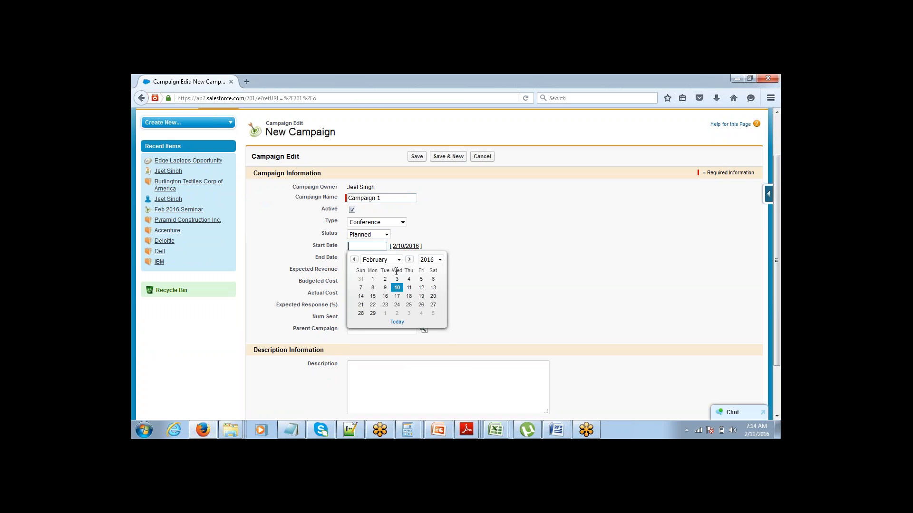
pyautogui.click(397, 288)
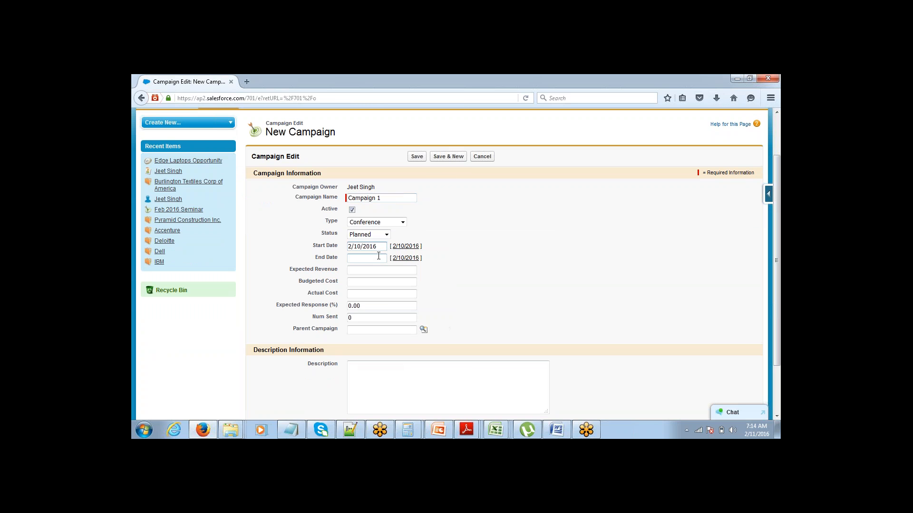
pyautogui.click(379, 257)
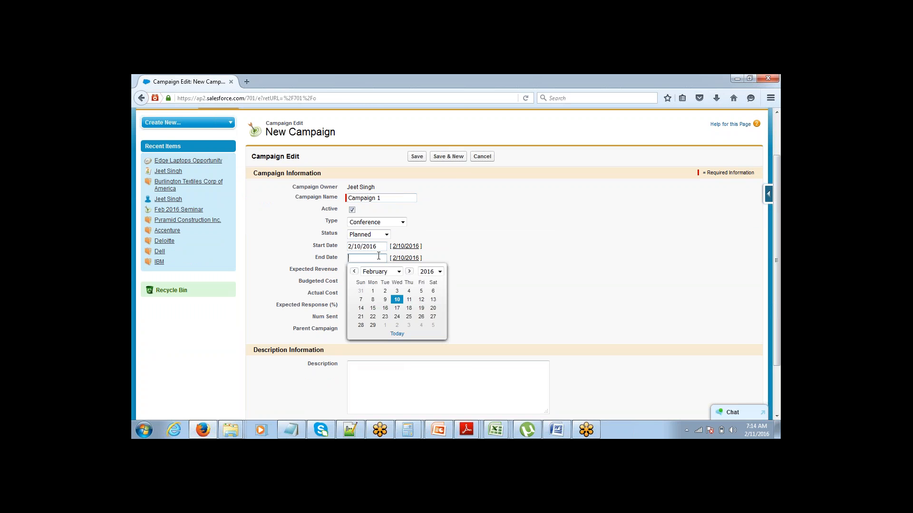
pyautogui.click(397, 326)
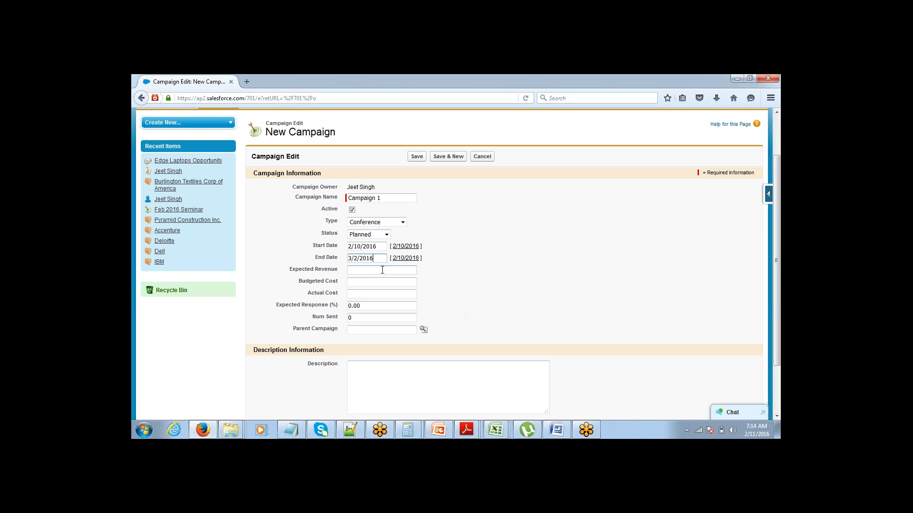
# Set the campaign's Expected Revenue to 500000, Budgeted Cost to 15000 and Actual Cost to 17000.
pyautogui.click(382, 270)
pyautogui.write('500000')
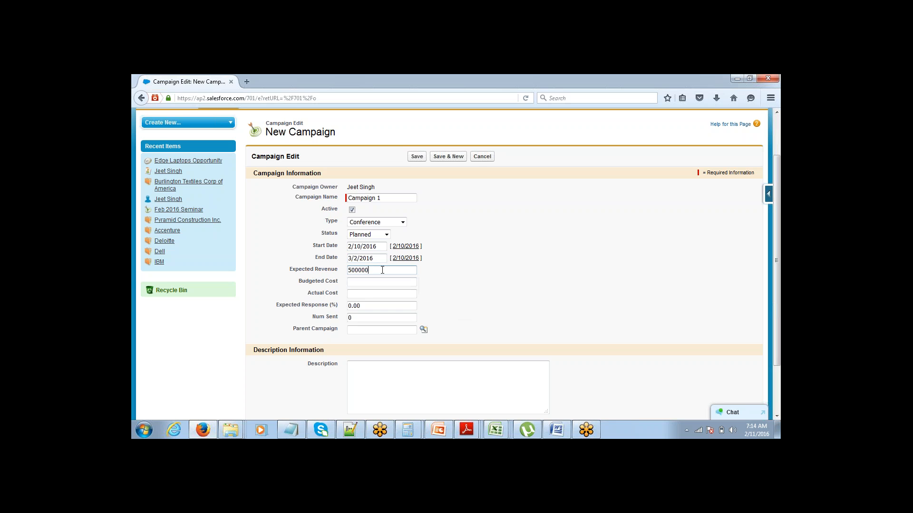
pyautogui.press('Tab')
pyautogui.write('15000')
pyautogui.press('Tab')
pyautogui.write('7000')
pyautogui.press('Tab')
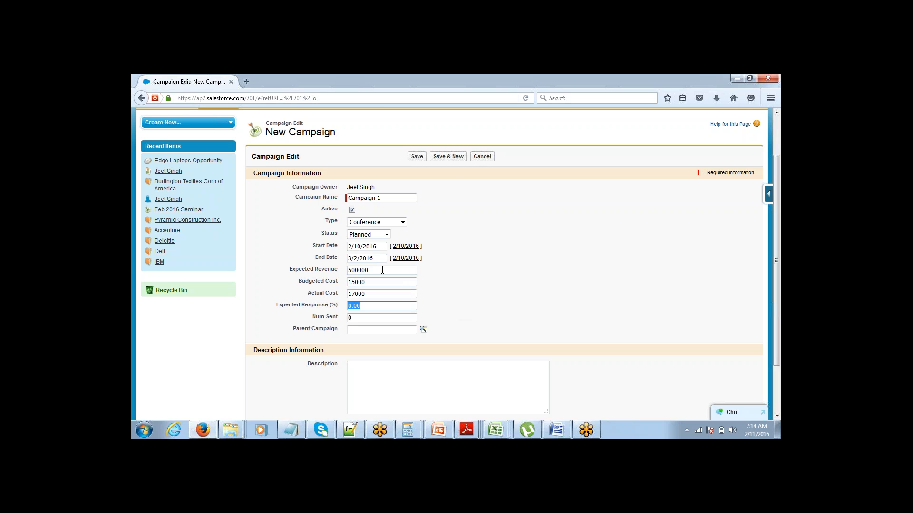
# Try to save the campaign to test the validation rule, and read the message at the End Date field.
pyautogui.click(463, 233)
pyautogui.click(417, 157)
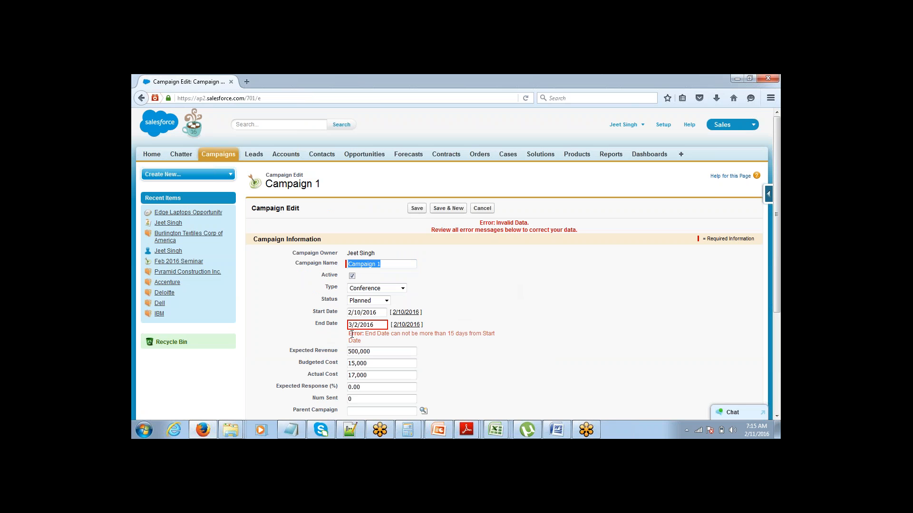
pyautogui.moveTo(352, 335); pyautogui.dragTo(361, 340)
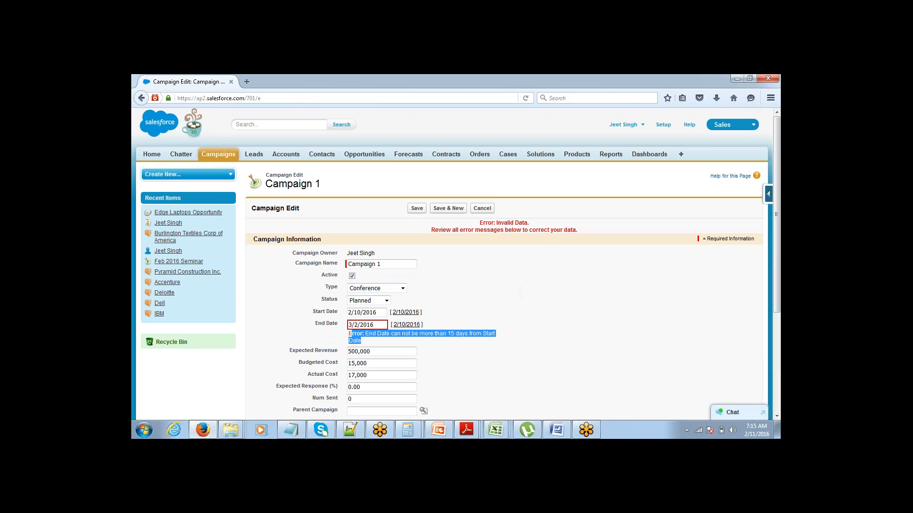
pyautogui.click(454, 333)
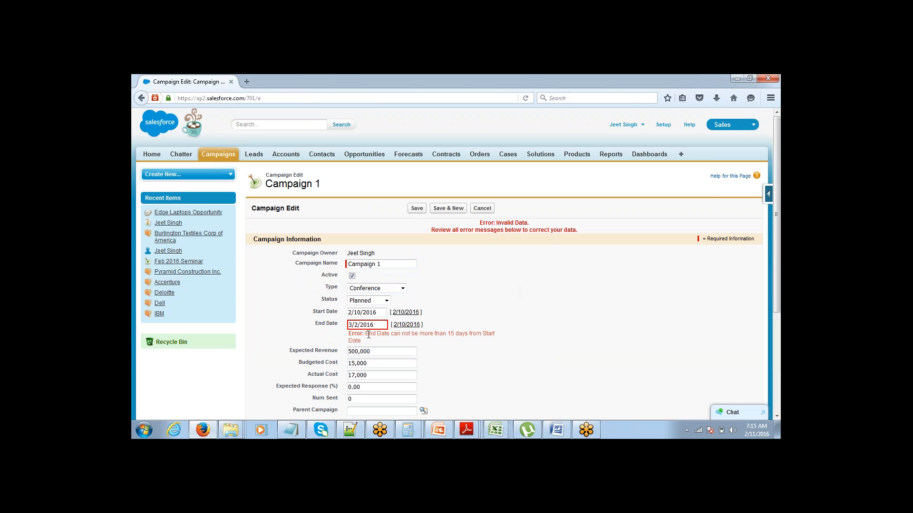
pyautogui.moveTo(369, 335); pyautogui.dragTo(413, 341)
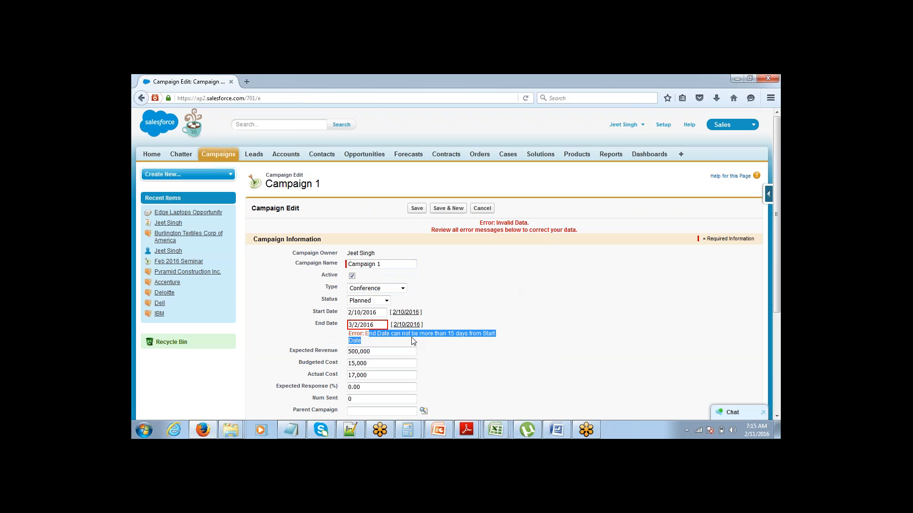
pyautogui.click(374, 196)
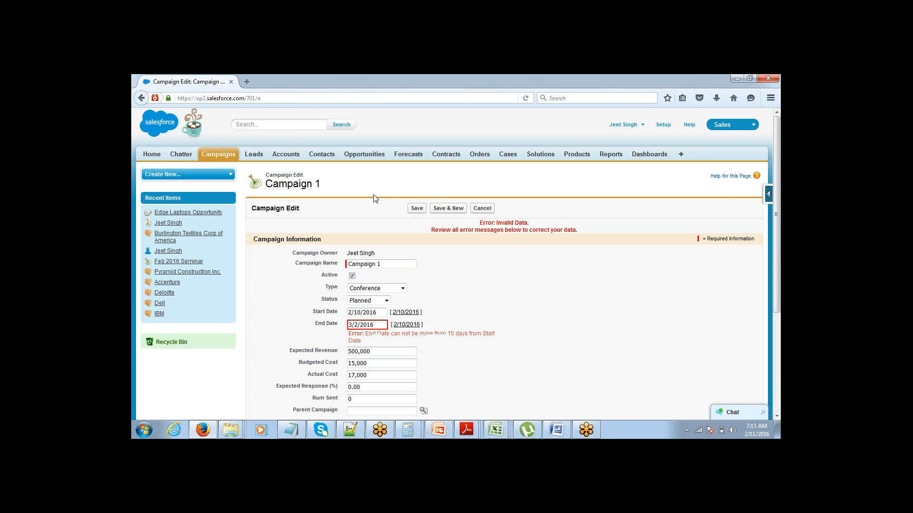
pyautogui.moveTo(292, 429)
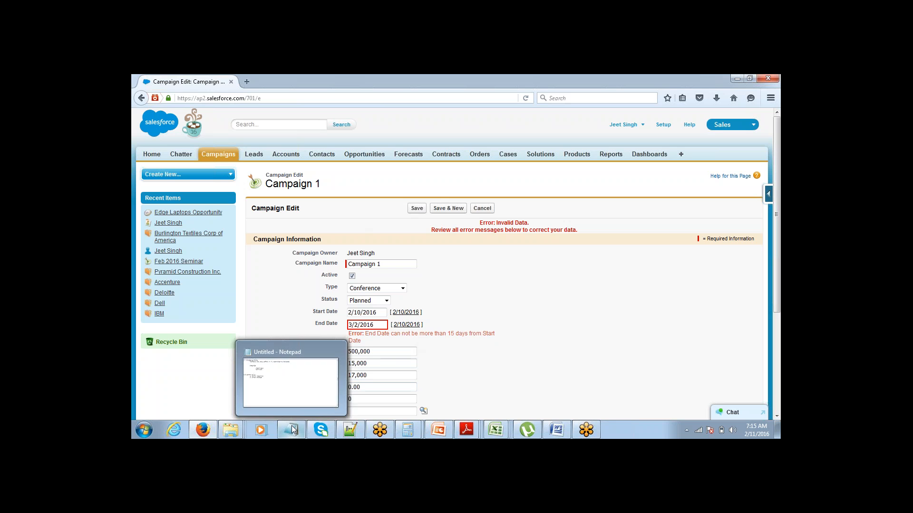
pyautogui.click(370, 289)
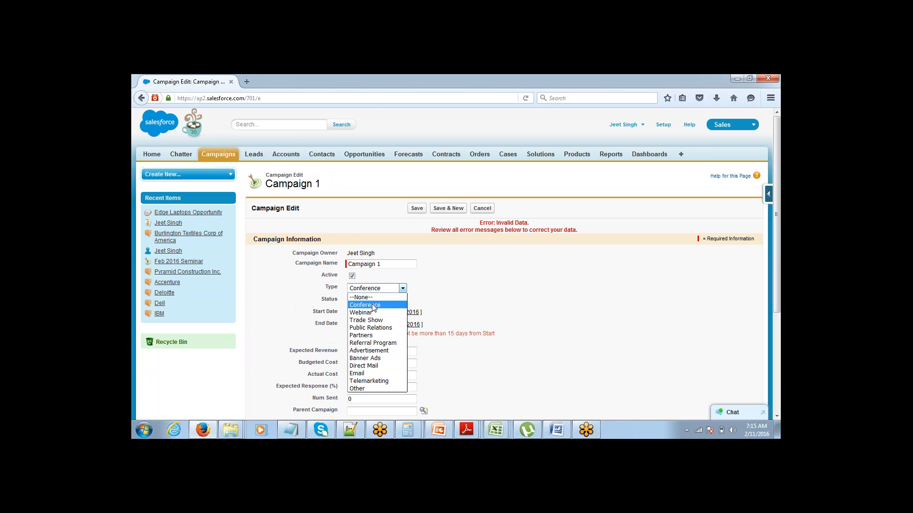
pyautogui.click(373, 306)
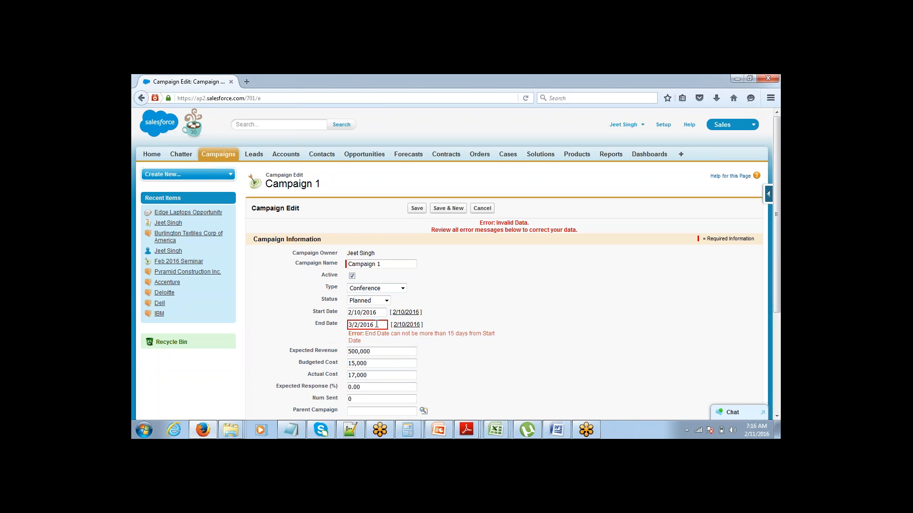
pyautogui.click(375, 325)
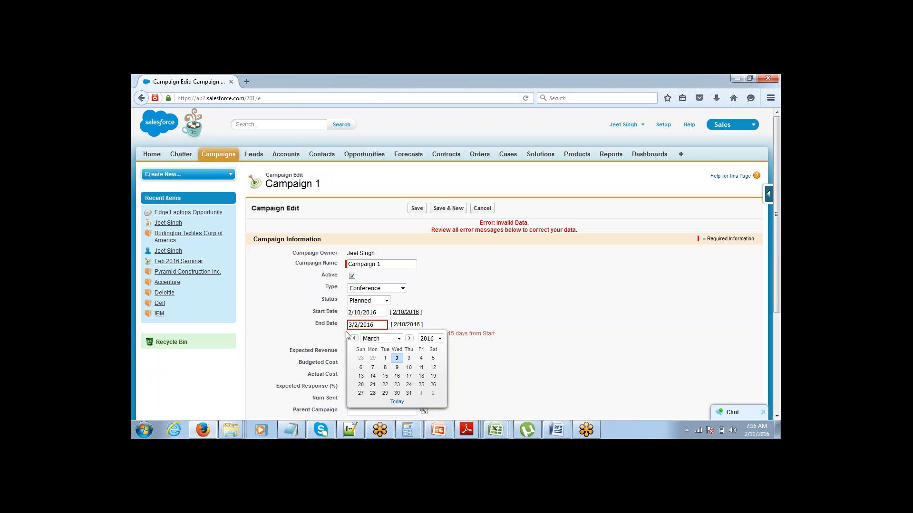
pyautogui.click(367, 290)
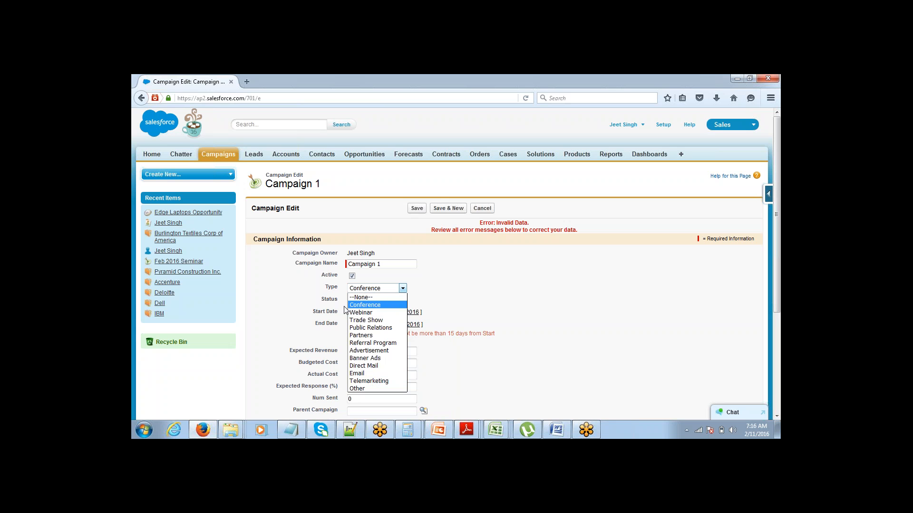
pyautogui.click(446, 311)
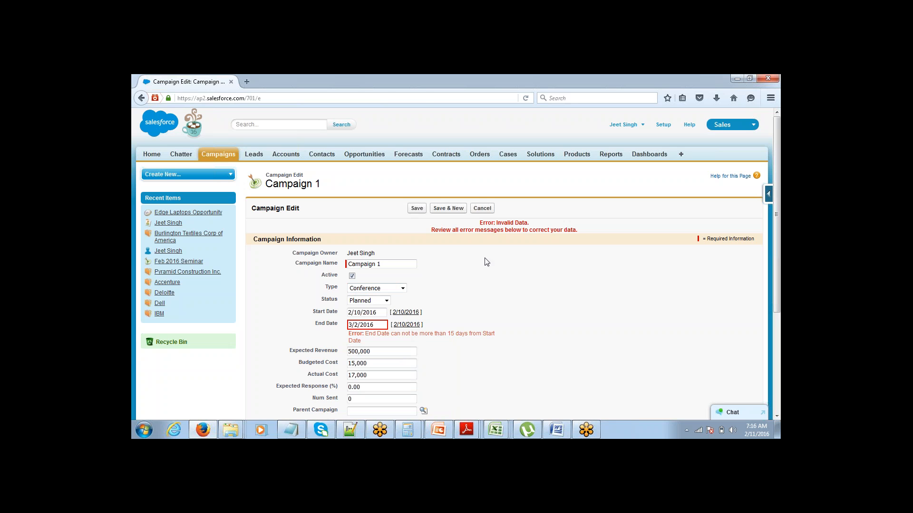
# Open the Campaign_end_date validation rule for editing from the Campaign validation rules in Setup.
pyautogui.click(665, 125)
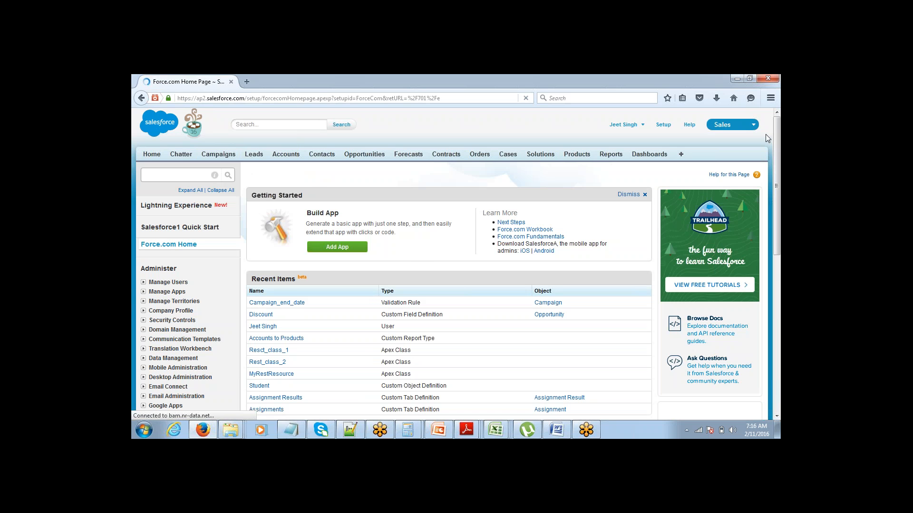
pyautogui.scroll(-5, 771, 156)
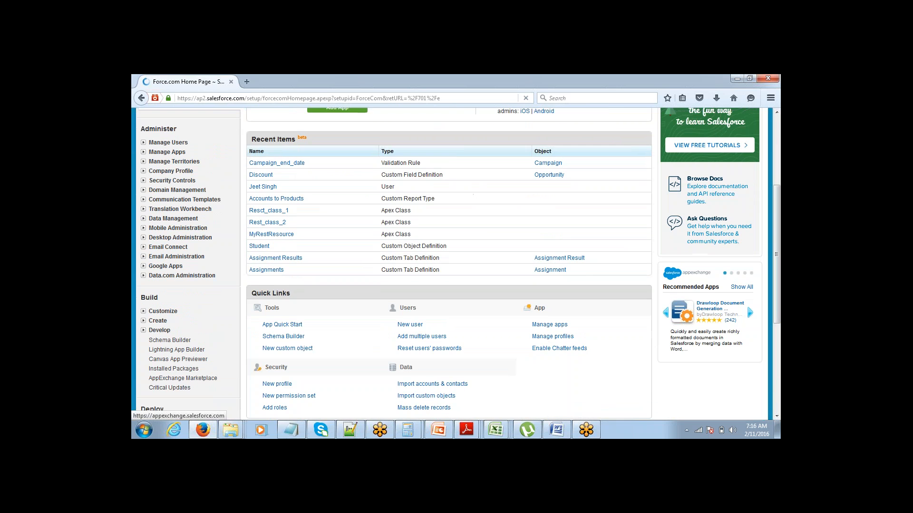
pyautogui.scroll(-3, 552, 276)
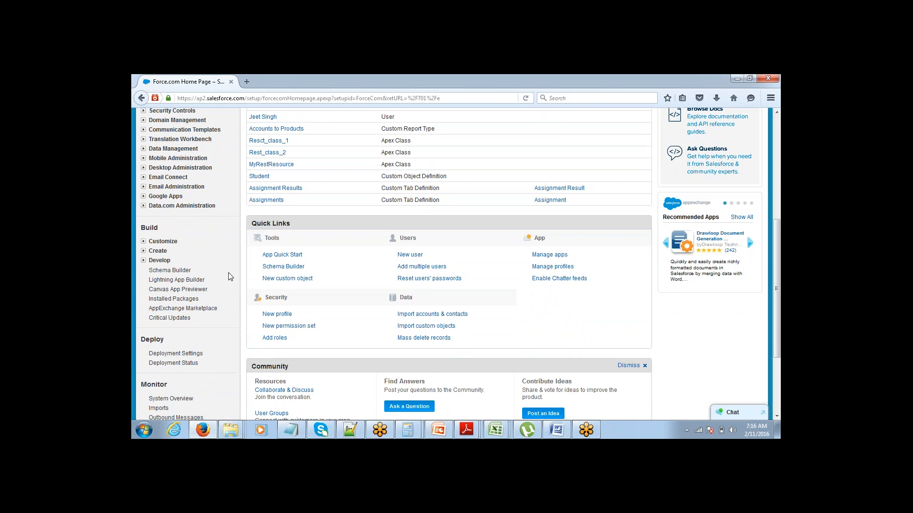
pyautogui.click(143, 242)
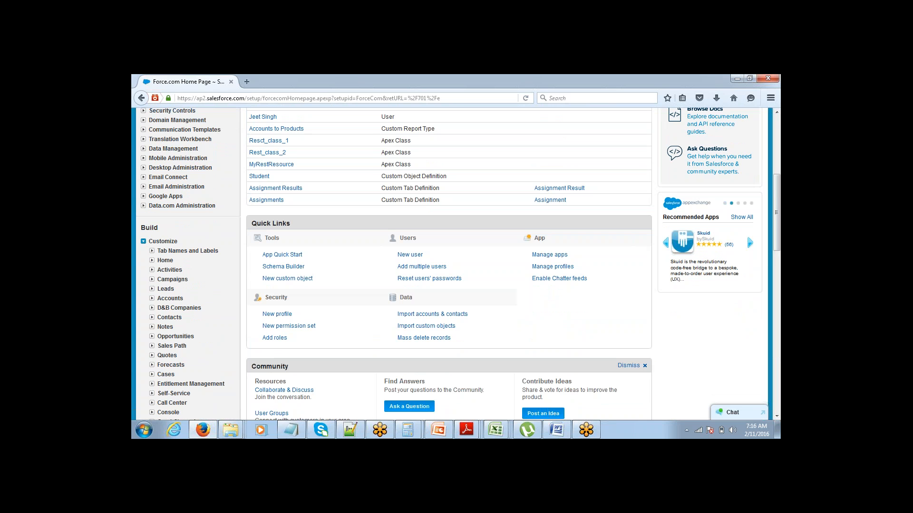
pyautogui.click(152, 280)
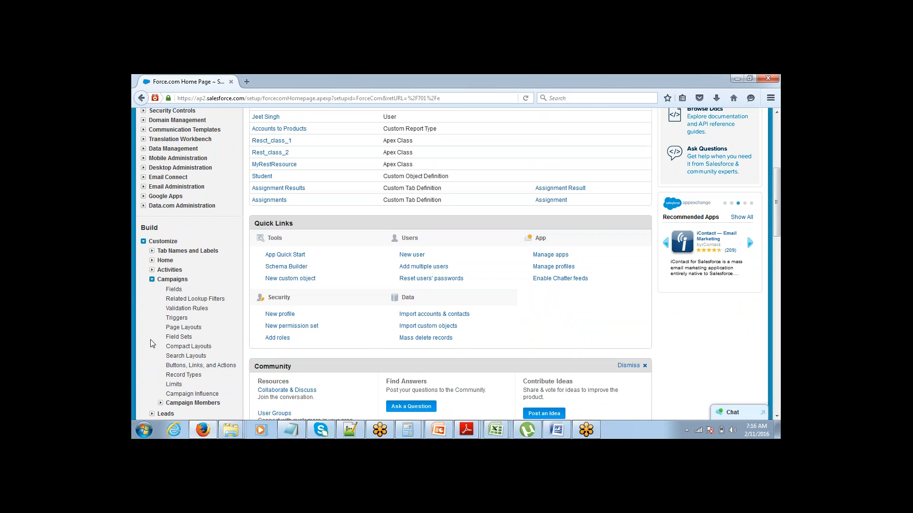
pyautogui.click(187, 308)
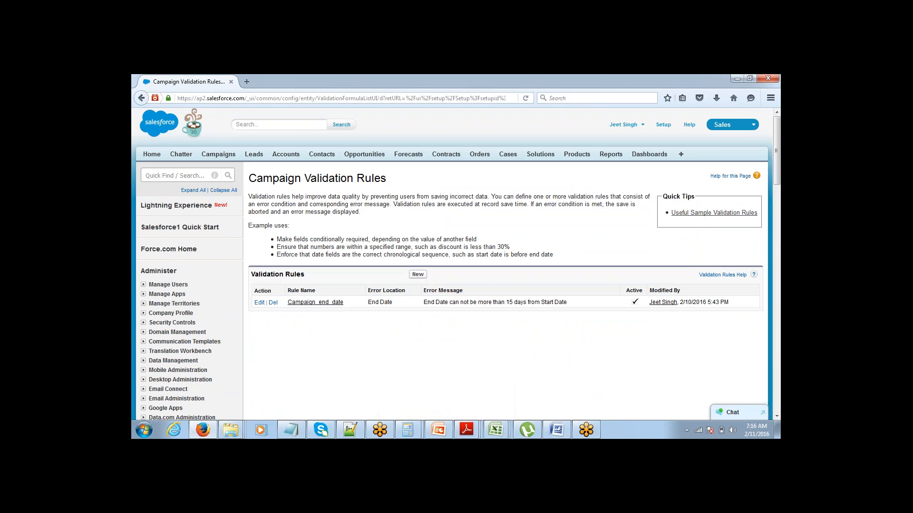
pyautogui.click(259, 303)
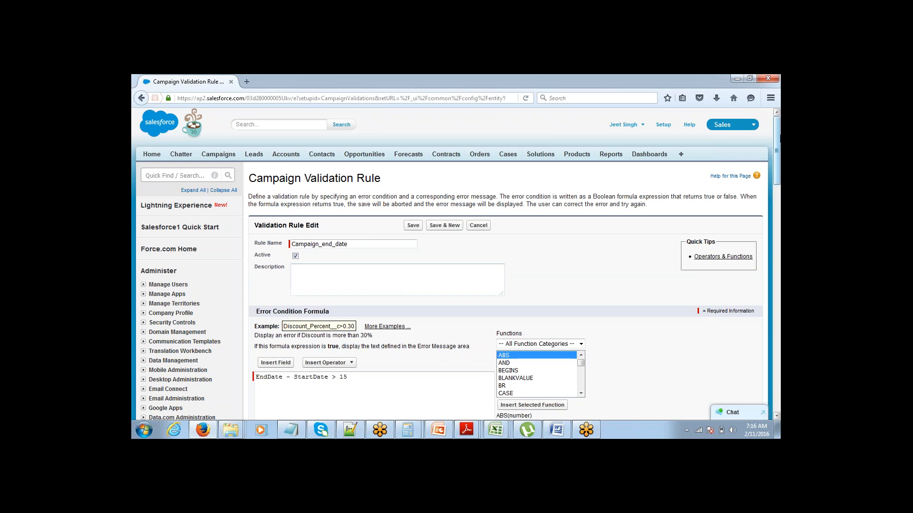
# Enclose the error condition formula in an AND( ) function and insert the Campaign Type field as its first argument.
pyautogui.scroll(-7, 779, 138)
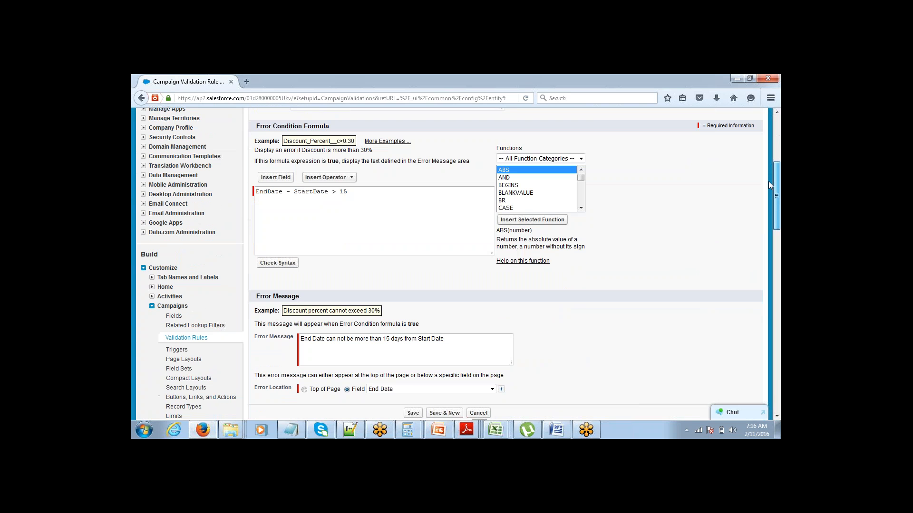
pyautogui.scroll(1, 769, 179)
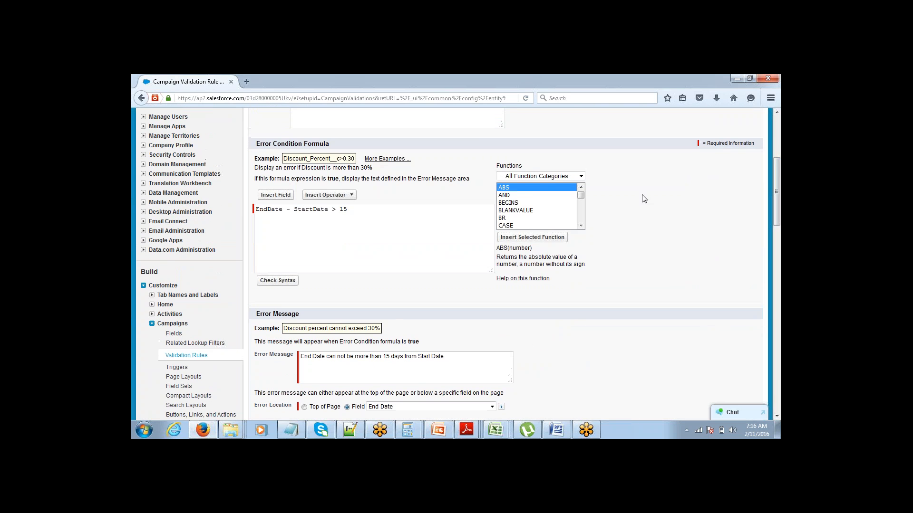
pyautogui.click(361, 209)
pyautogui.press('Home')
pyautogui.write('AND')
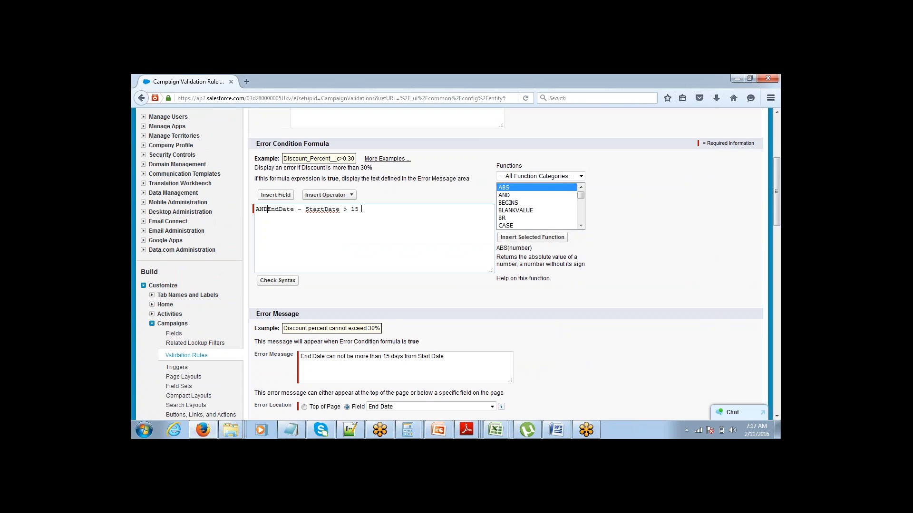
pyautogui.write('(')
pyautogui.click(275, 195)
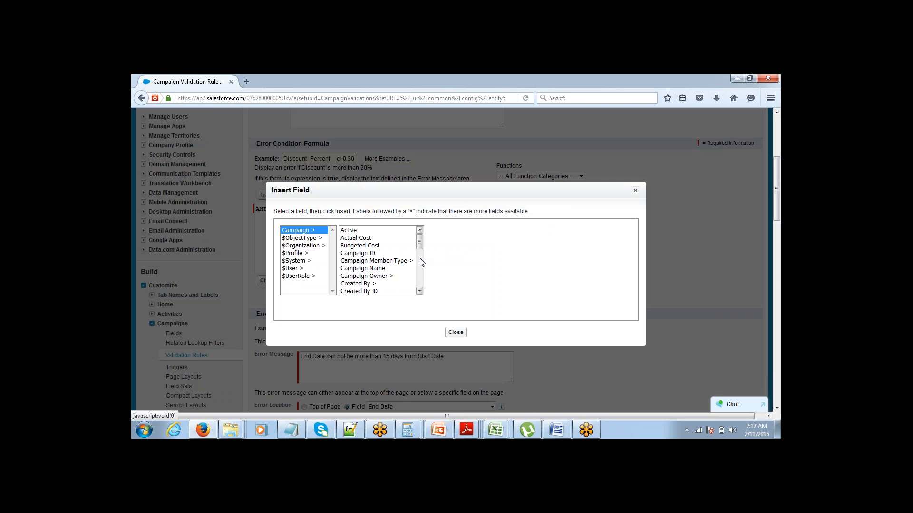
pyautogui.moveTo(420, 243); pyautogui.dragTo(421, 287)
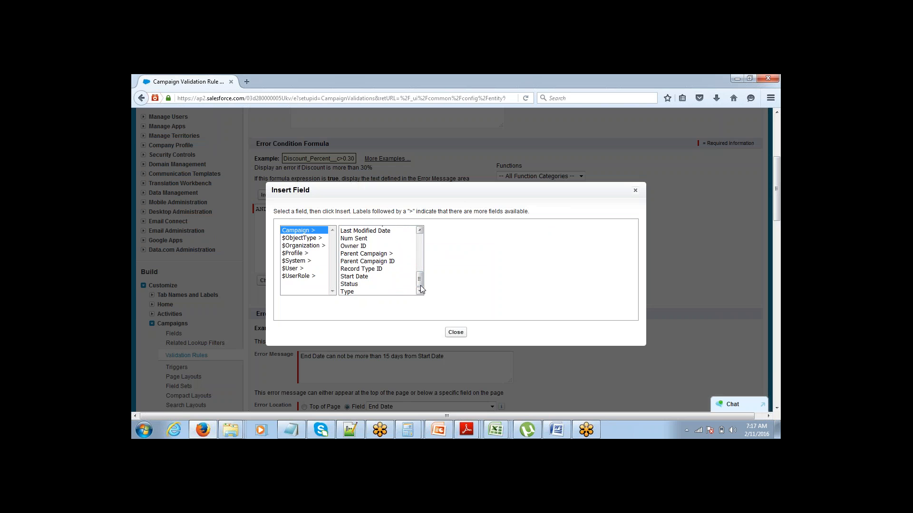
pyautogui.click(391, 291)
pyautogui.click(459, 282)
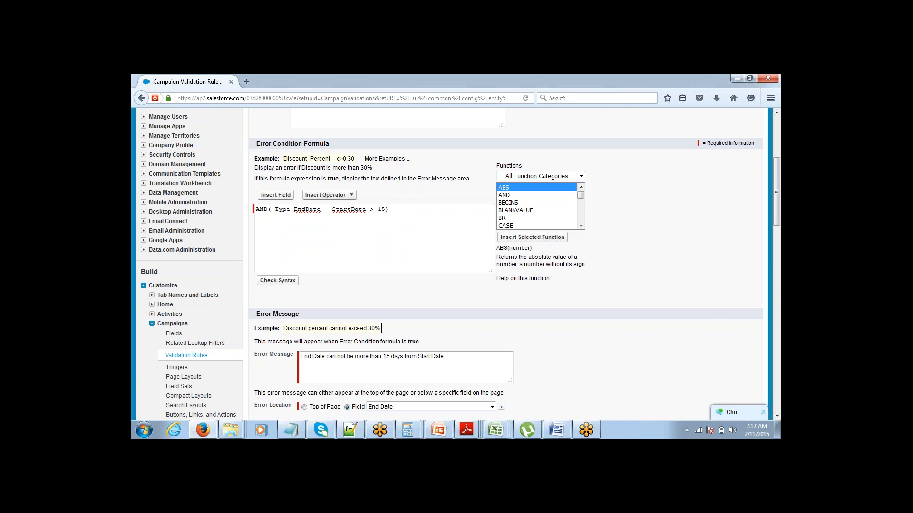
# Complete the first condition as Type = 'Conference' and separate it from the date condition with a comma.
pyautogui.write("= ''")
pyautogui.press('Left')
pyautogui.write('Confere')
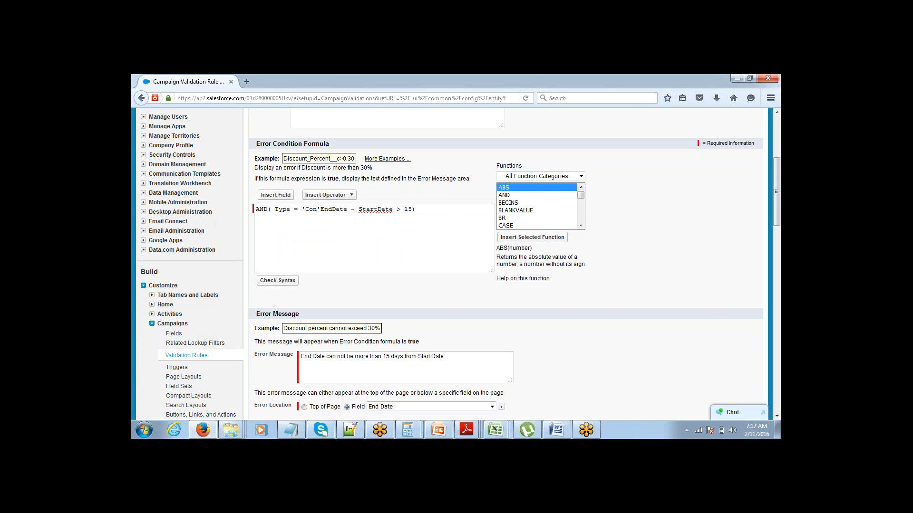
pyautogui.write('nce')
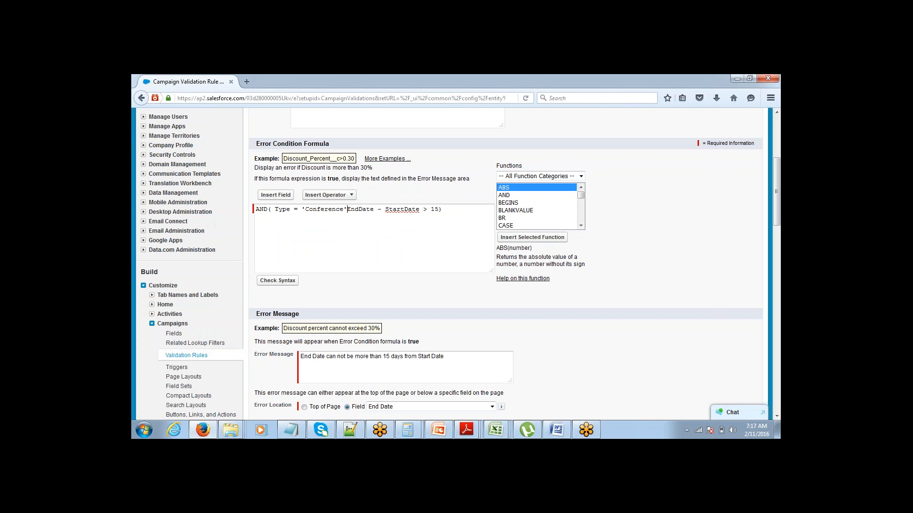
pyautogui.press('Right')
pyautogui.write(',')
# Check the syntax of the error condition formula and read the message about the Type field.
pyautogui.click(372, 215)
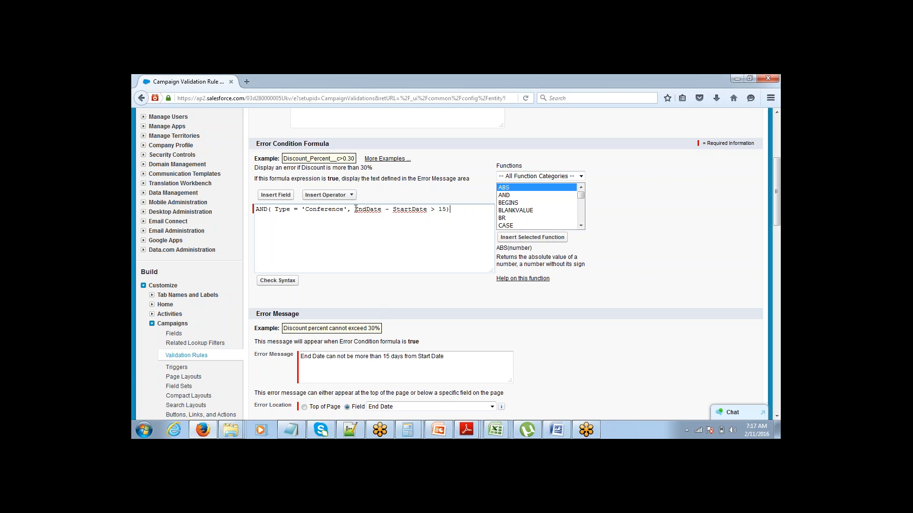
pyautogui.moveTo(377, 214); pyautogui.dragTo(413, 216)
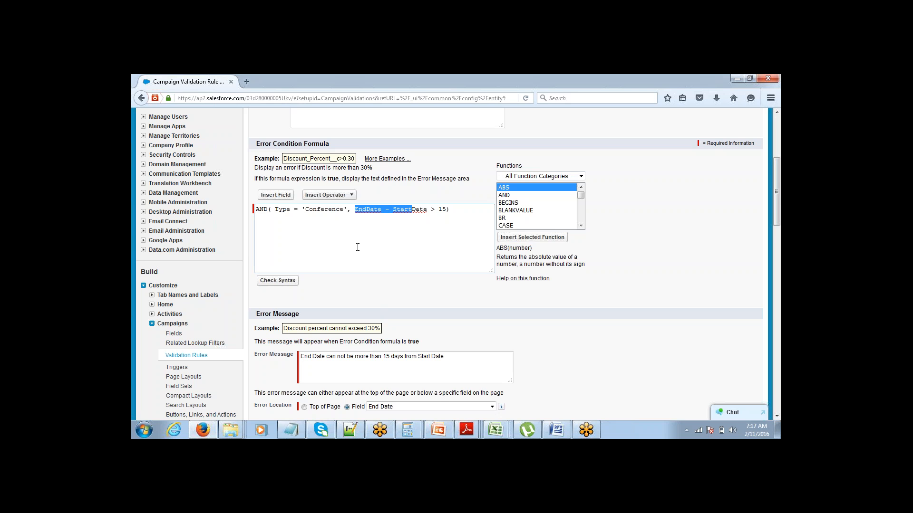
pyautogui.click(291, 281)
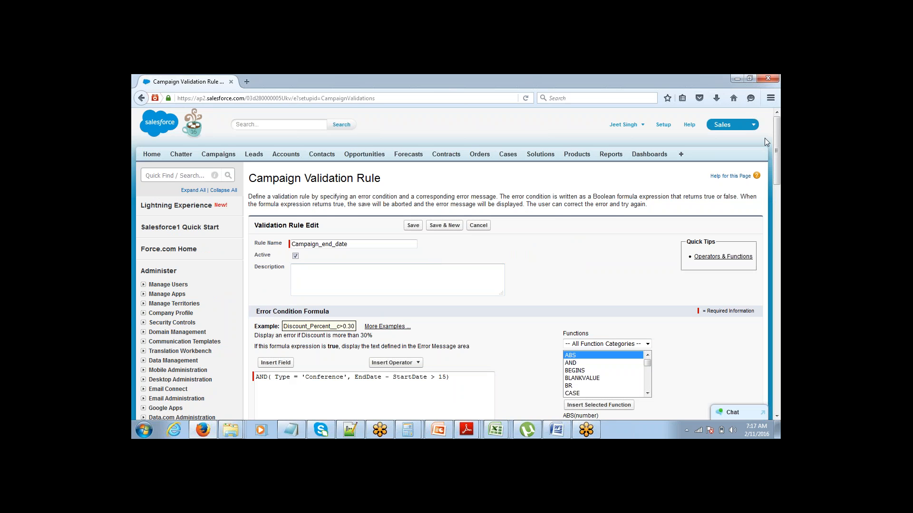
pyautogui.scroll(-5, 766, 142)
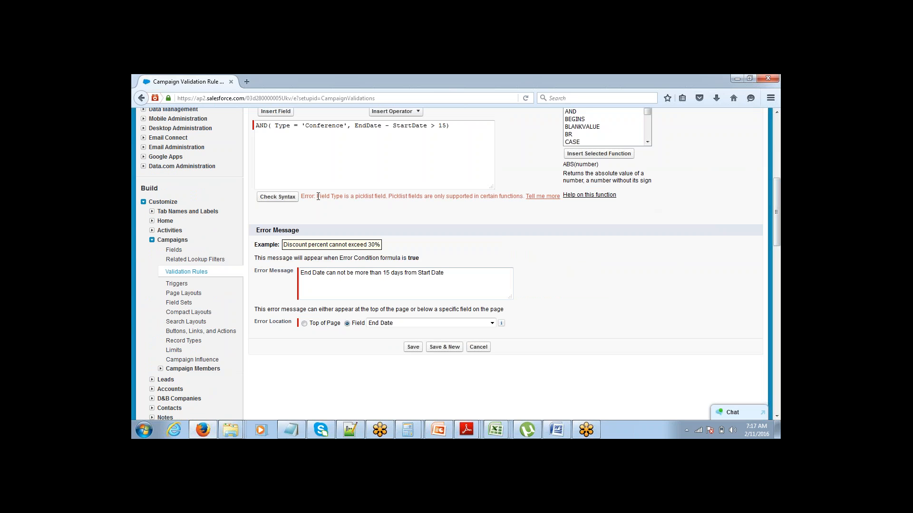
pyautogui.moveTo(317, 196); pyautogui.dragTo(347, 199)
# Wrap the Type field in the Text() function in the formula and check the syntax again.
pyautogui.click(777, 113)
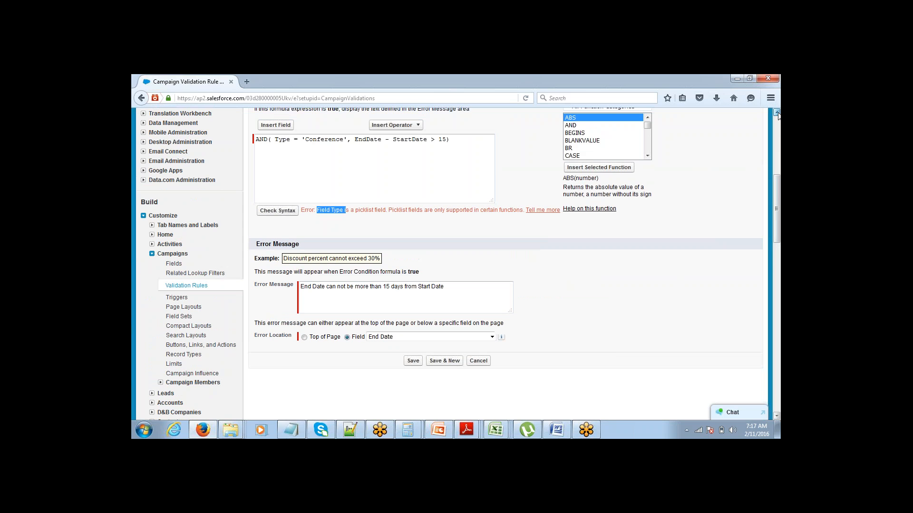
pyautogui.scroll(2, 317, 193)
pyautogui.click(292, 180)
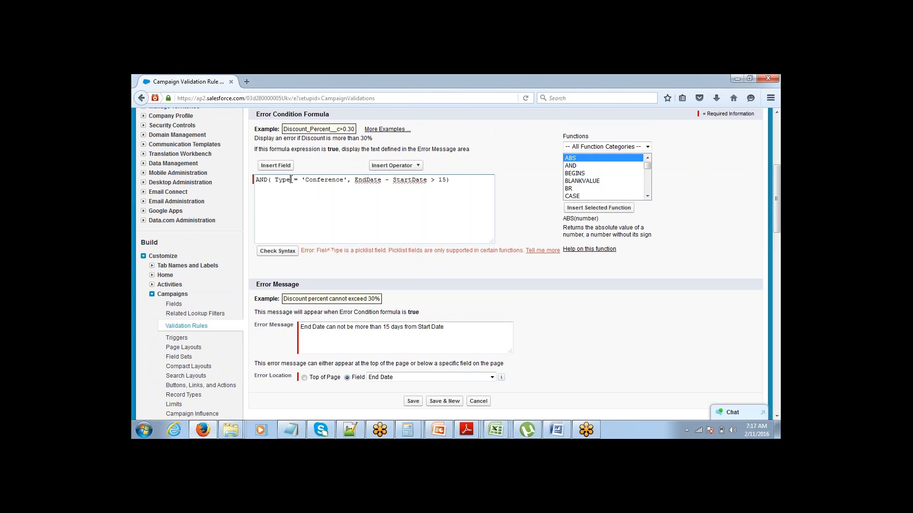
pyautogui.moveTo(301, 180); pyautogui.dragTo(349, 180)
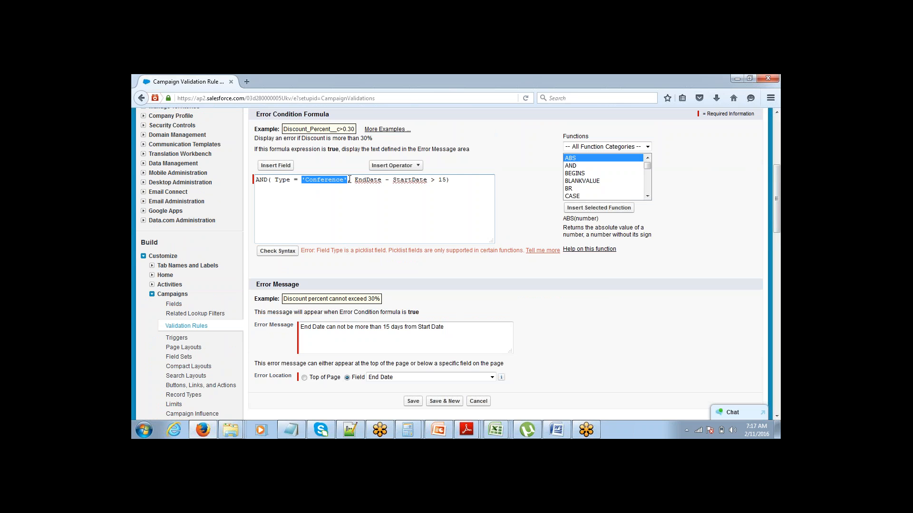
pyautogui.click(276, 179)
pyautogui.write('(')
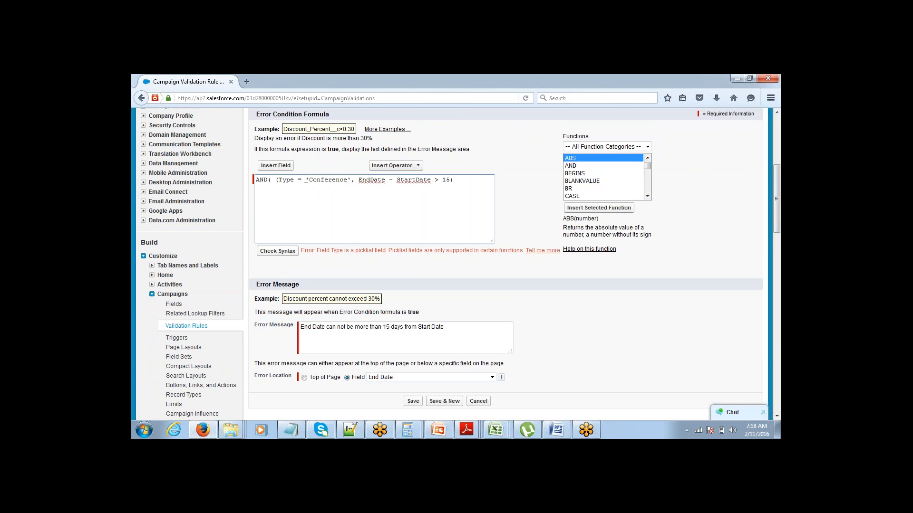
pyautogui.write(')')
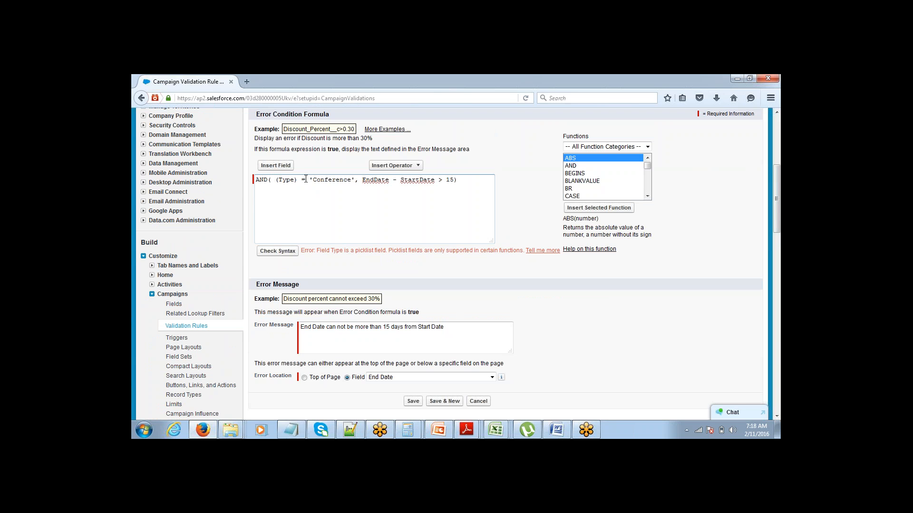
pyautogui.write('Text')
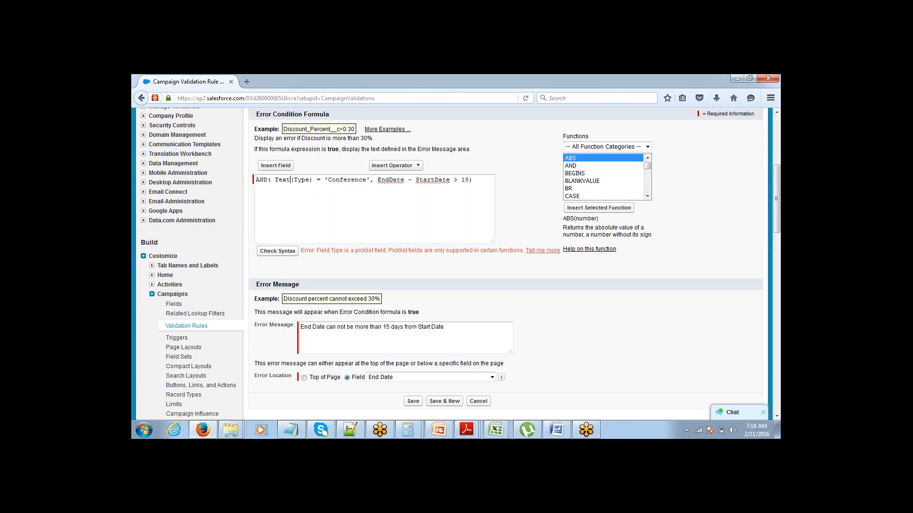
pyautogui.click(277, 252)
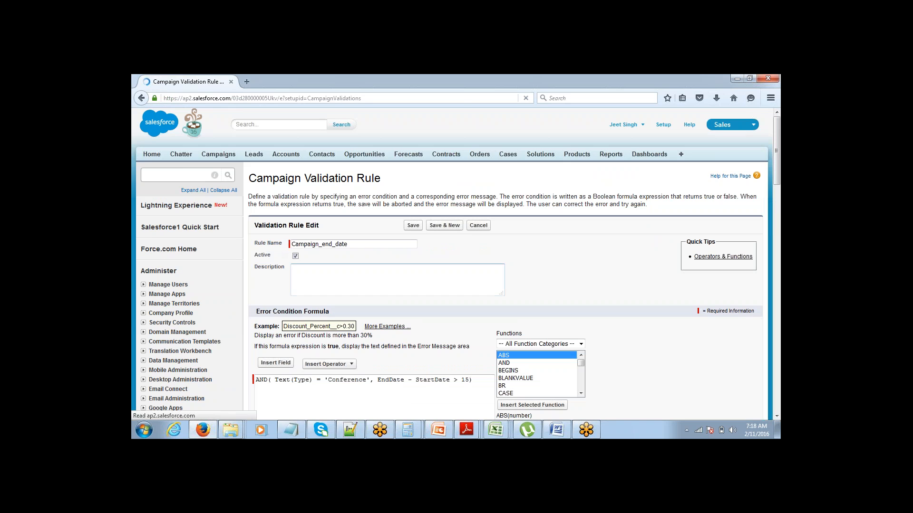
pyautogui.moveTo(776, 140); pyautogui.dragTo(761, 159)
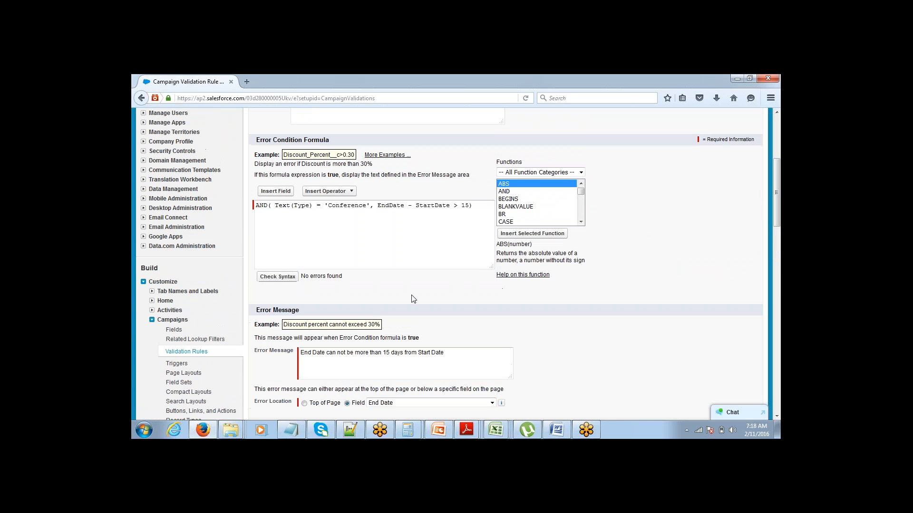
# Remove the spaces before Text(Type) and around the equals sign in the error condition formula.
pyautogui.click(317, 205)
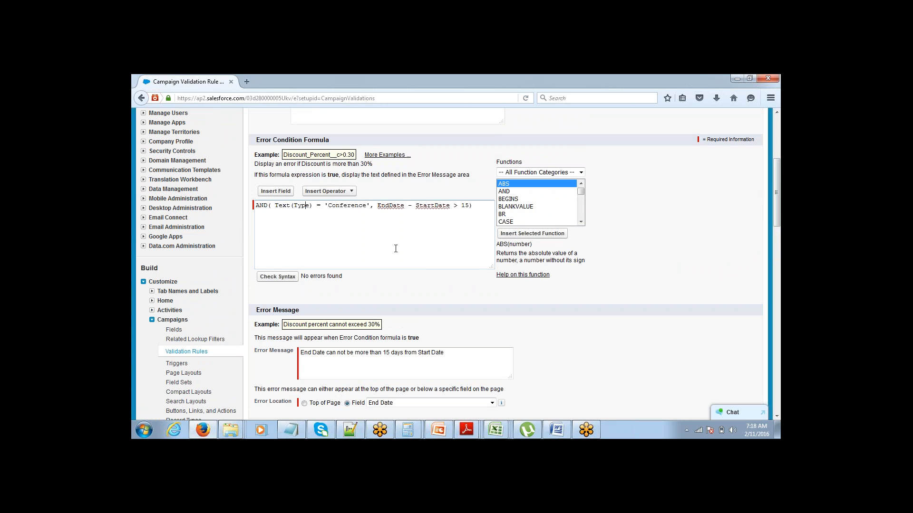
pyautogui.press('BackSpace')
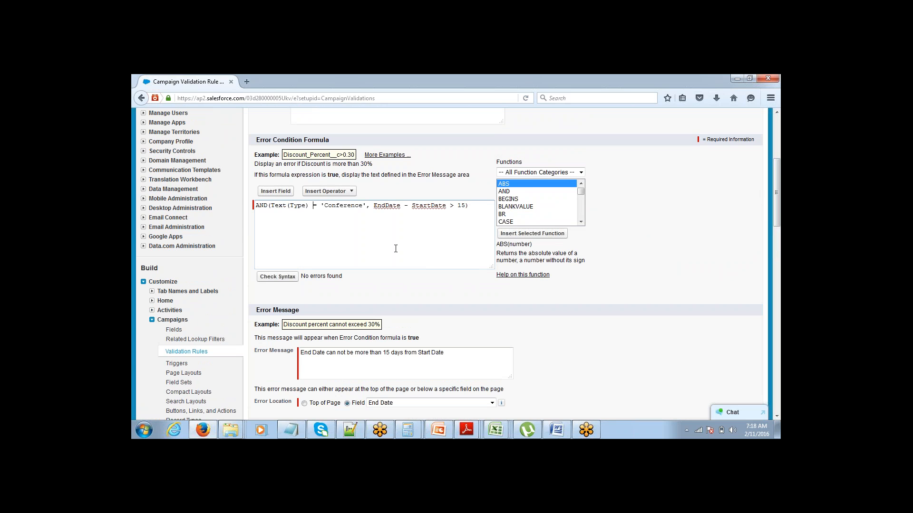
pyautogui.press('BackSpace')
pyautogui.press('Right')
pyautogui.press('Delete')
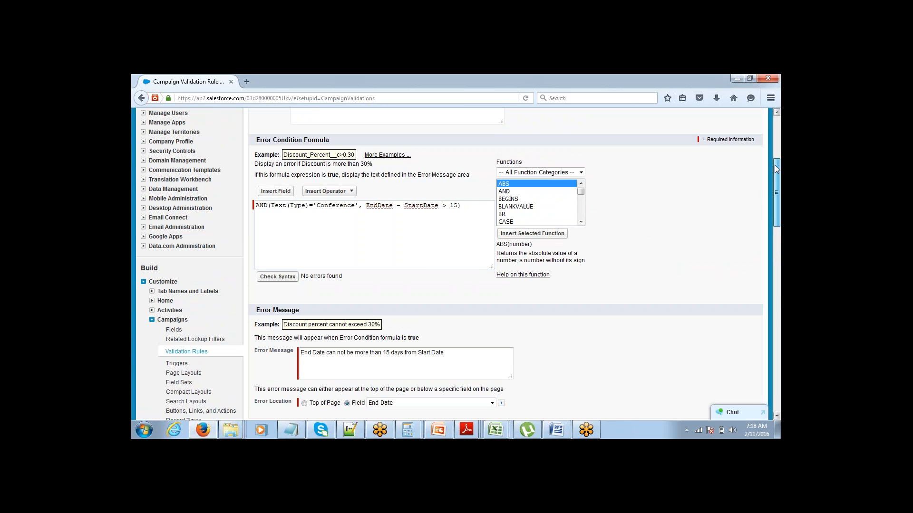
# Add "For Conference," at the start of the rule's error message.
pyautogui.scroll(-1, 772, 170)
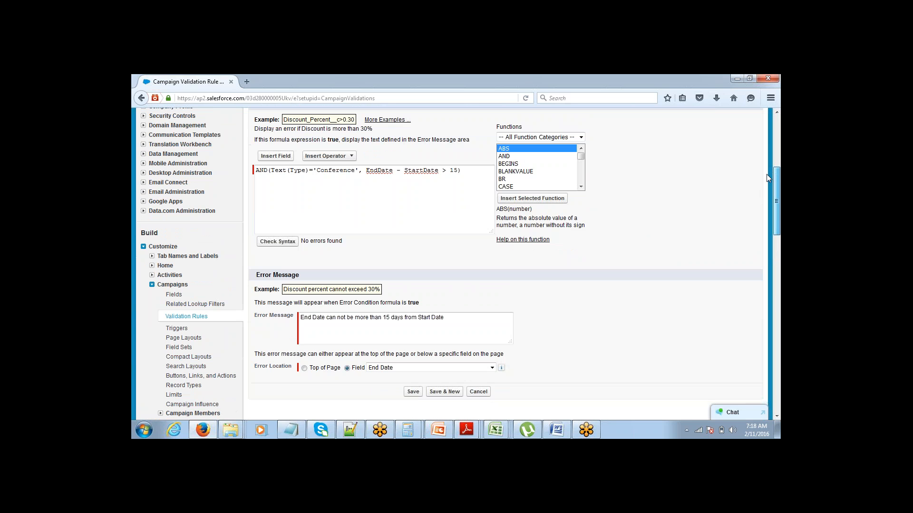
pyautogui.click(383, 191)
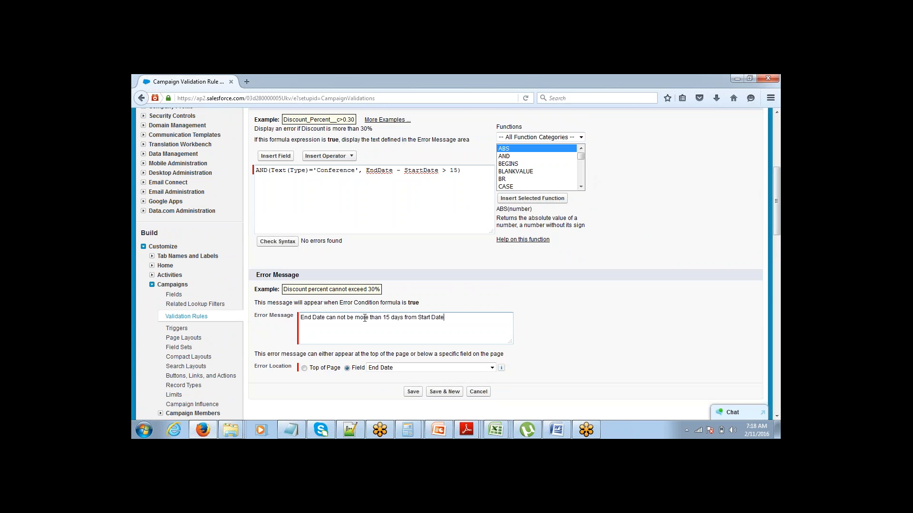
pyautogui.write('For Con')
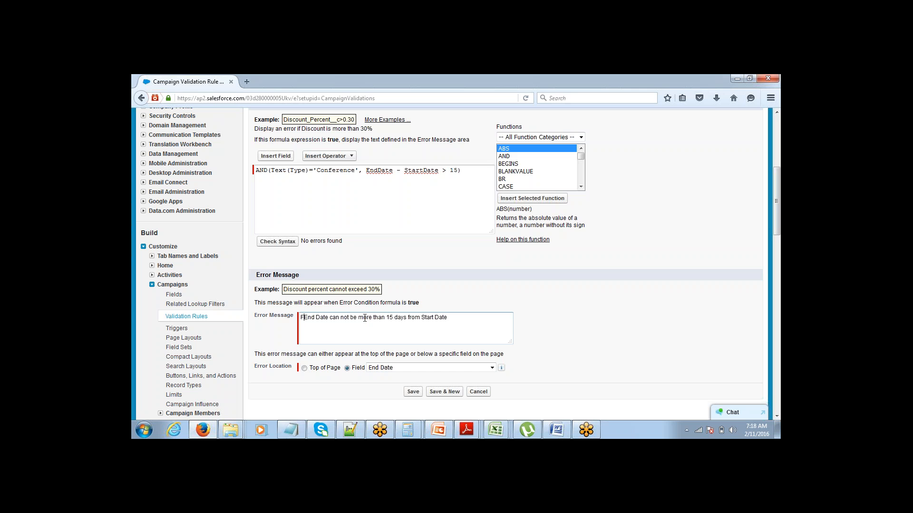
pyautogui.write('ference')
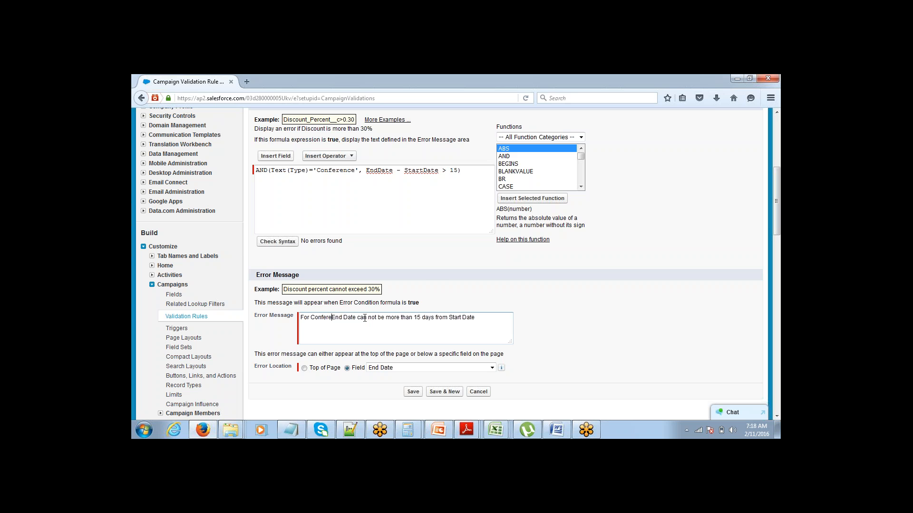
pyautogui.write(',')
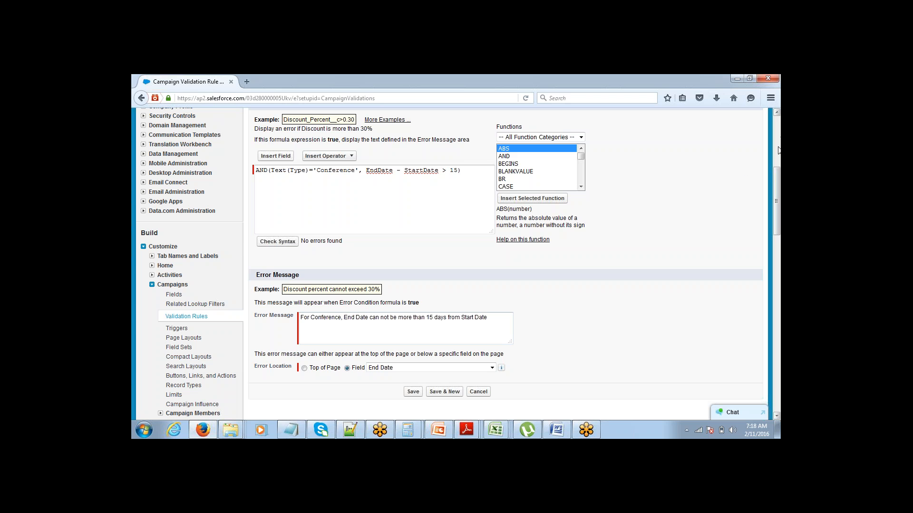
# Save the Campaign_end_date validation rule with its updated formula and error message.
pyautogui.moveTo(776, 173); pyautogui.dragTo(772, 119)
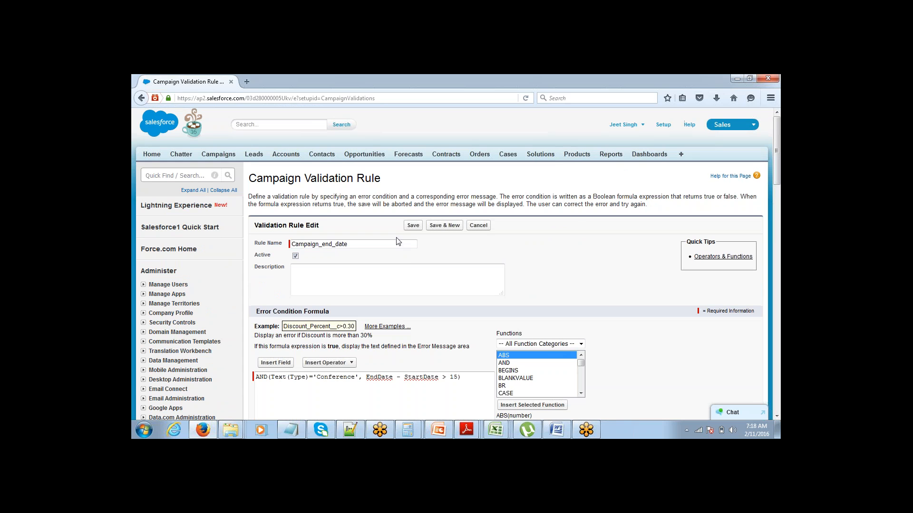
pyautogui.click(413, 225)
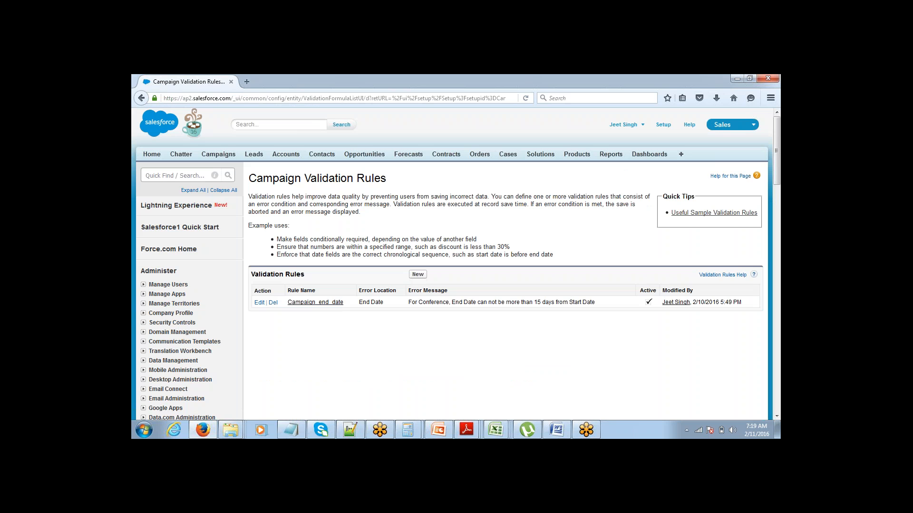
# Start a new campaign named "Capmaign 1" and mark it as active.
pyautogui.click(219, 155)
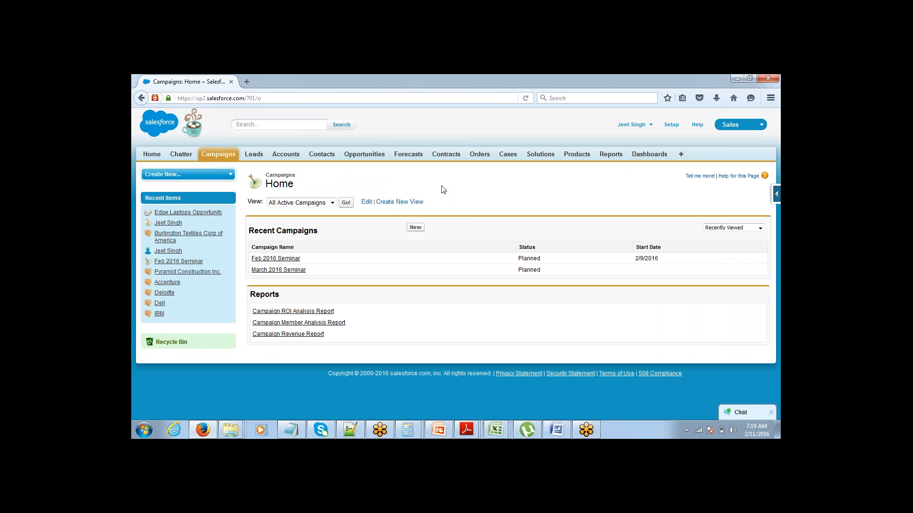
pyautogui.click(417, 231)
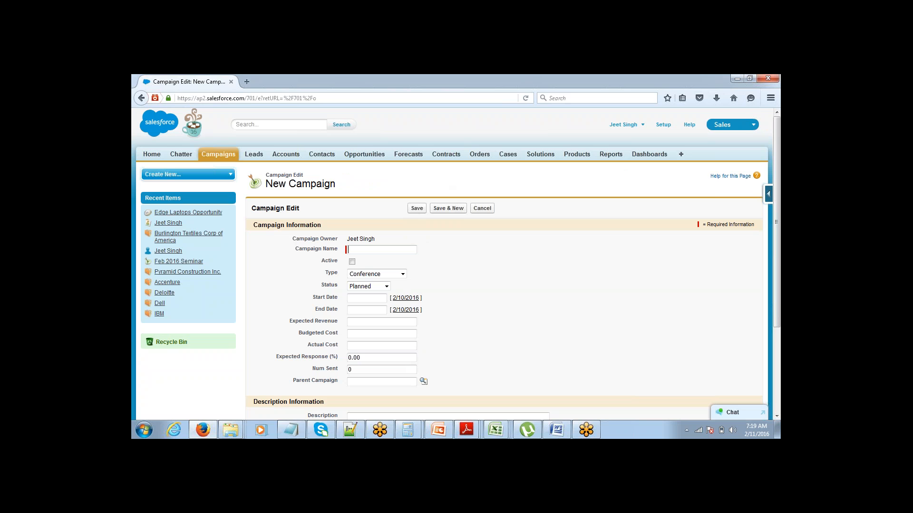
pyautogui.write('Ca')
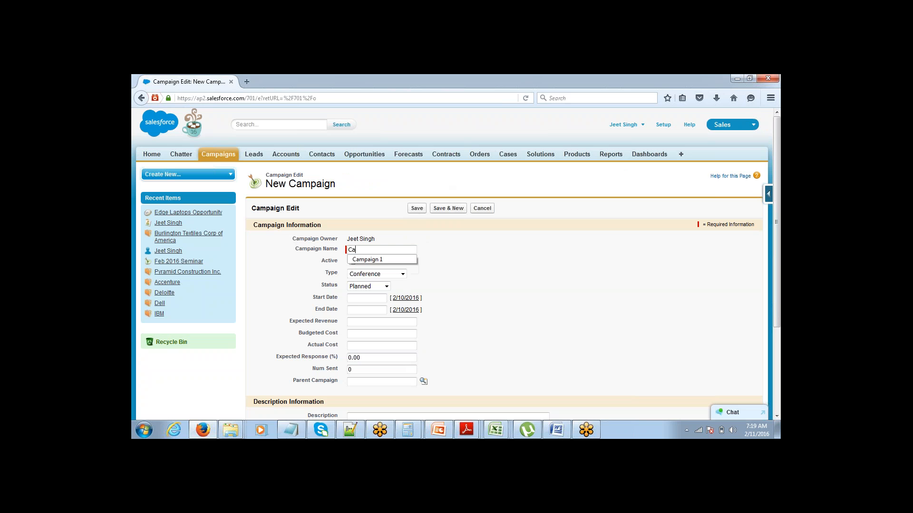
pyautogui.write('pmaign 1')
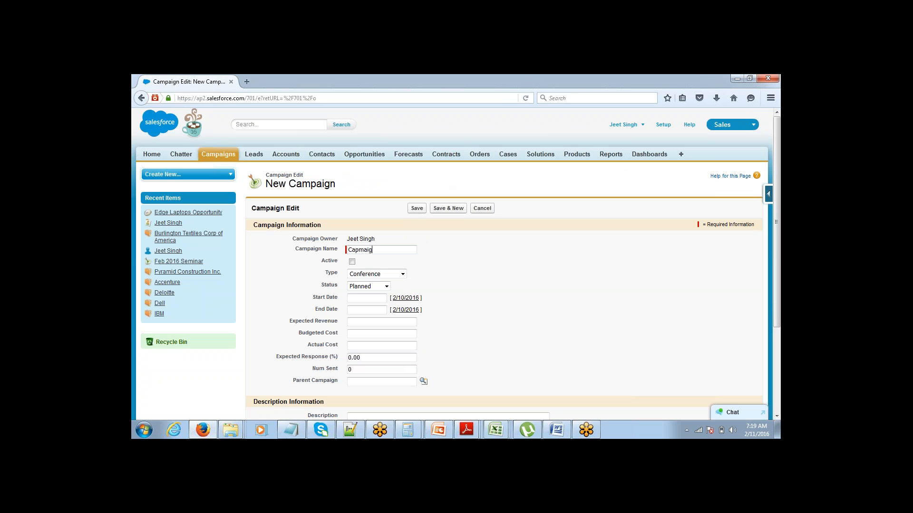
pyautogui.click(352, 262)
# Set the campaign's Start Date to 2/10/2016 and End Date to 3/2/2016, and try to save it as a Conference.
pyautogui.click(362, 298)
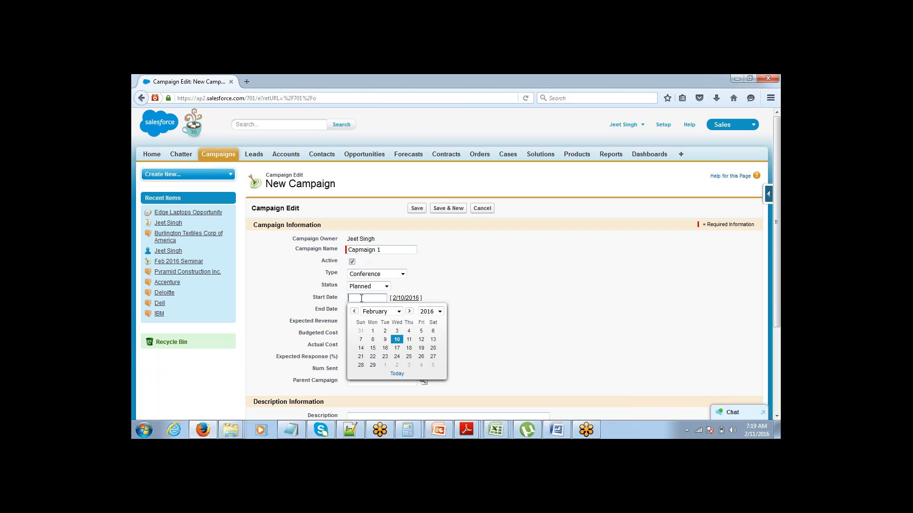
pyautogui.click(397, 338)
pyautogui.click(366, 310)
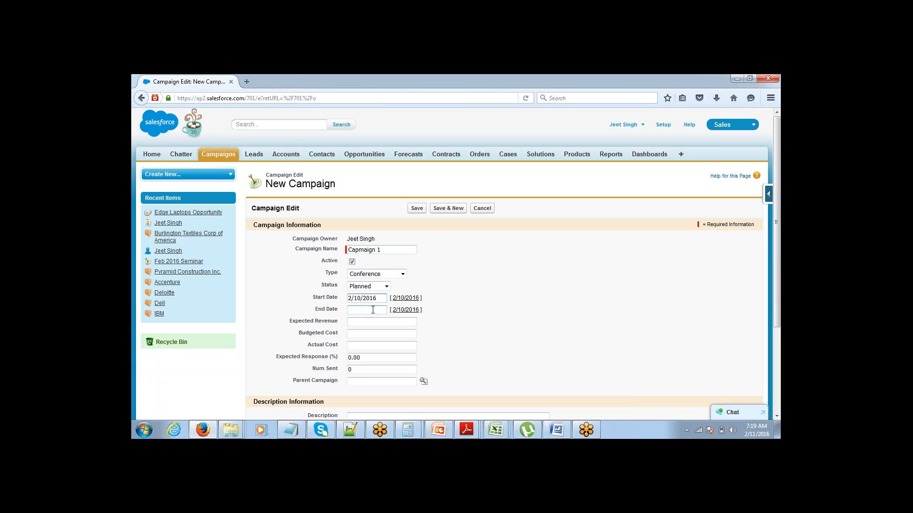
pyautogui.click(397, 377)
pyautogui.click(417, 209)
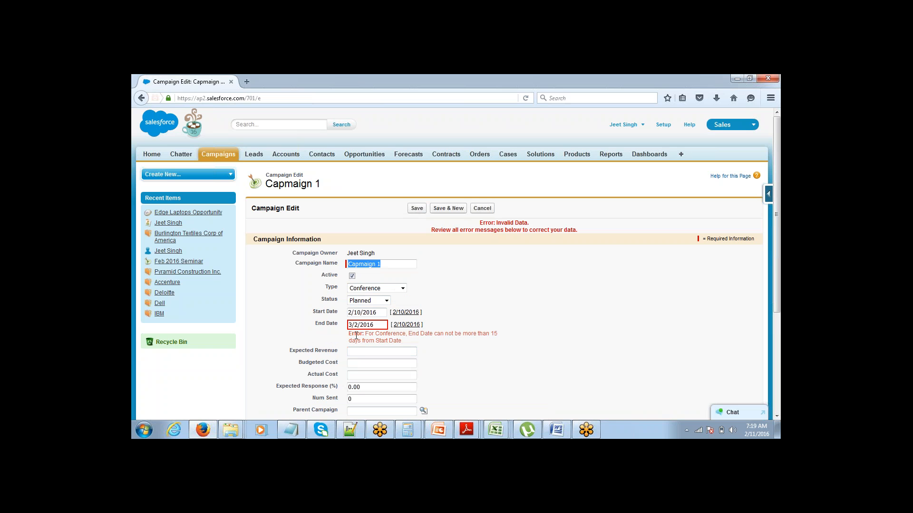
pyautogui.moveTo(352, 334); pyautogui.dragTo(411, 347)
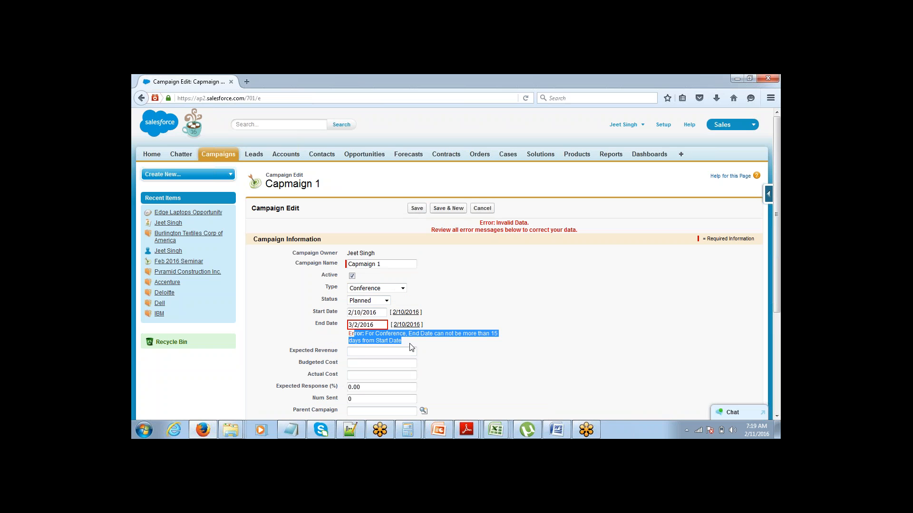
# Change the campaign's Type to Webinar and save the record.
pyautogui.click(380, 289)
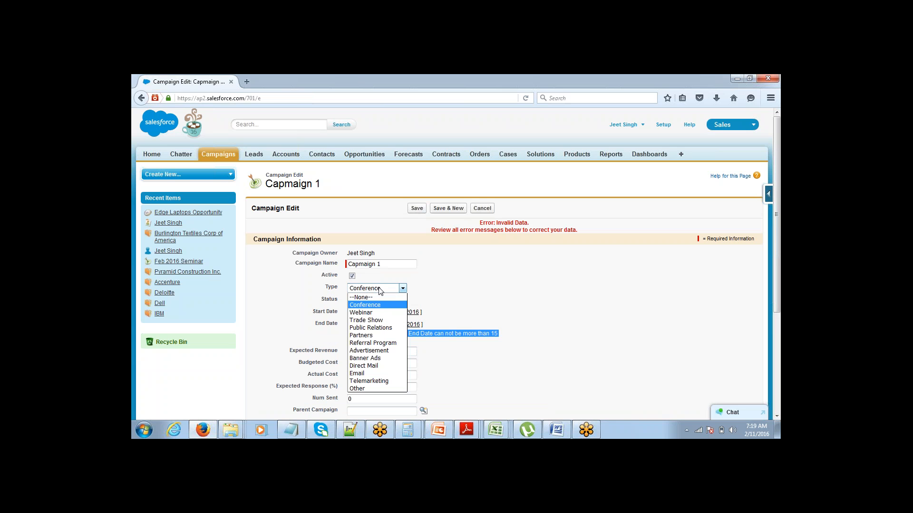
pyautogui.click(375, 312)
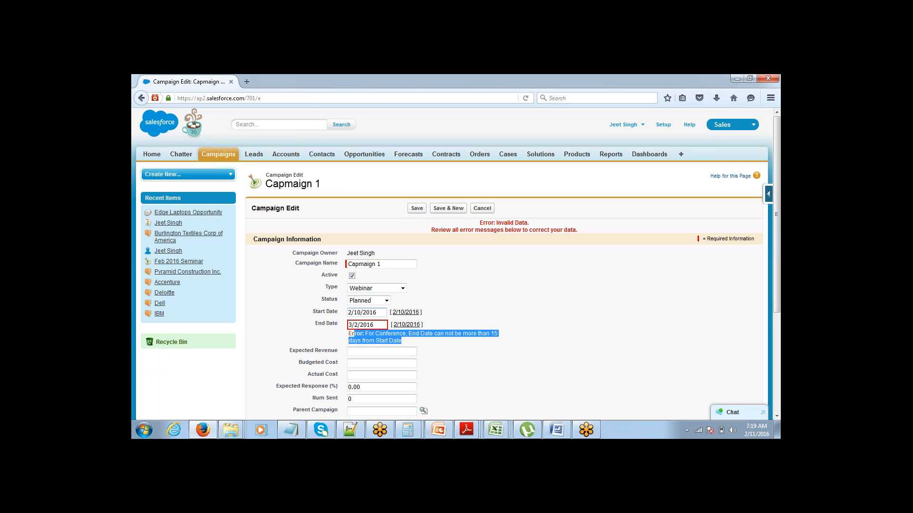
pyautogui.click(447, 305)
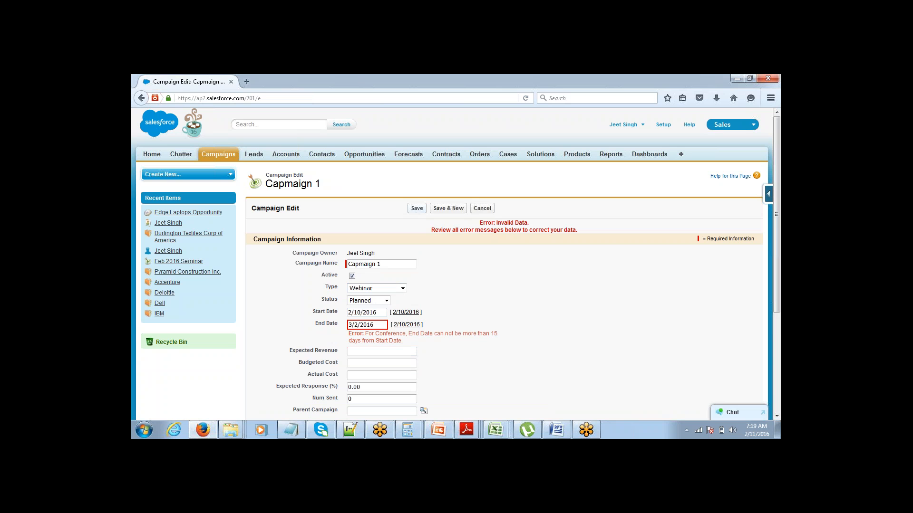
pyautogui.click(417, 208)
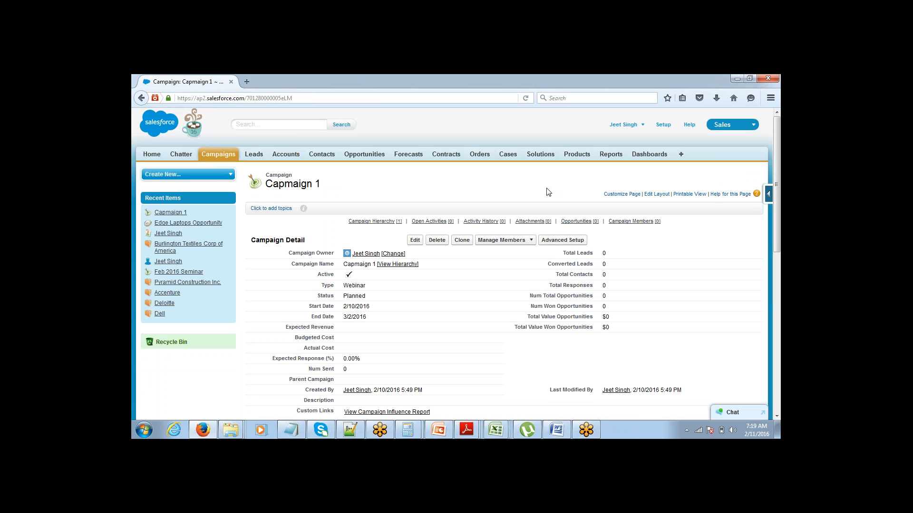
pyautogui.moveTo(780, 131); pyautogui.dragTo(780, 135)
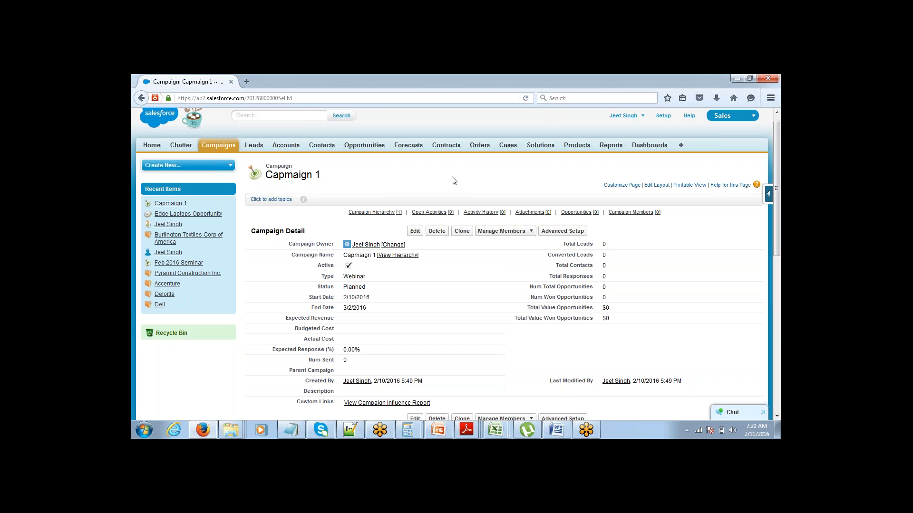
# Switch to Notepad and write the formula AND(Type='Conference', EndDate- StartDate >15) below the Error Message note.
pyautogui.click(297, 434)
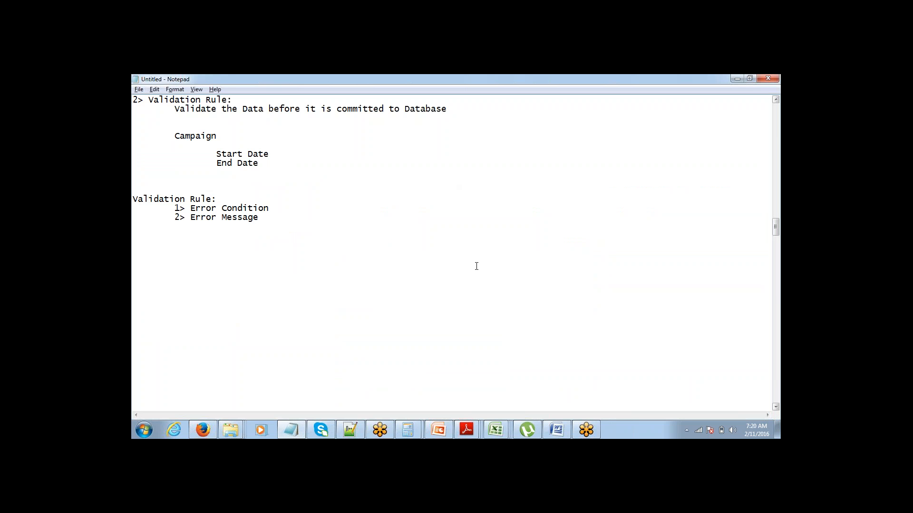
pyautogui.click(770, 307)
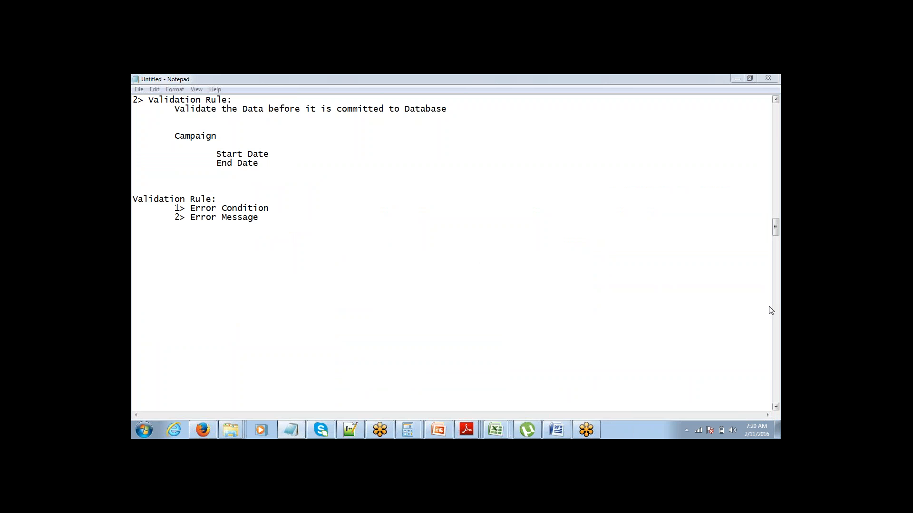
pyautogui.click(769, 307)
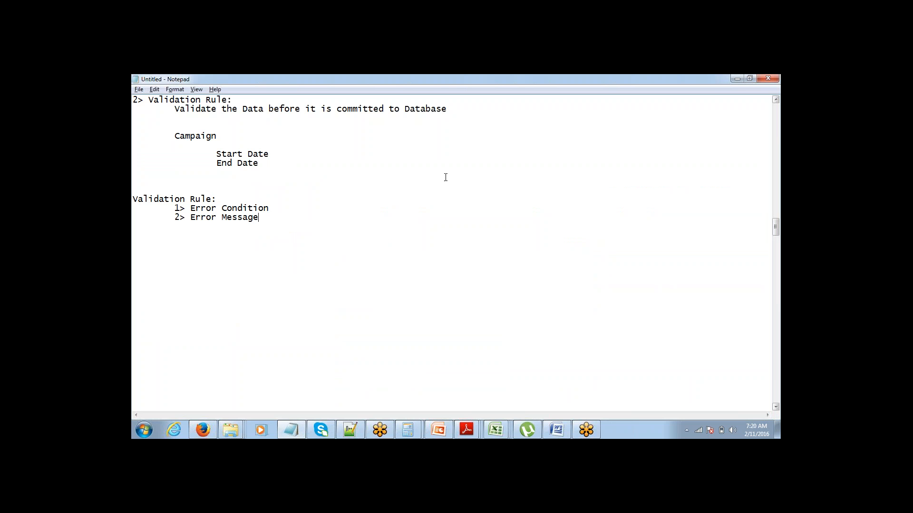
pyautogui.click(673, 137)
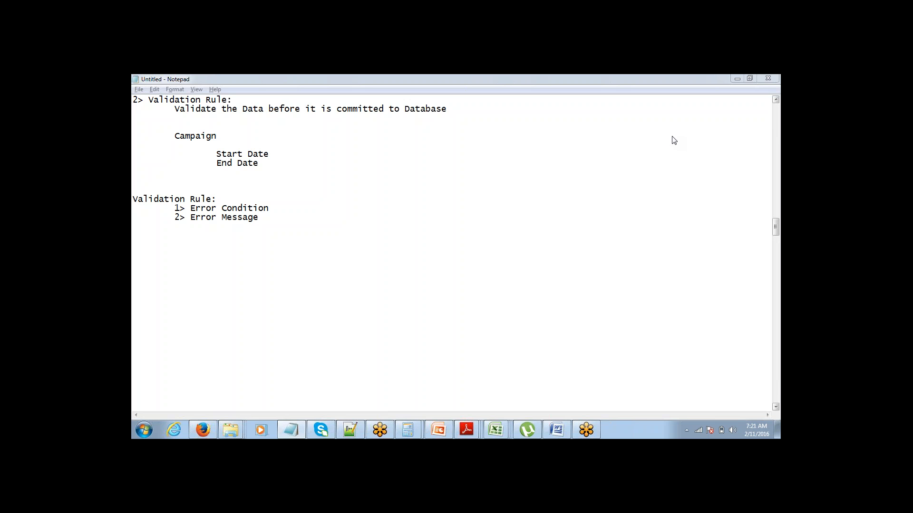
pyautogui.click(306, 219)
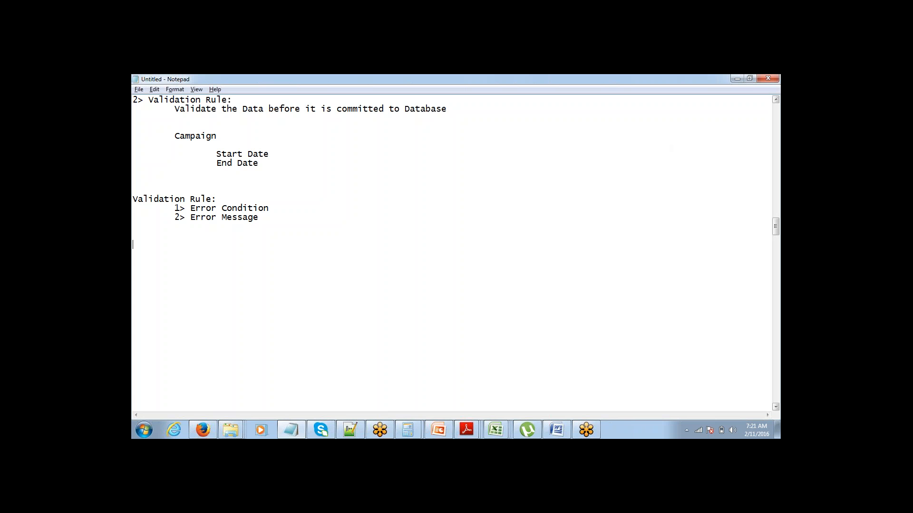
pyautogui.write('AND')
pyautogui.write('(')
pyautogui.write('Typ')
pyautogui.write('e=')
pyautogui.write("''")
pyautogui.write('Conference')
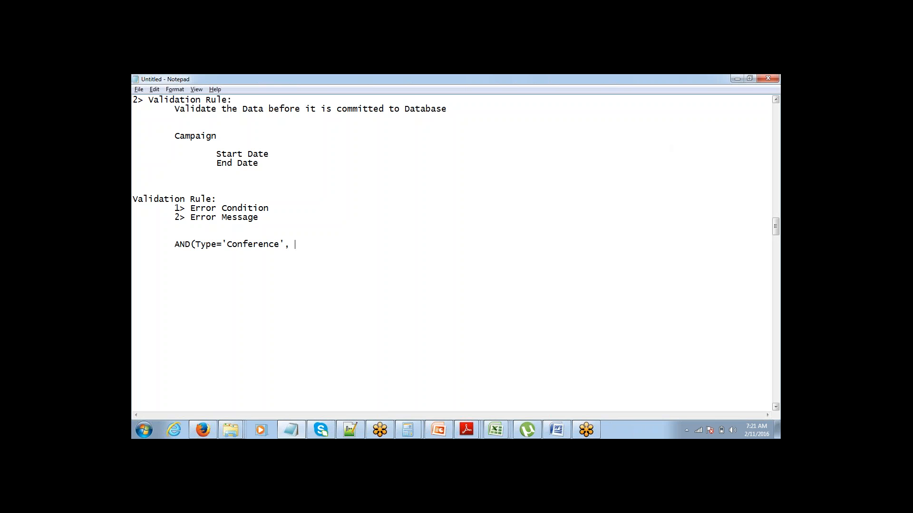
pyautogui.write(', EndDate- StartDate >')
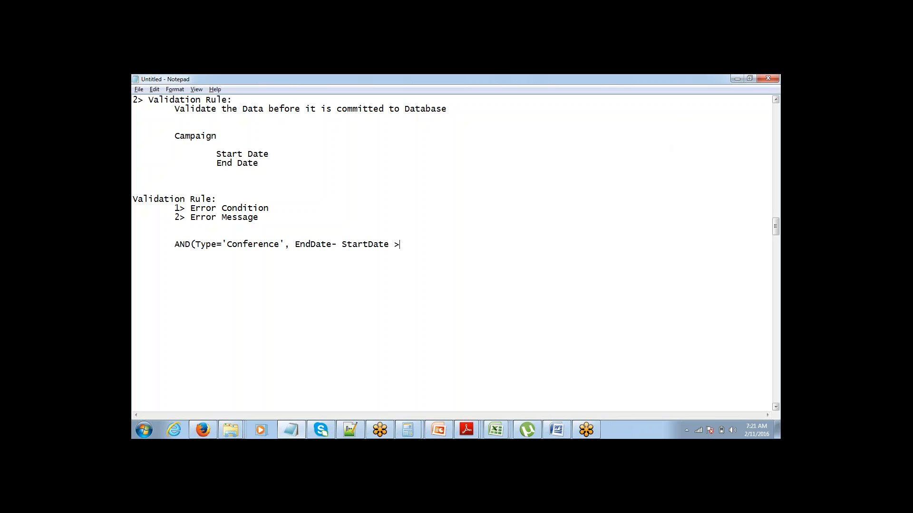
pyautogui.write('15)')
# Wrap the AND condition in an OR( ) function, with the opening and closing parts on separate lines.
pyautogui.press('Return')
pyautogui.press('Return')
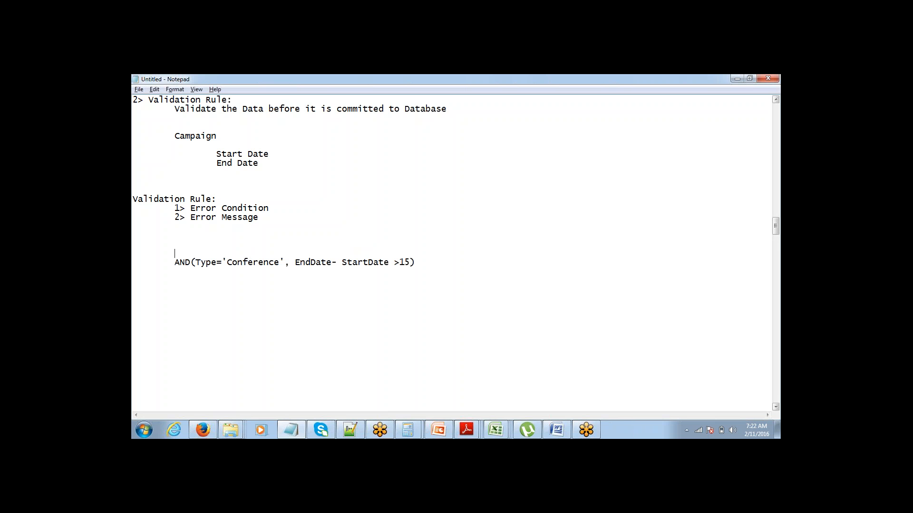
pyautogui.write('OR(')
pyautogui.press('Return')
pyautogui.press('Return')
pyautogui.press('Tab')
# Duplicate the Conference AND condition on the next line inside the OR function, separating the two with a comma.
pyautogui.press('Up')
pyautogui.press('Up')
pyautogui.press('End')
pyautogui.hotkey('ctrl', 'shift', 'Left')
pyautogui.hotkey('ctrl', 'shift', 'Left')
pyautogui.hotkey('ctrl', 'shift', 'Left')
pyautogui.hotkey('ctrl', 'shift', 'Left')
pyautogui.hotkey('ctrl', 'shift', 'Left')
pyautogui.hotkey('ctrl', 'c')
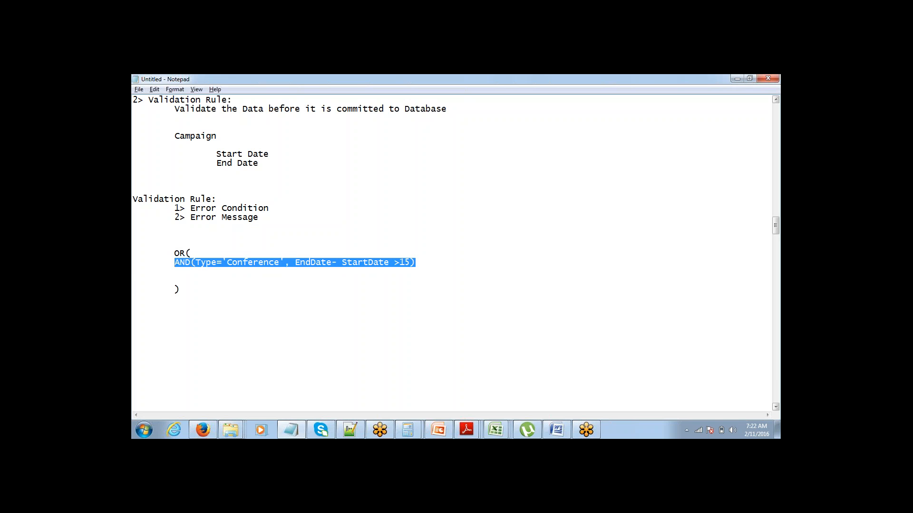
pyautogui.press('End')
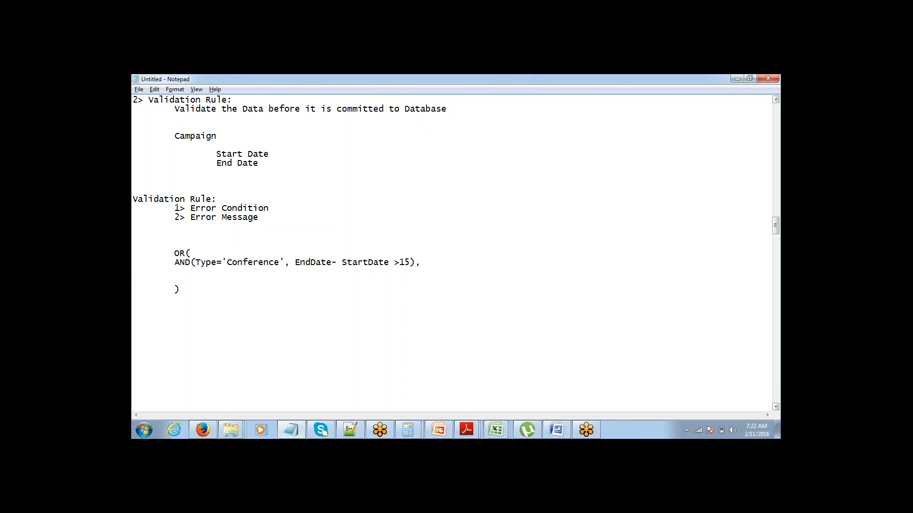
pyautogui.hotkey('ctrl', 'v')
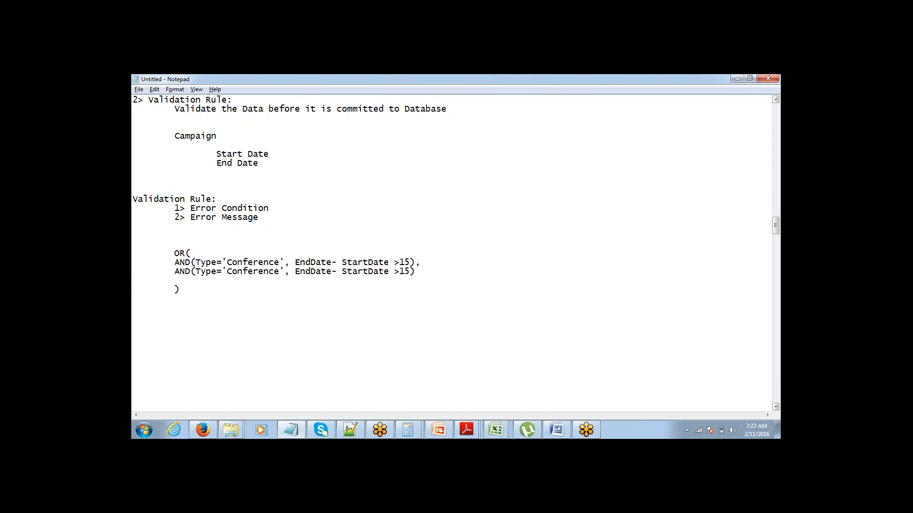
# Change the second AND condition to Type 'Webinar' with a date difference greater than 3.
pyautogui.hotkey('ctrl', 'shift', 'Left')
pyautogui.hotkey('ctrl', 'shift', 'Left')
pyautogui.hotkey('ctrl', 'shift', 'Left')
pyautogui.hotkey('ctrl', 'shift', 'Left')
pyautogui.hotkey('shift', 'Right')
pyautogui.hotkey('shift', 'Right')
pyautogui.hotkey('shift', 'Right')
pyautogui.hotkey('shift', 'Right')
pyautogui.hotkey('shift', 'Right')
pyautogui.hotkey('shift', 'Right')
pyautogui.hotkey('shift', 'Right')
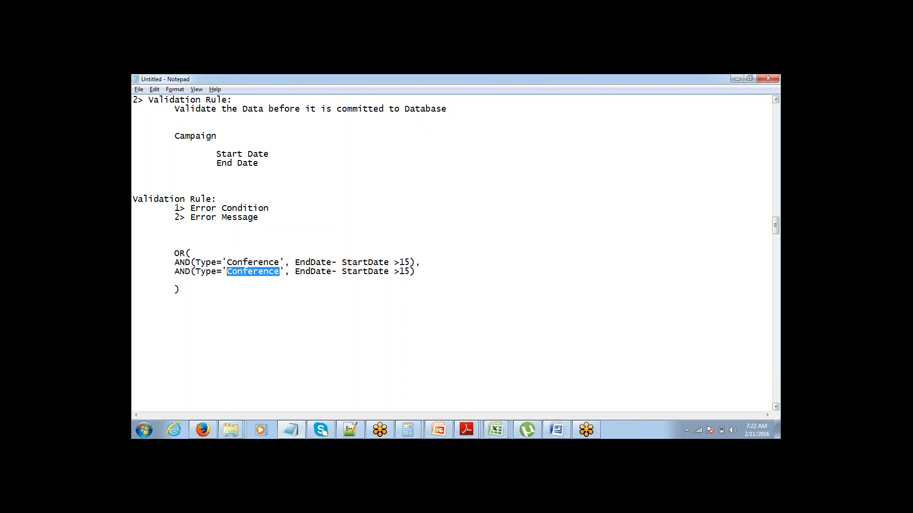
pyautogui.write('Webinar')
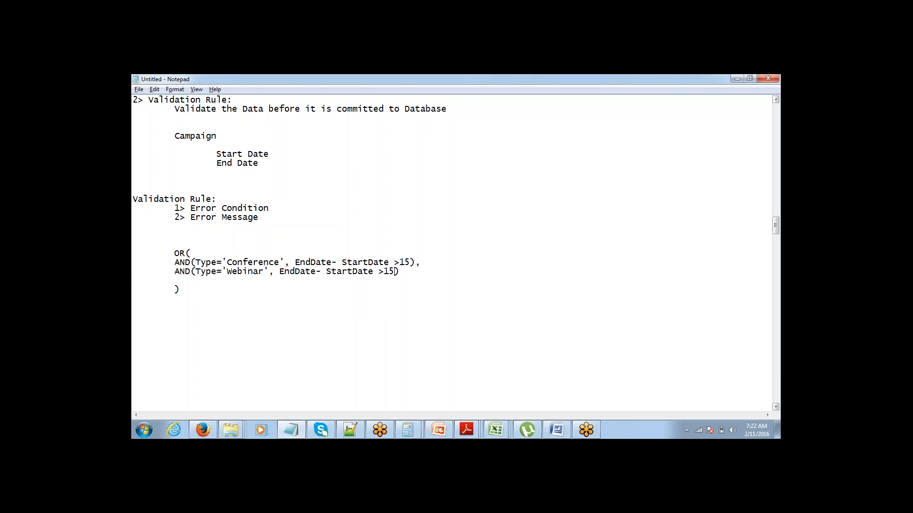
pyautogui.doubleClick(389, 271)
pyautogui.write('3')
# Paste a third AND condition below the Webinar one, separated by a comma, and set its day limit to 2.
pyautogui.press('Return')
pyautogui.hotkey('ctrl', 'v')
pyautogui.hotkey('shift', 'Left')
pyautogui.hotkey('shift', 'Left')
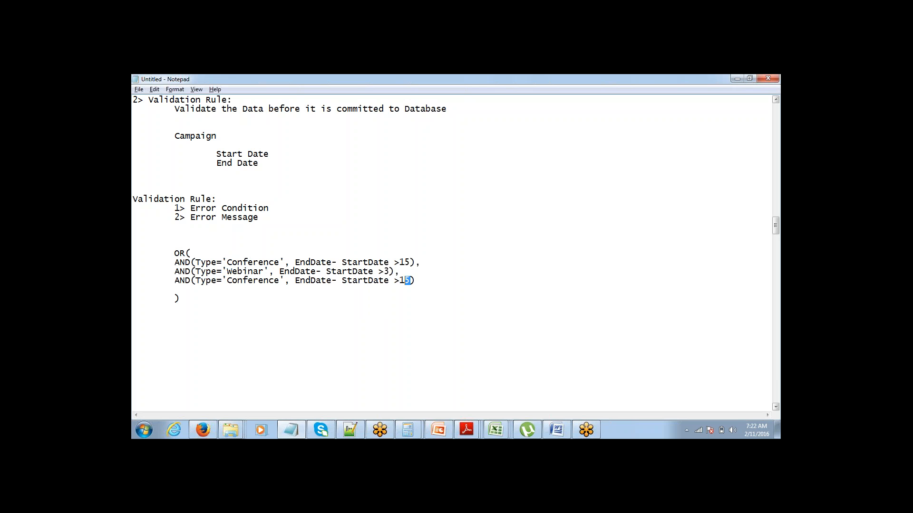
pyautogui.write('2')
# Replace the Type value in the third AND condition with 'Emailing'.
pyautogui.press('Left')
pyautogui.hotkey('ctrl', 'shift', 'Left')
pyautogui.hotkey('ctrl', 'shift', 'Left')
pyautogui.hotkey('ctrl', 'shift', 'Left')
pyautogui.hotkey('ctrl', 'shift', 'Left')
pyautogui.hotkey('shift', 'Right')
pyautogui.hotkey('shift', 'Right')
pyautogui.hotkey('shift', 'Right')
pyautogui.hotkey('shift', 'Right')
pyautogui.hotkey('shift', 'Right')
pyautogui.hotkey('shift', 'Right')
pyautogui.hotkey('shift', 'Right')
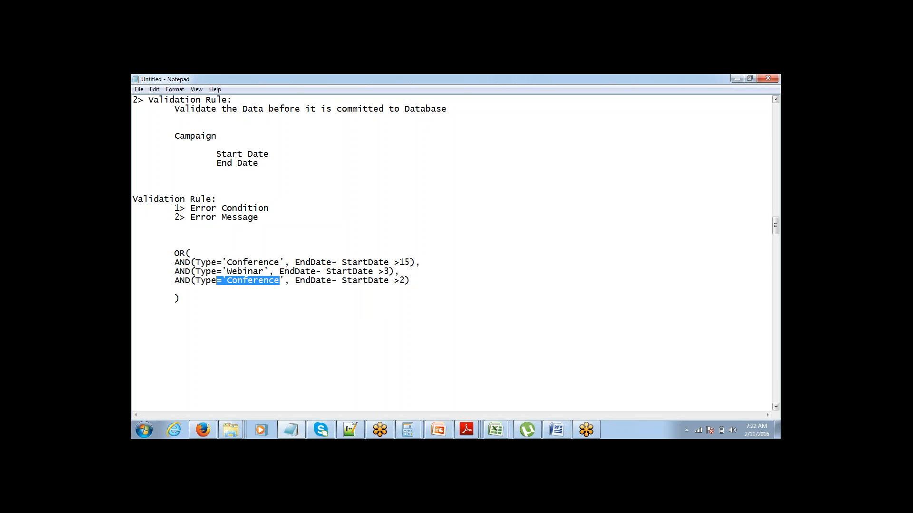
pyautogui.write('Email')
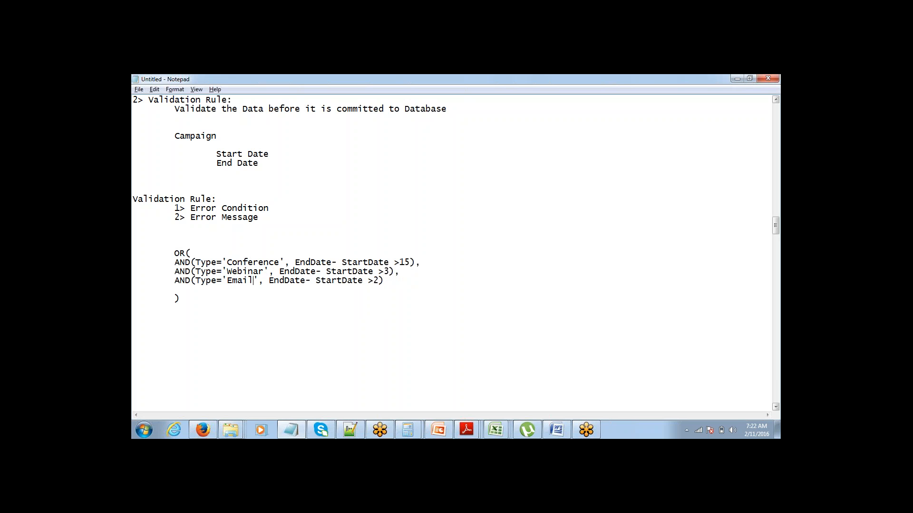
pyautogui.write('ing')
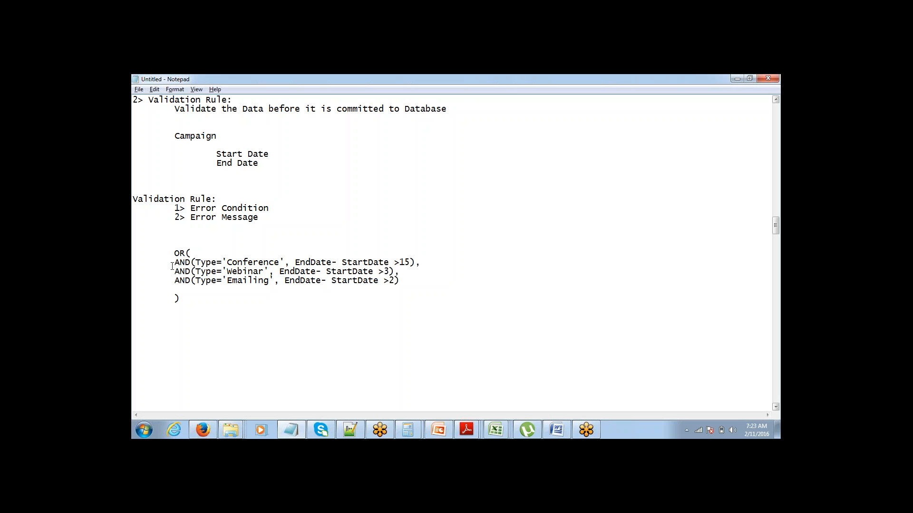
# Review the Conference and Webinar conditions inside the OR function.
pyautogui.moveTo(172, 264); pyautogui.dragTo(267, 267)
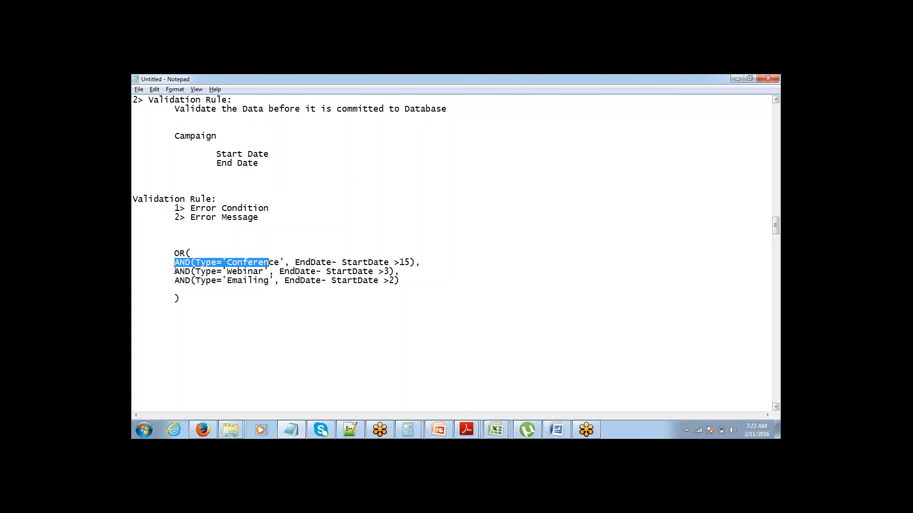
pyautogui.moveTo(175, 270); pyautogui.dragTo(259, 272)
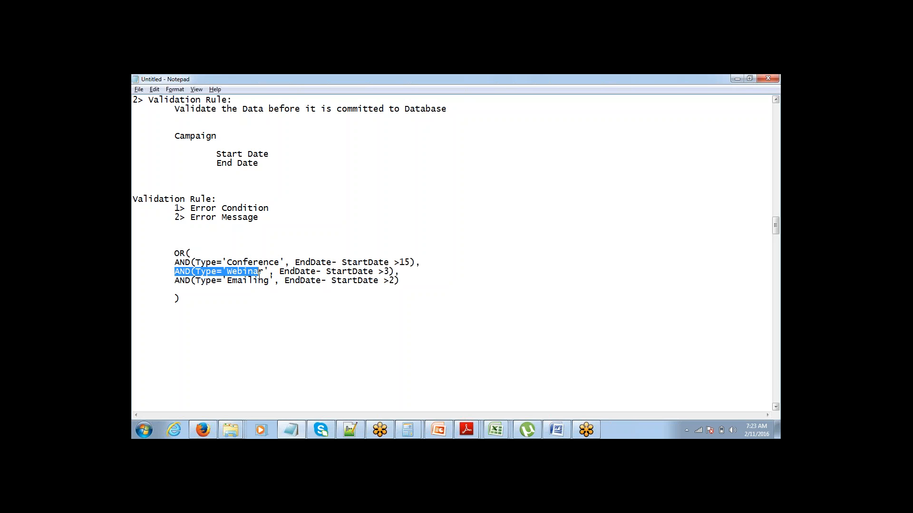
pyautogui.click(260, 273)
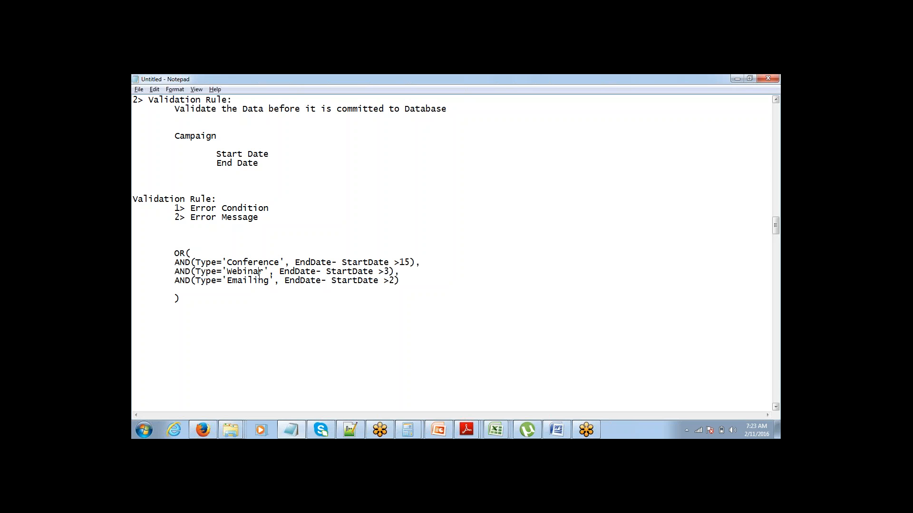
# Review the date difference in the Webinar condition and check the Capmaign 1 record in Salesforce before returning to Notepad.
pyautogui.doubleClick(284, 275)
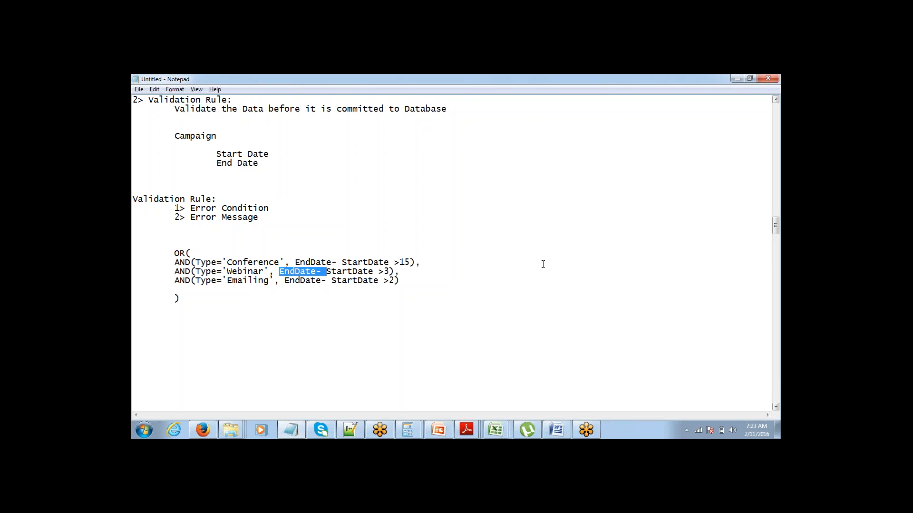
pyautogui.click(779, 214)
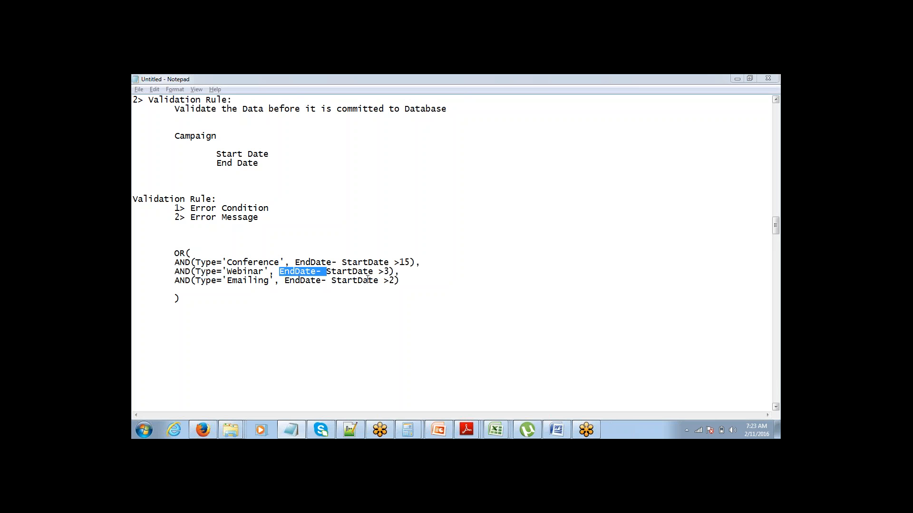
pyautogui.moveTo(203, 430)
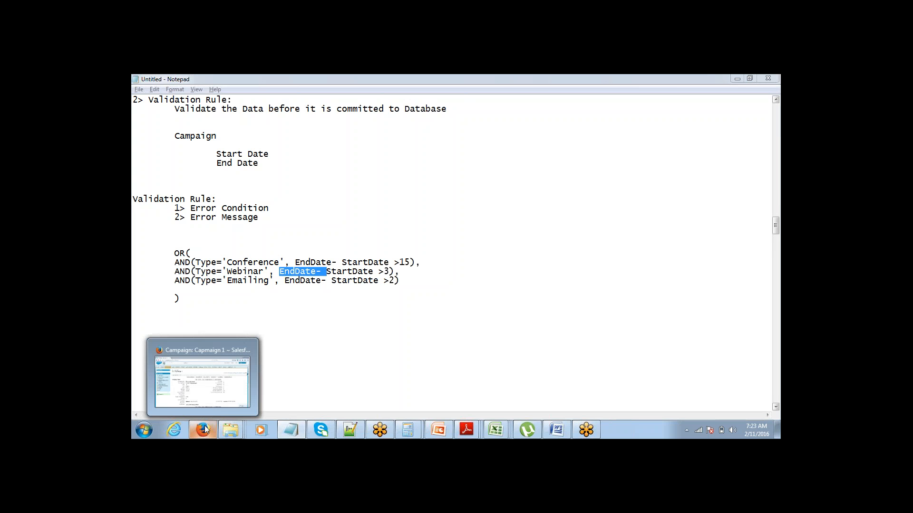
pyautogui.click(215, 399)
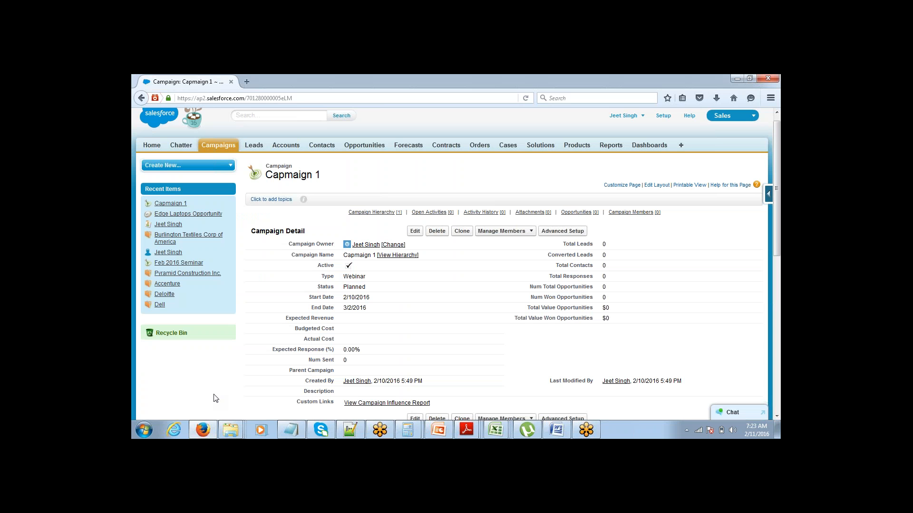
pyautogui.click(293, 430)
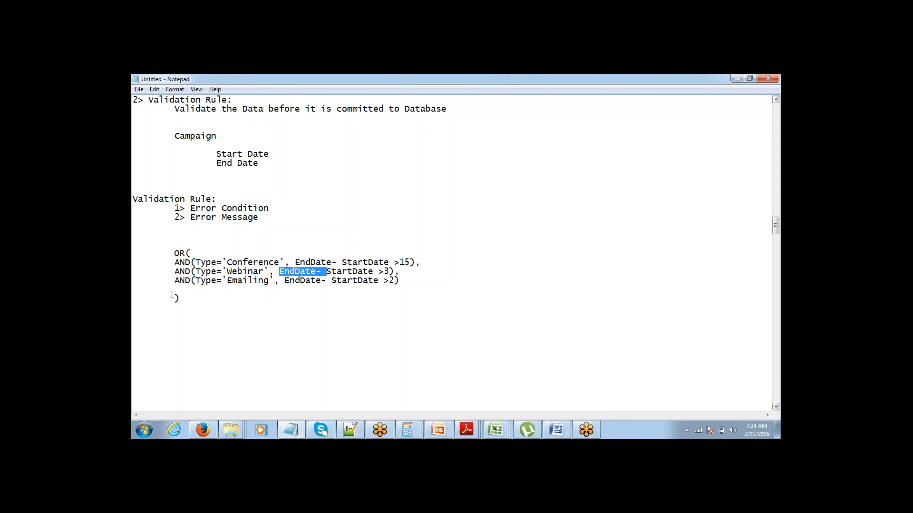
# Add blank lines below the OR formula and write the heading 'Validation RUle' with indented lines 'IF' and 'Condition is True' under it.
pyautogui.click(202, 297)
pyautogui.press('Return')
pyautogui.press('Return')
pyautogui.press('Return')
pyautogui.press('Return')
pyautogui.press('Return')
pyautogui.press('Return')
pyautogui.press('Return')
pyautogui.press('Return')
pyautogui.press('Return')
pyautogui.press('Return')
pyautogui.press('Return')
pyautogui.press('Return')
pyautogui.press('Return')
pyautogui.press('Return')
pyautogui.press('Return')
pyautogui.press('Return')
pyautogui.press('Return')
pyautogui.press('Return')
pyautogui.press('Return')
pyautogui.press('Return')
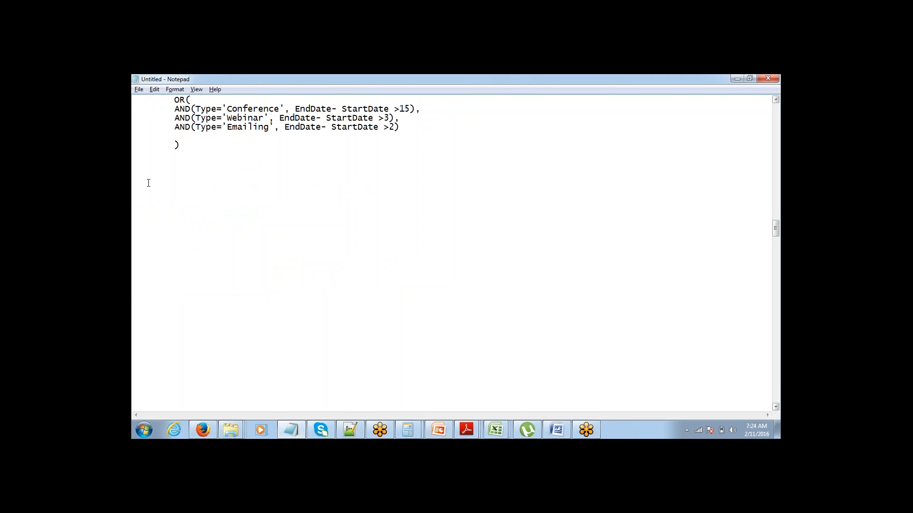
pyautogui.click(148, 183)
pyautogui.write('Validation RUle')
pyautogui.press('Return')
pyautogui.press('Tab')
pyautogui.write('IF ')
pyautogui.write('Conditio')
pyautogui.write('n ')
pyautogui.write('is True')
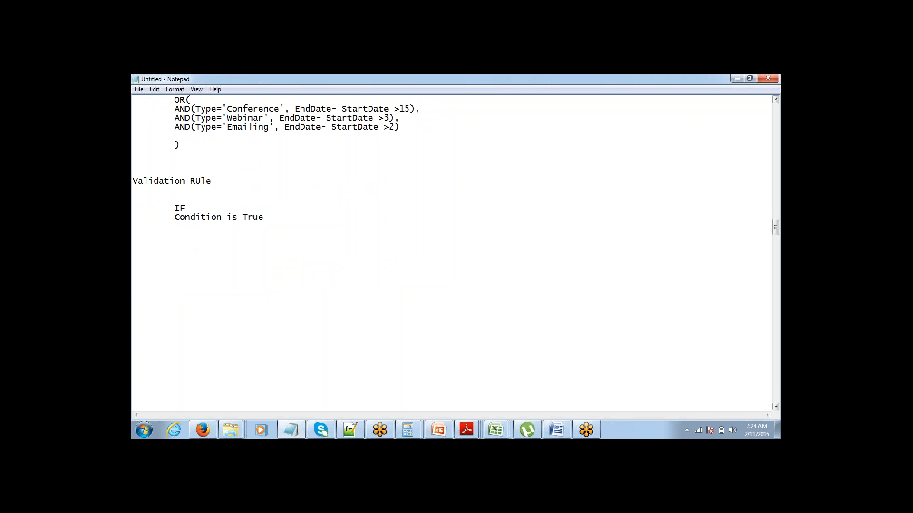
# Insert 'Error' before 'Condition is True' and add the line 'THrough Error MEssage' below it, leaving a blank line between.
pyautogui.write('Error')
pyautogui.press('End')
pyautogui.press('Return')
pyautogui.press('Return')
pyautogui.write('THrough Error MEssage')
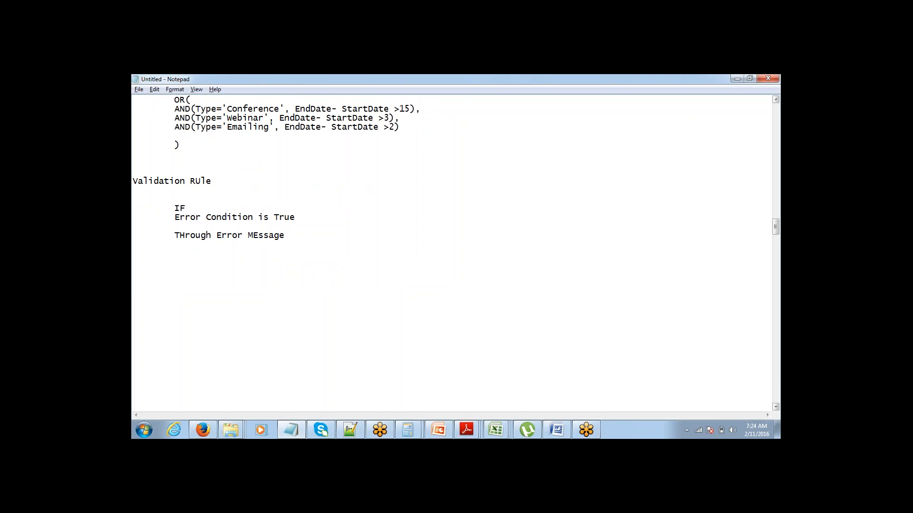
pyautogui.press('Up')
pyautogui.press('Up')
pyautogui.hotkey('shift', 'Down')
# Switch to Salesforce in Firefox and open the Setup home page with its recent items.
pyautogui.moveTo(213, 426)
pyautogui.click(225, 390)
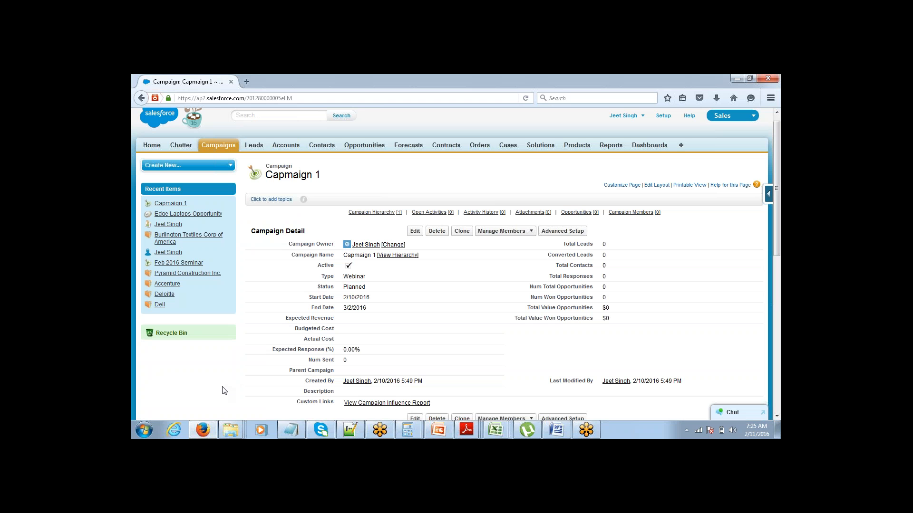
pyautogui.click(769, 100)
pyautogui.click(517, 250)
pyautogui.moveTo(780, 150); pyautogui.dragTo(780, 141)
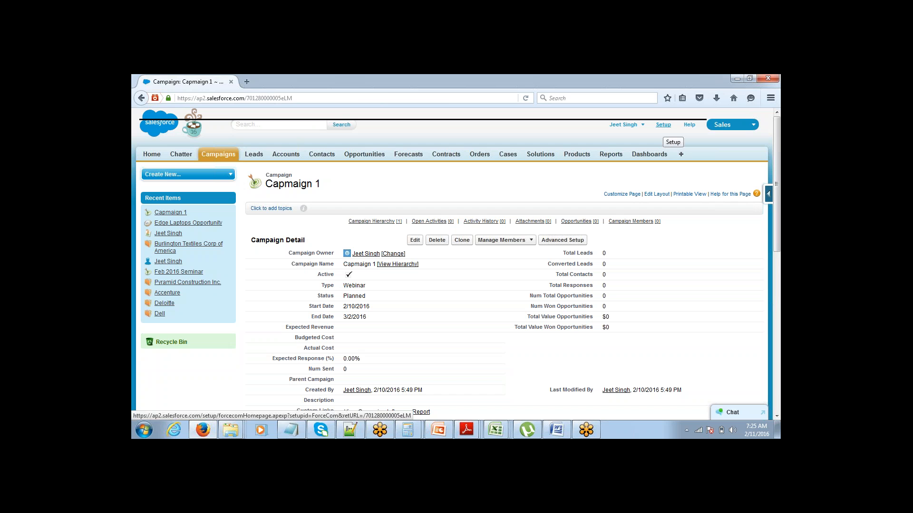
pyautogui.click(664, 125)
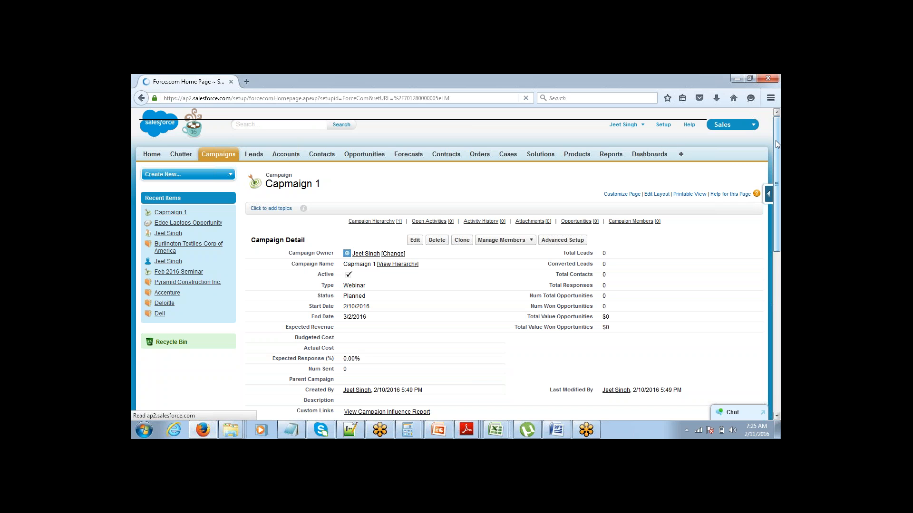
pyautogui.moveTo(775, 140); pyautogui.dragTo(775, 152)
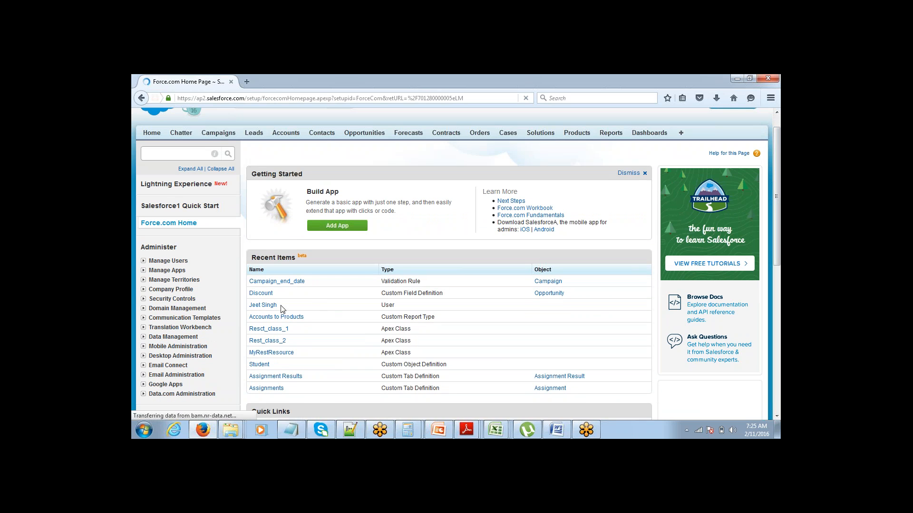
# Open the Opportunity custom field Discount for editing at its advanced formula and function list.
pyautogui.click(261, 293)
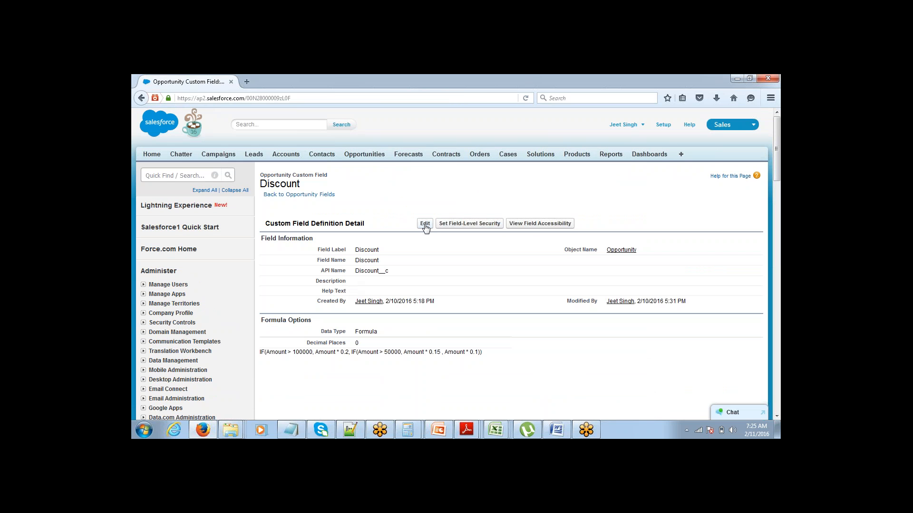
pyautogui.click(425, 224)
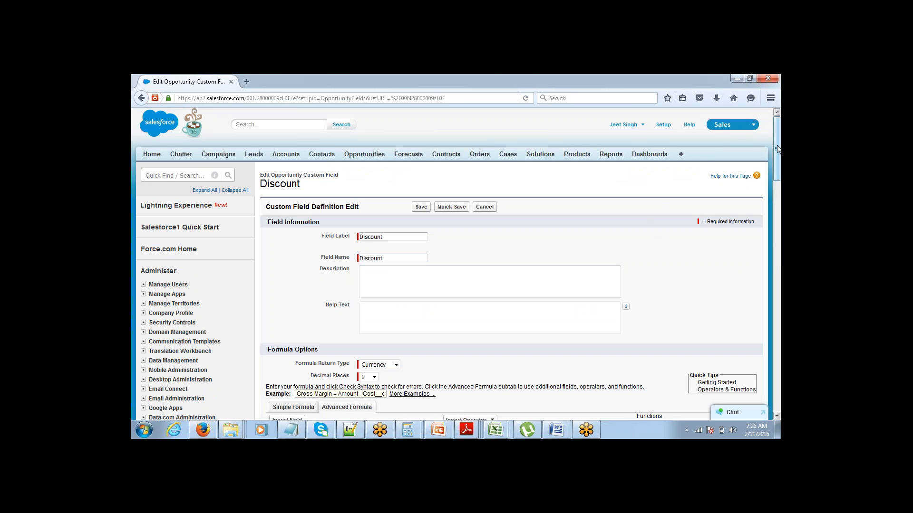
pyautogui.scroll(-8, 678, 195)
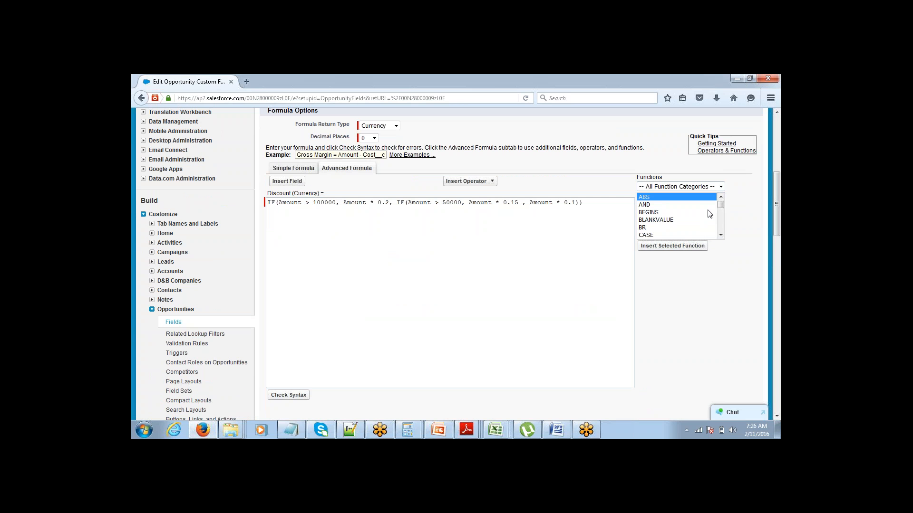
pyautogui.moveTo(721, 205)
pyautogui.mouseDown()
pyautogui.moveTo(721, 235)
pyautogui.moveTo(722, 193)
pyautogui.mouseUp()
# Open the Operators & Functions help and examine the list of Text Functions.
pyautogui.click(717, 151)
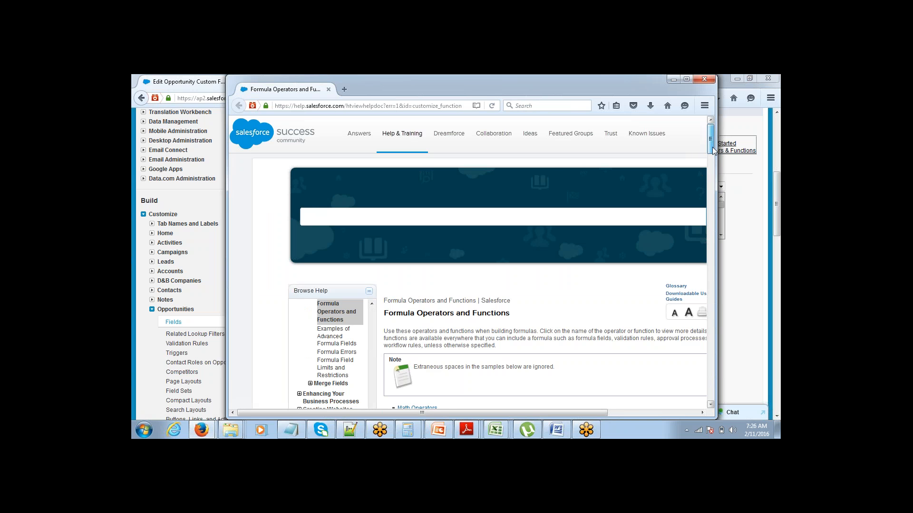
pyautogui.moveTo(712, 147); pyautogui.dragTo(711, 179)
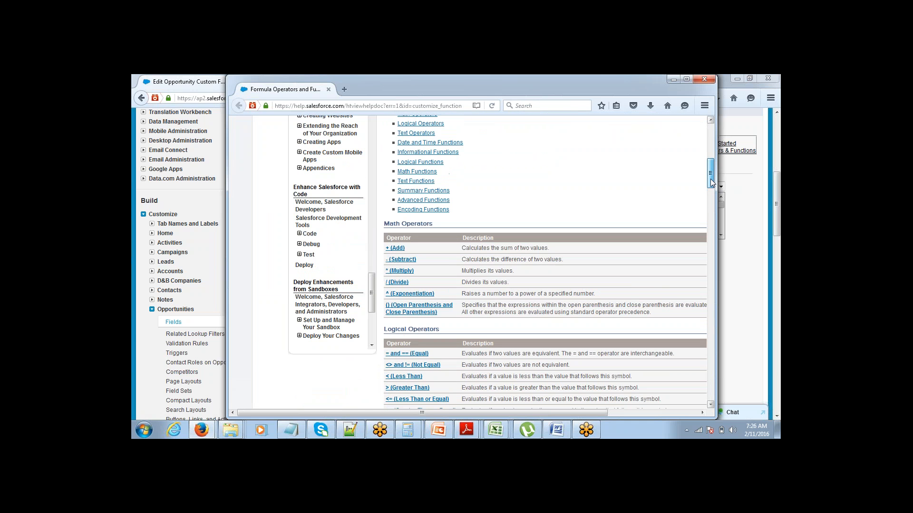
pyautogui.click(416, 181)
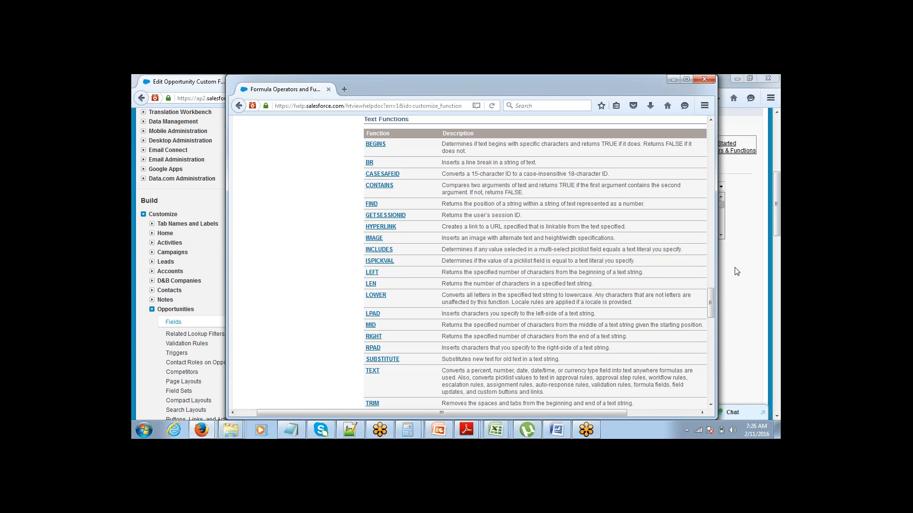
pyautogui.moveTo(712, 307)
pyautogui.mouseDown()
pyautogui.moveTo(710, 330)
pyautogui.moveTo(710, 310)
pyautogui.mouseUp()
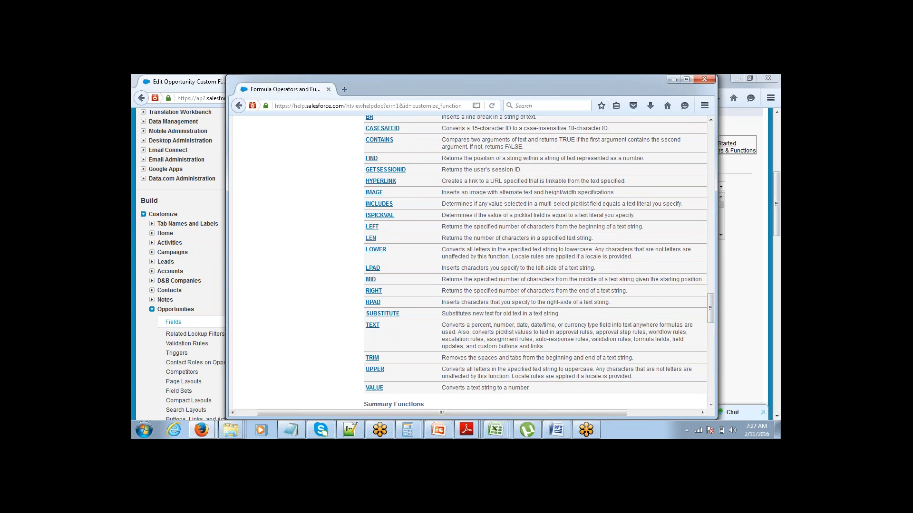
# Read the description of the FIND function in the help, and minimize the help window.
pyautogui.click(369, 159)
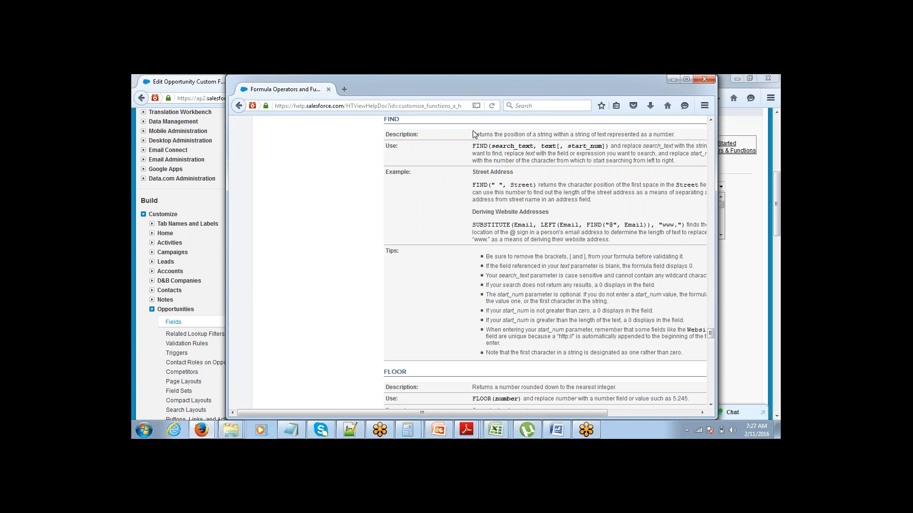
pyautogui.moveTo(472, 135); pyautogui.dragTo(533, 135)
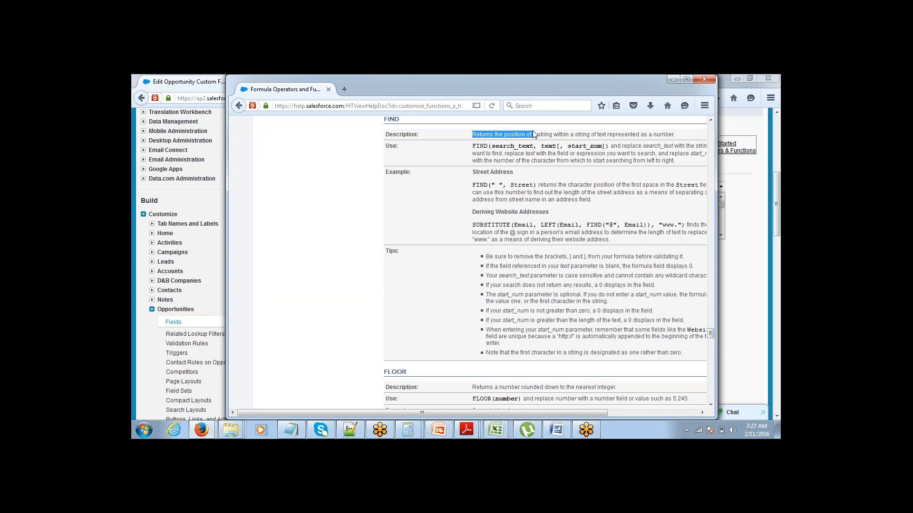
pyautogui.click(548, 136)
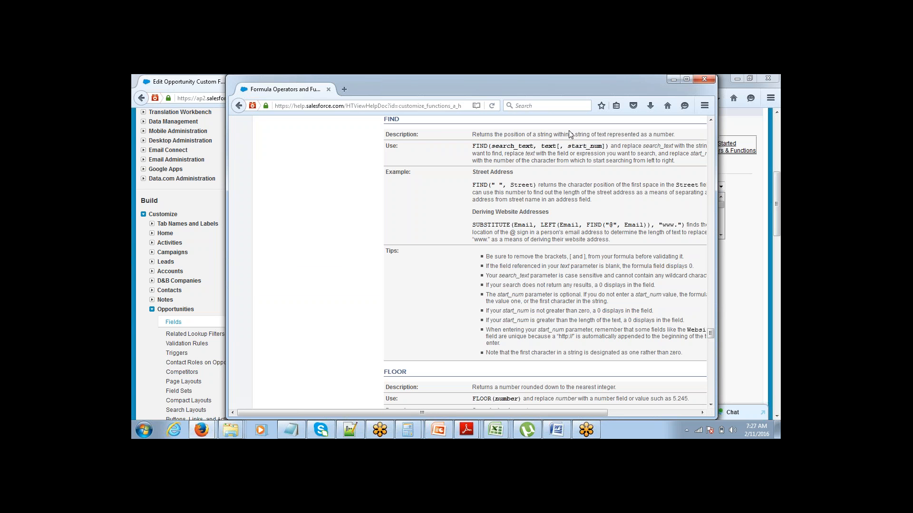
pyautogui.moveTo(598, 135); pyautogui.dragTo(674, 134)
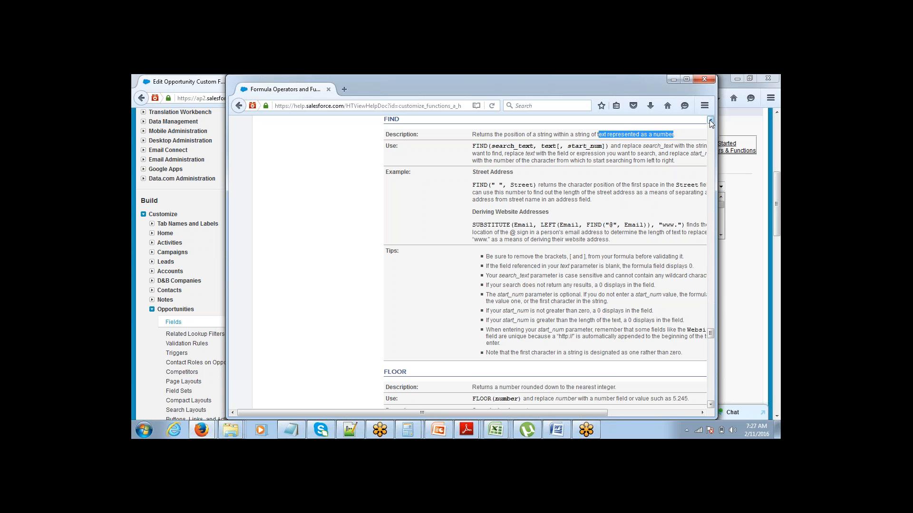
pyautogui.click(674, 79)
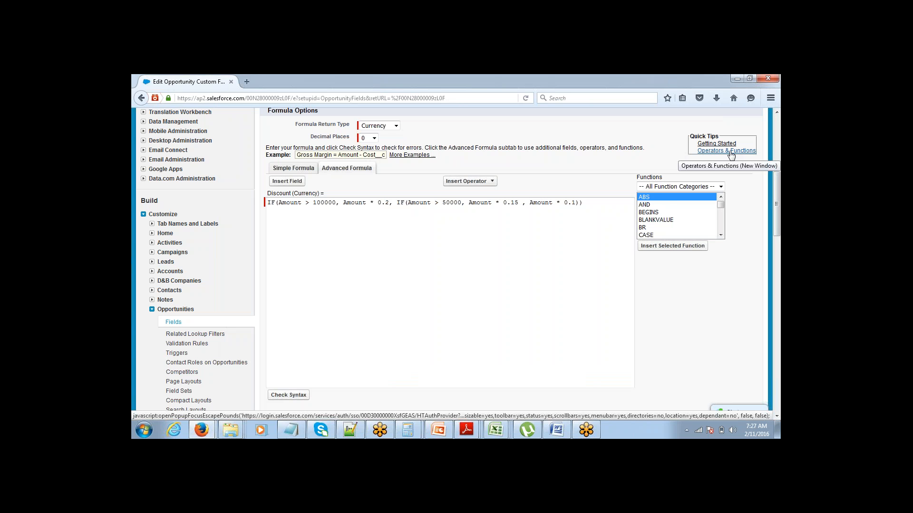
# Filter the formula functions to the Logical category, select IF, and read its syntax and description.
pyautogui.click(674, 187)
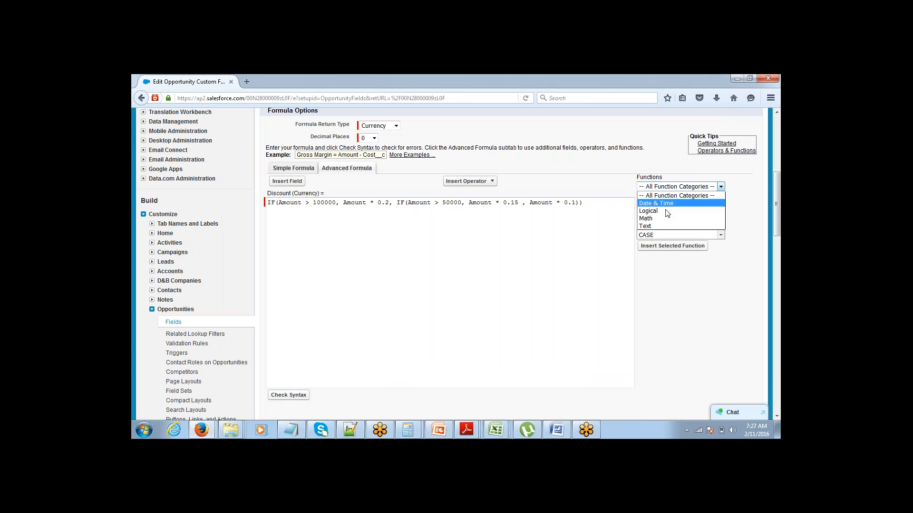
pyautogui.click(667, 211)
pyautogui.click(661, 213)
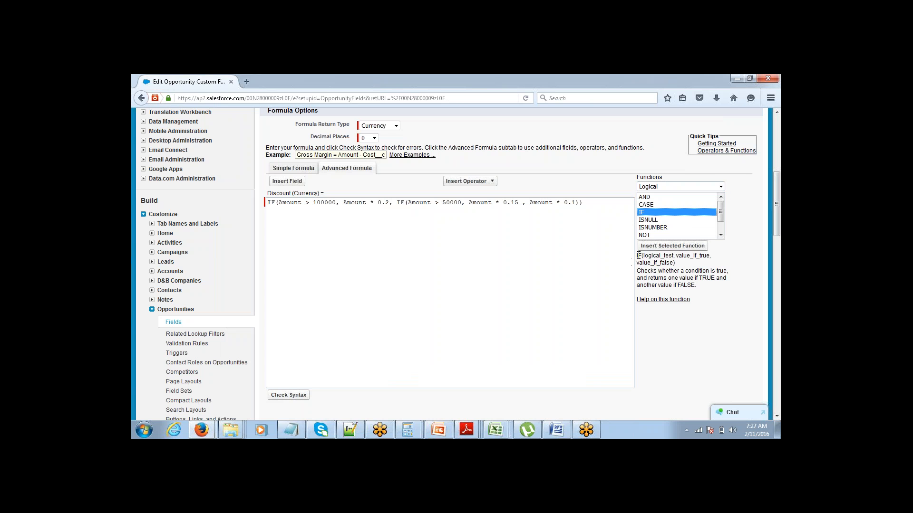
pyautogui.moveTo(639, 255); pyautogui.dragTo(693, 294)
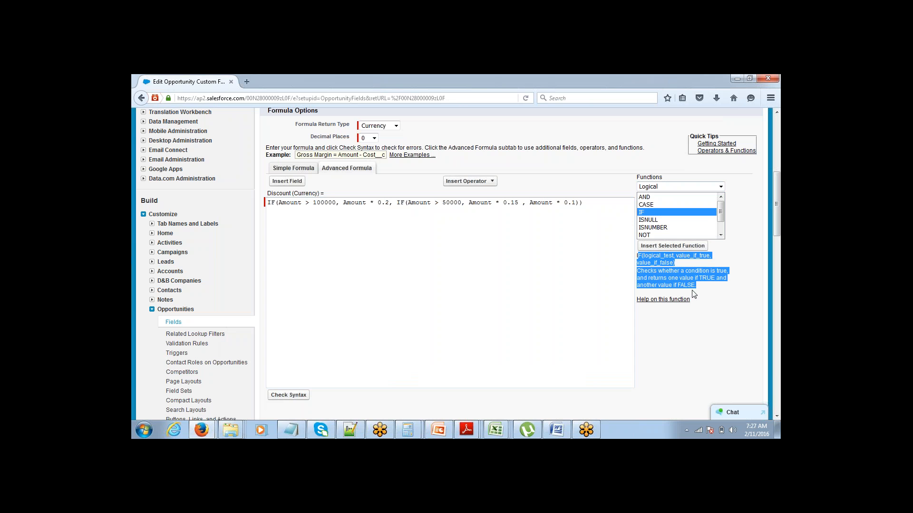
pyautogui.click(702, 290)
pyautogui.moveTo(700, 288)
pyautogui.mouseDown()
pyautogui.moveTo(637, 271)
pyautogui.moveTo(638, 258)
pyautogui.mouseUp()
pyautogui.click(639, 260)
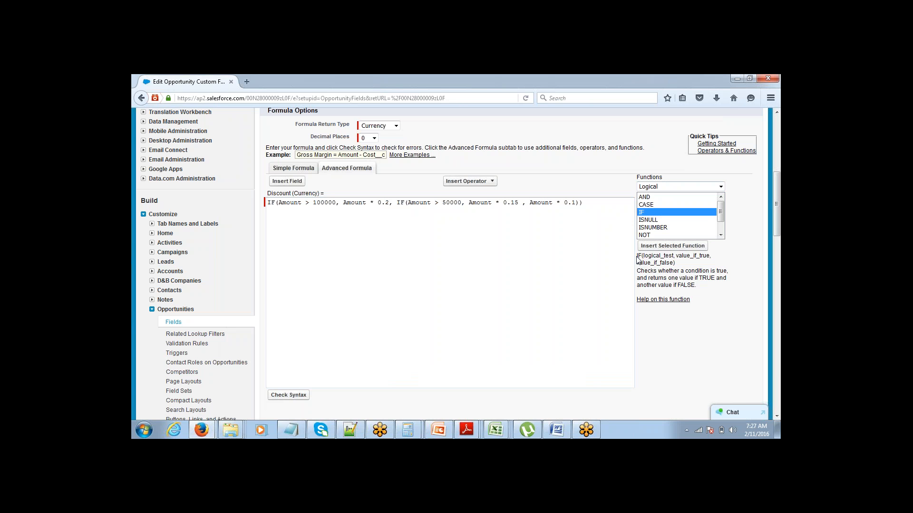
pyautogui.moveTo(637, 259); pyautogui.dragTo(702, 289)
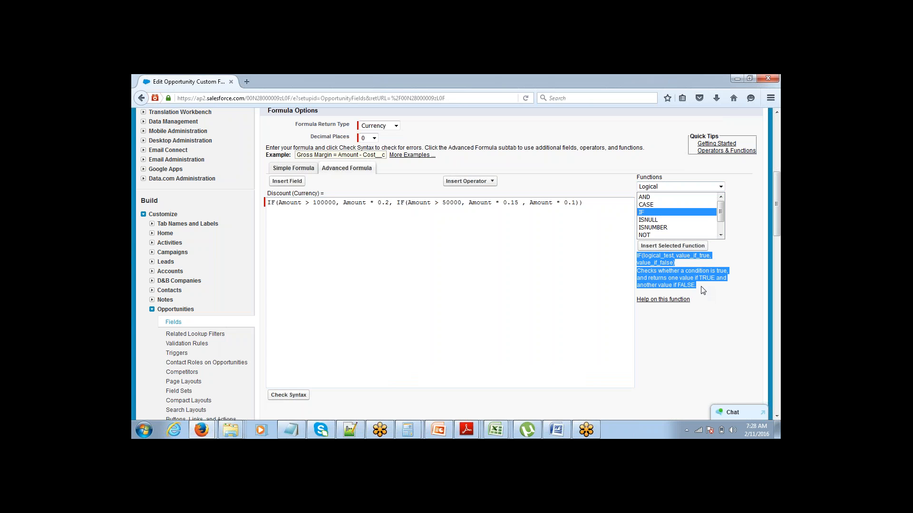
pyautogui.click(702, 290)
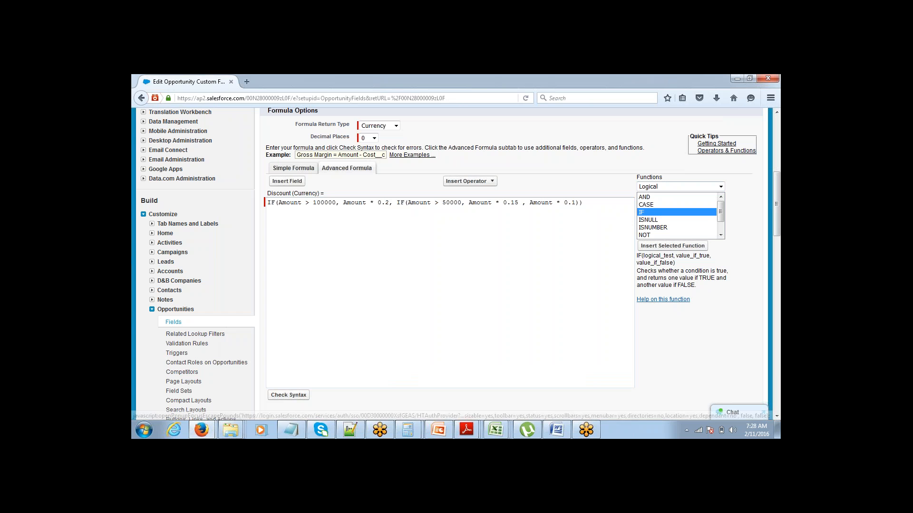